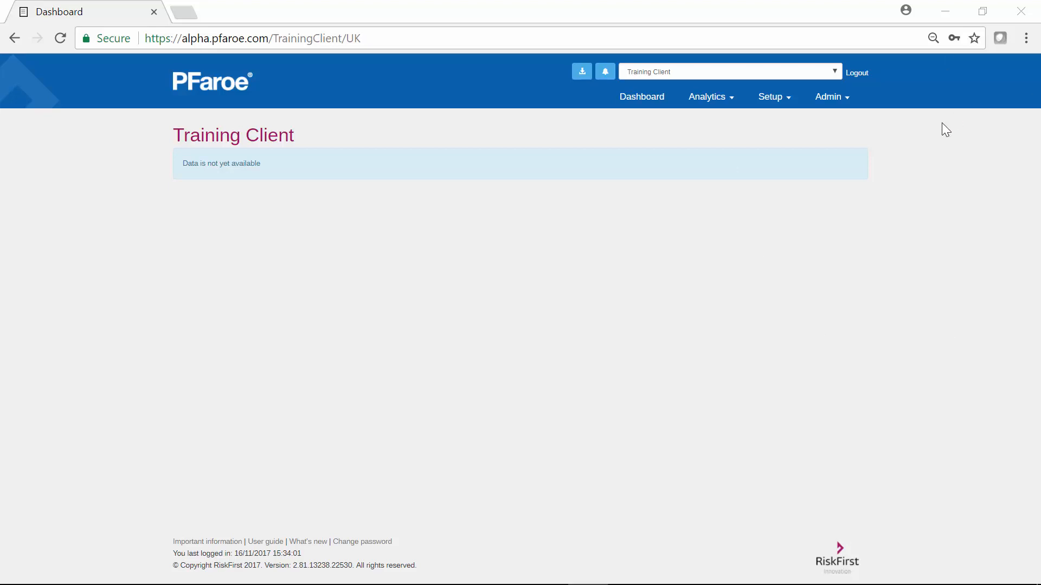
Step: Open the Alpha liability setup and start a new Alpha header
{"action": "left_click", "coordinate": [779, 100]}
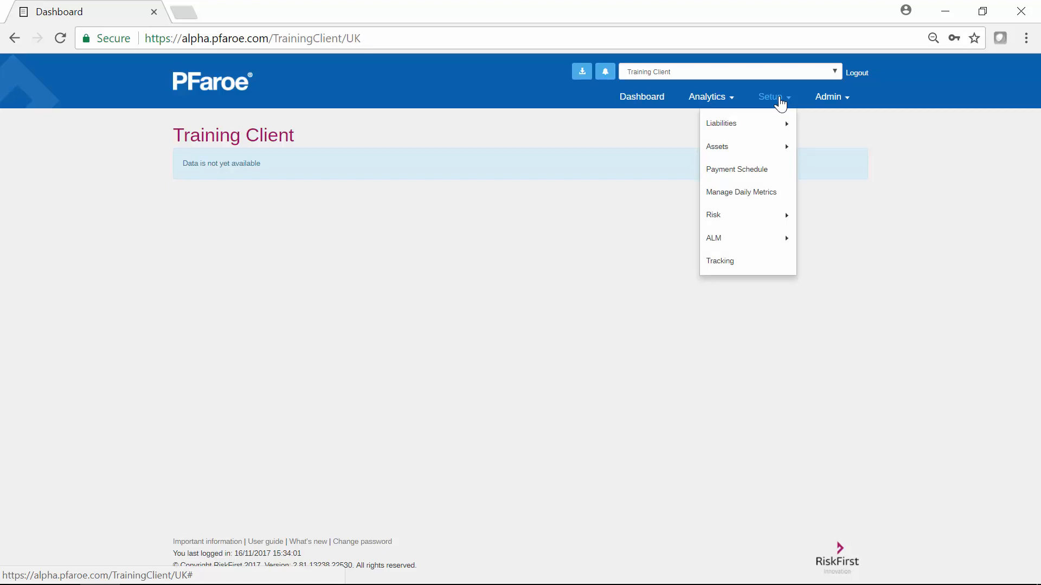
{"action": "mouse_move", "coordinate": [766, 125]}
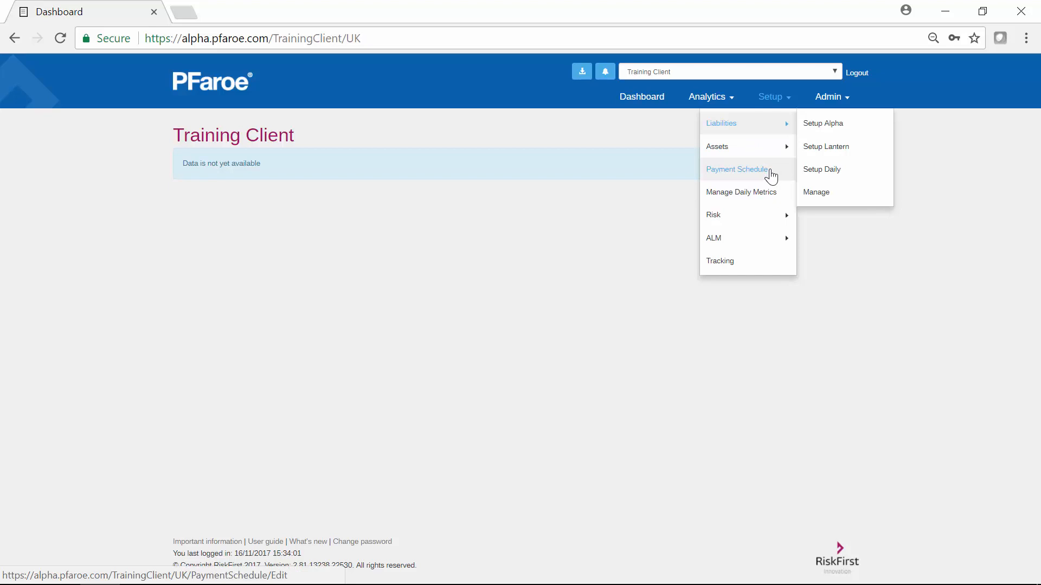
{"action": "mouse_move", "coordinate": [766, 159]}
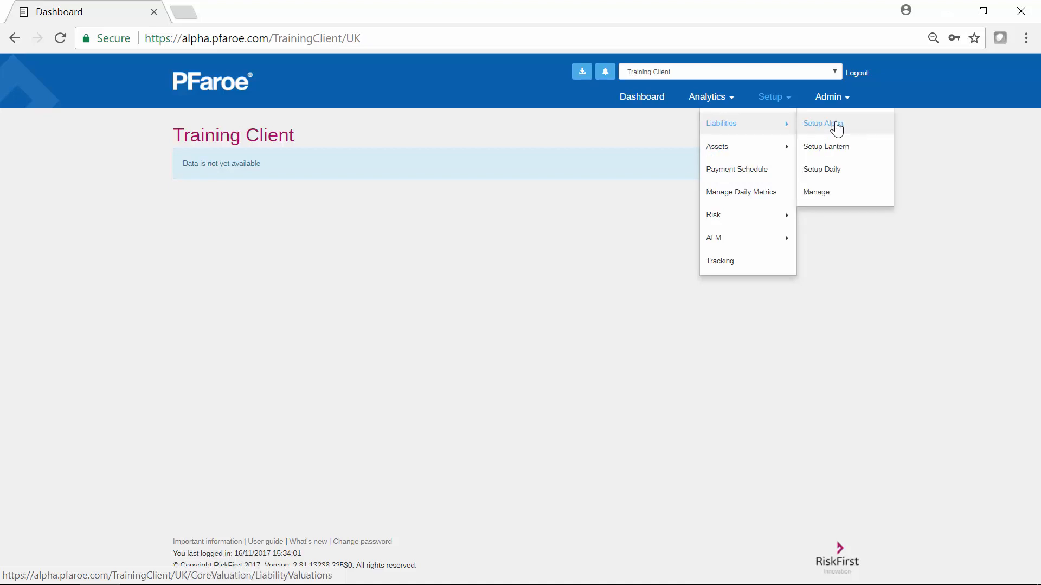
{"action": "left_click", "coordinate": [837, 128]}
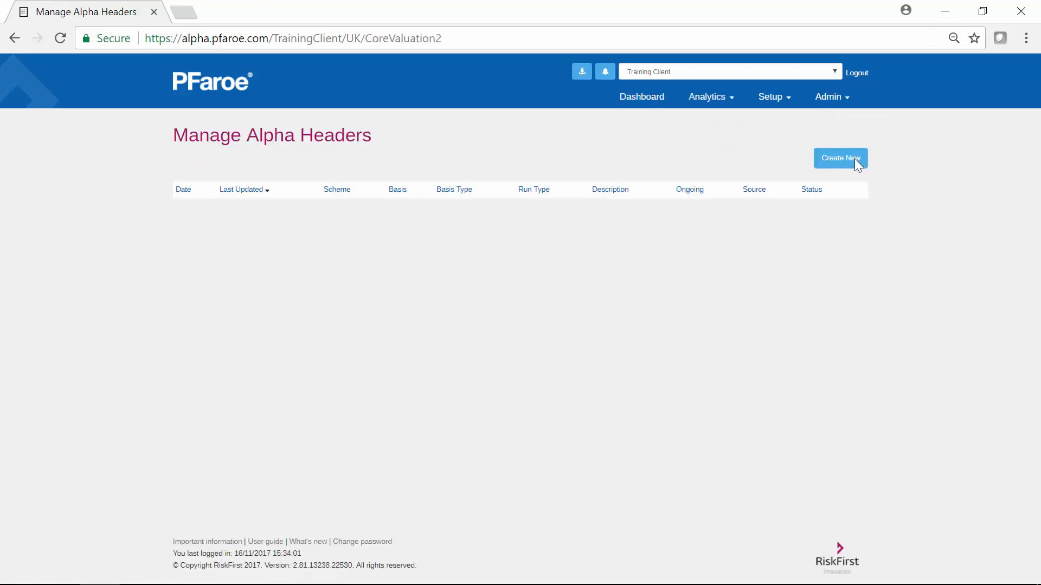
{"action": "left_click", "coordinate": [828, 158]}
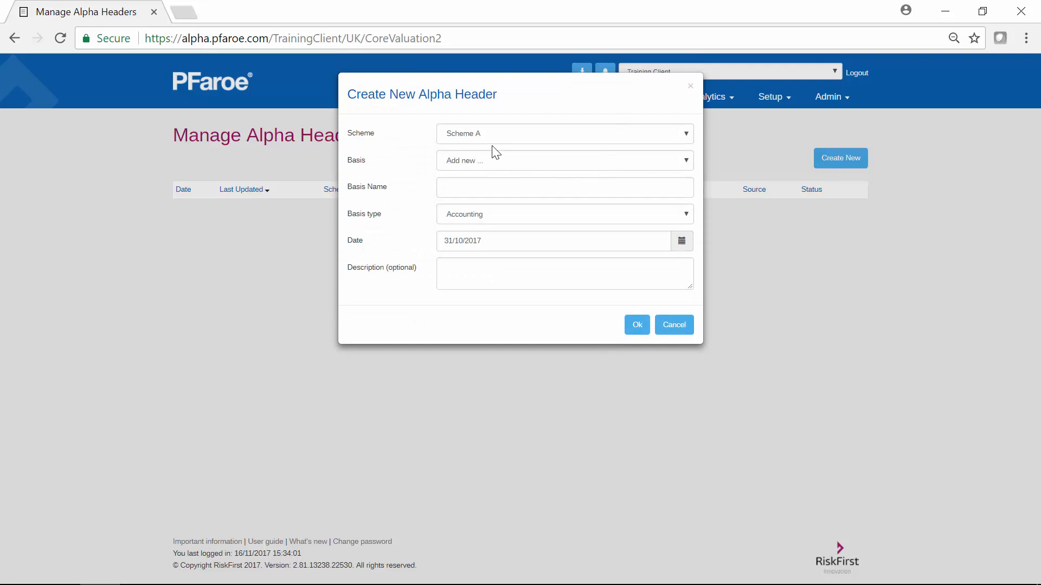
Step: Name the header's new basis Technical Provisions and set its basis type to Funding (Flat)
{"action": "left_click", "coordinate": [494, 185]}
{"action": "type", "text": "Technic"}
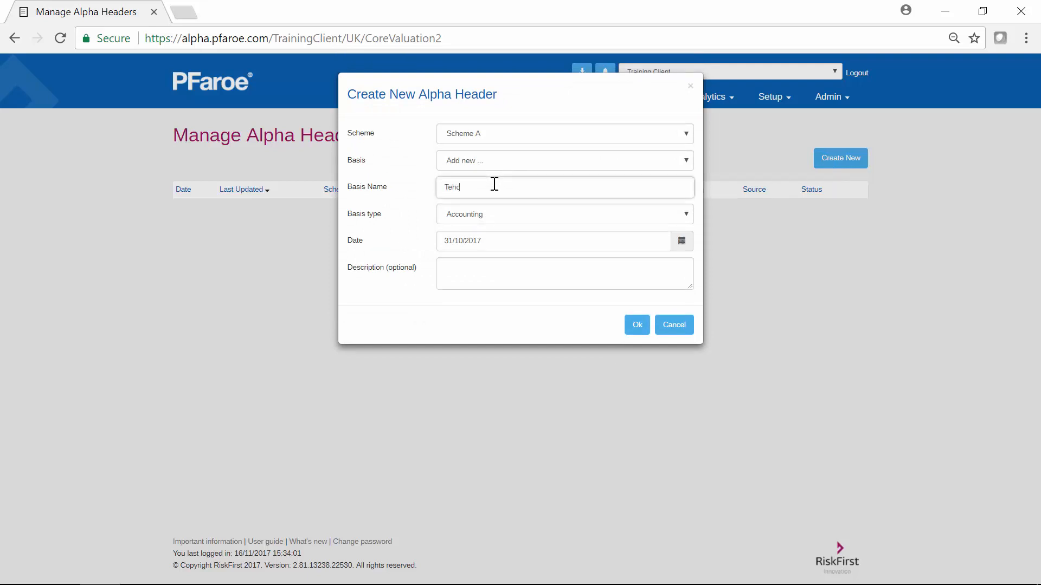
{"action": "key", "text": "BackSpace"}
{"action": "key", "text": "BackSpace"}
{"action": "key", "text": "BackSpace"}
{"action": "type", "text": "hnical Provisions"}
{"action": "left_click", "coordinate": [481, 219]}
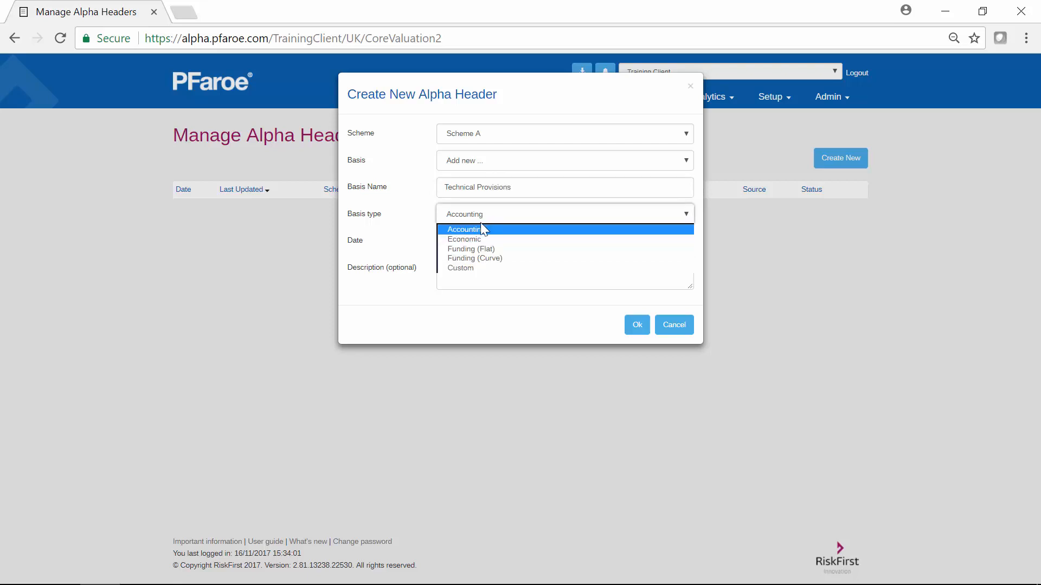
{"action": "left_click", "coordinate": [480, 249]}
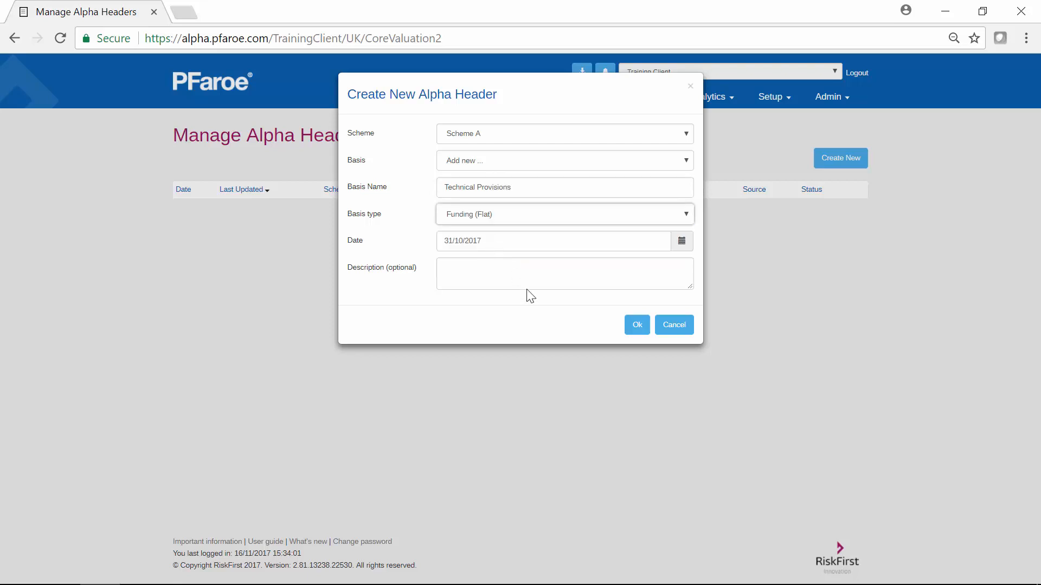
Step: Set the new Alpha header's date to 31/03/2017
{"action": "left_click", "coordinate": [504, 240]}
{"action": "left_click", "coordinate": [447, 265]}
{"action": "left_click", "coordinate": [448, 265]}
{"action": "left_click", "coordinate": [448, 265]}
{"action": "left_click", "coordinate": [448, 265]}
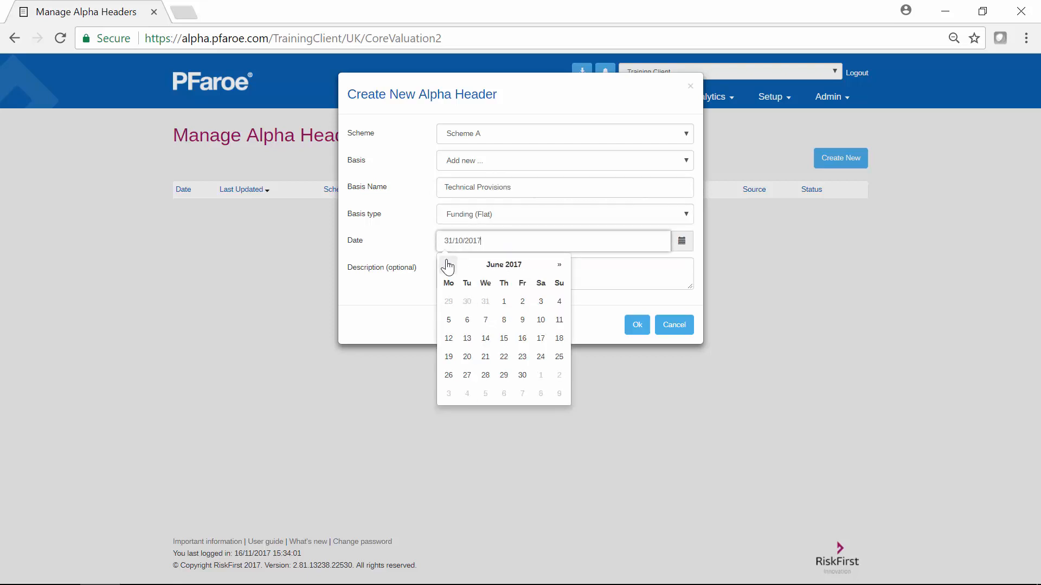
{"action": "left_click", "coordinate": [447, 265]}
{"action": "left_click", "coordinate": [448, 266]}
{"action": "left_click", "coordinate": [448, 265]}
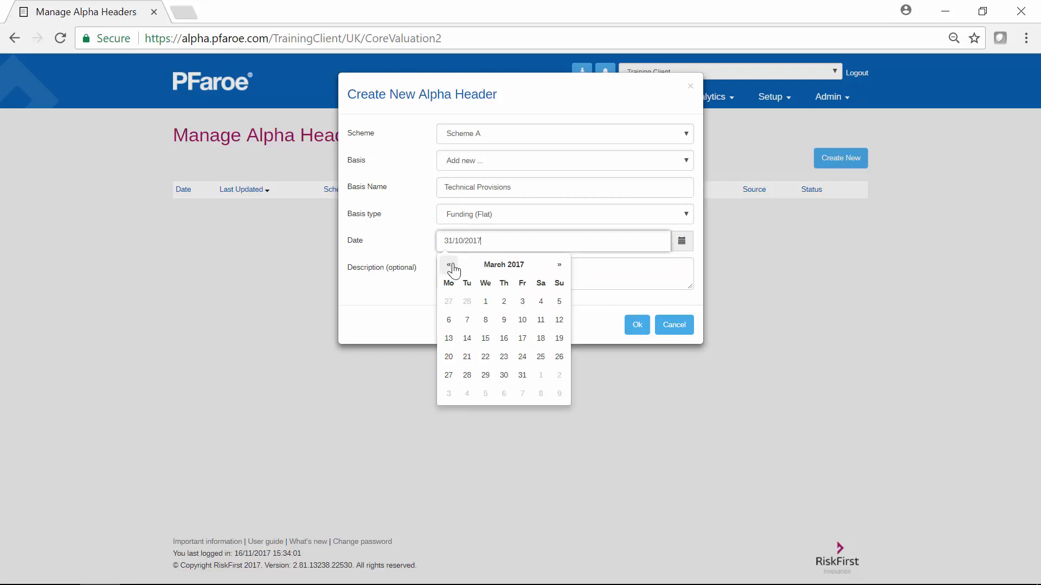
{"action": "left_click", "coordinate": [522, 374]}
Step: Enter v1 as the header's description and create the header
{"action": "left_click", "coordinate": [466, 265]}
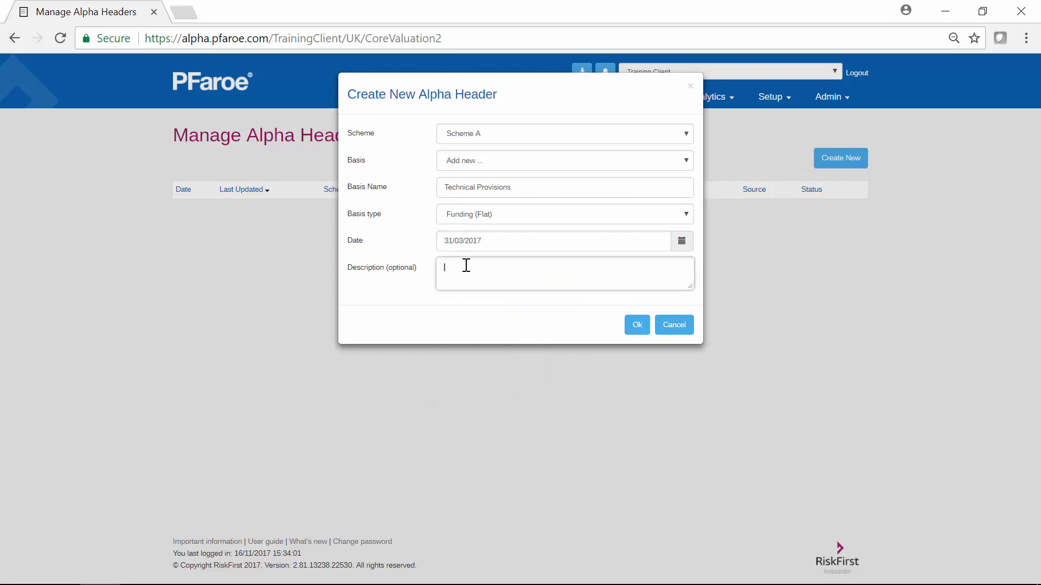
{"action": "type", "text": "v1"}
{"action": "left_click", "coordinate": [633, 325]}
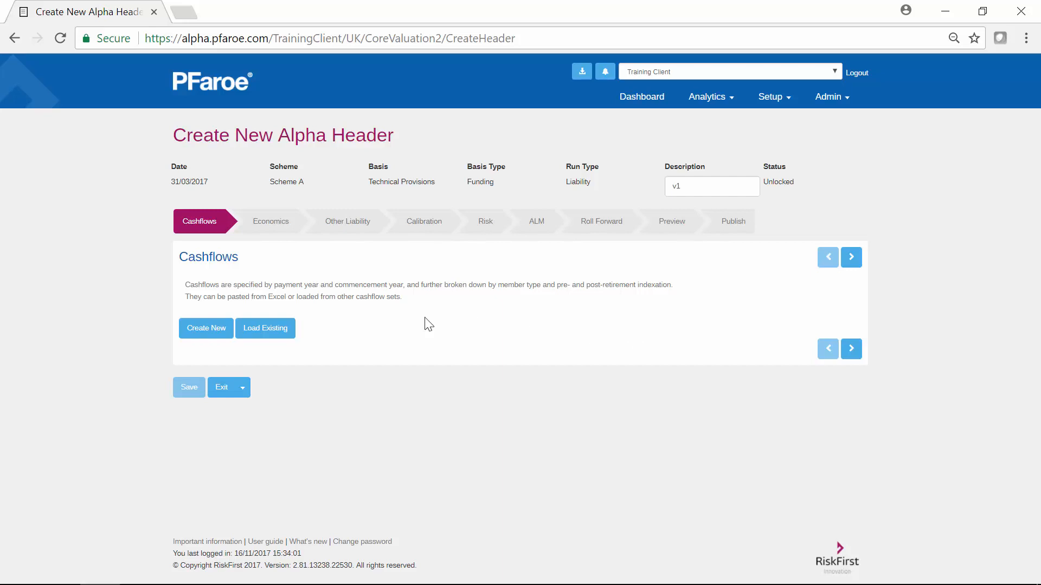
Step: Create a new cashflow set named "v1 training" with the description v1
{"action": "left_click", "coordinate": [212, 329]}
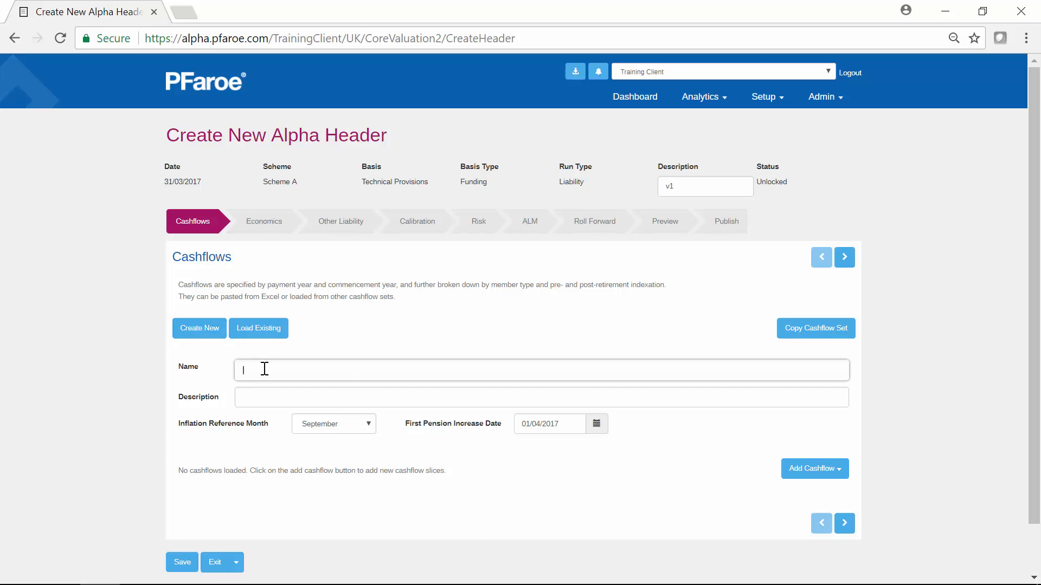
{"action": "type", "text": "v1 training"}
{"action": "left_click", "coordinate": [262, 396]}
{"action": "type", "text": "v1"}
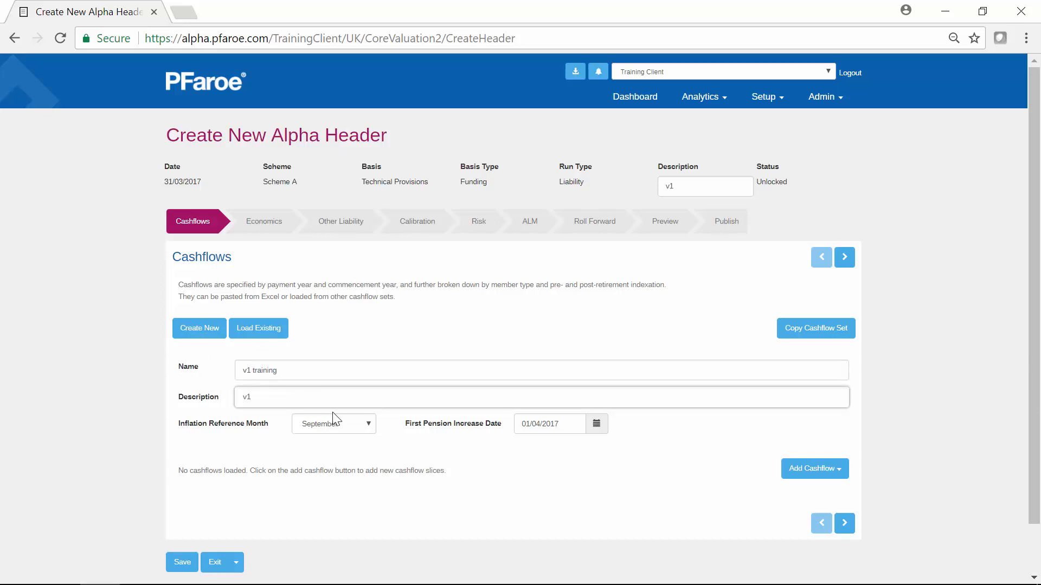
Step: Add a cashflow generated from sensitivities, with present values of £100,000,000 each for active, deferred and pensioner members
{"action": "scroll", "coordinate": [515, 412], "scroll_direction": "down", "scroll_amount": 1}
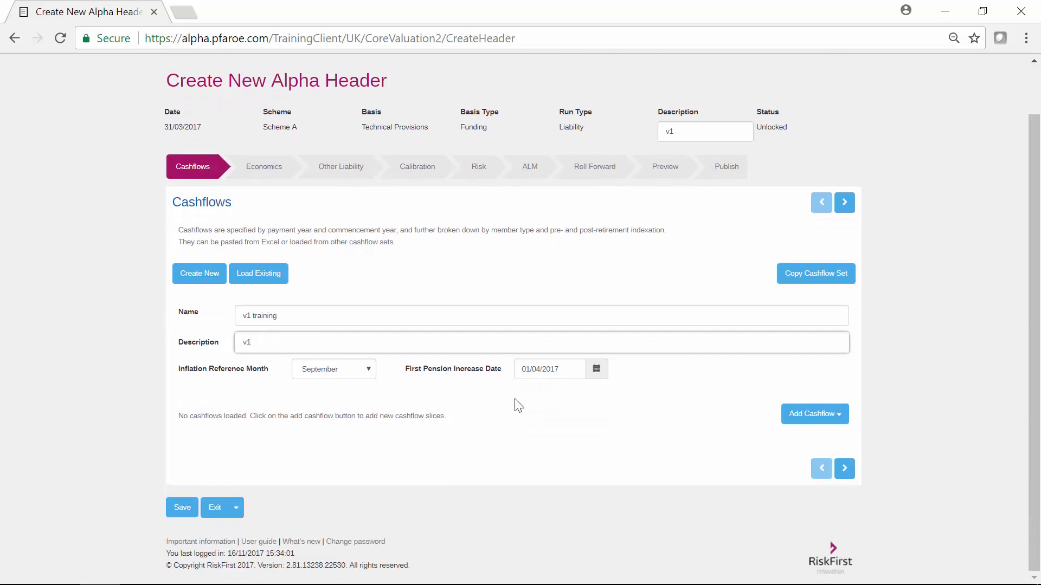
{"action": "left_click", "coordinate": [829, 415]}
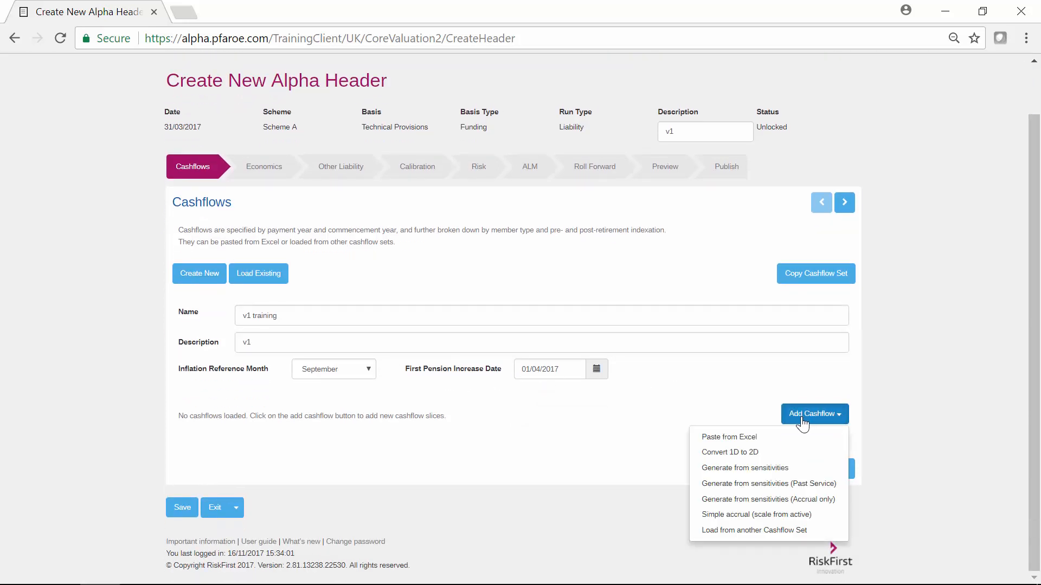
{"action": "left_click", "coordinate": [745, 469]}
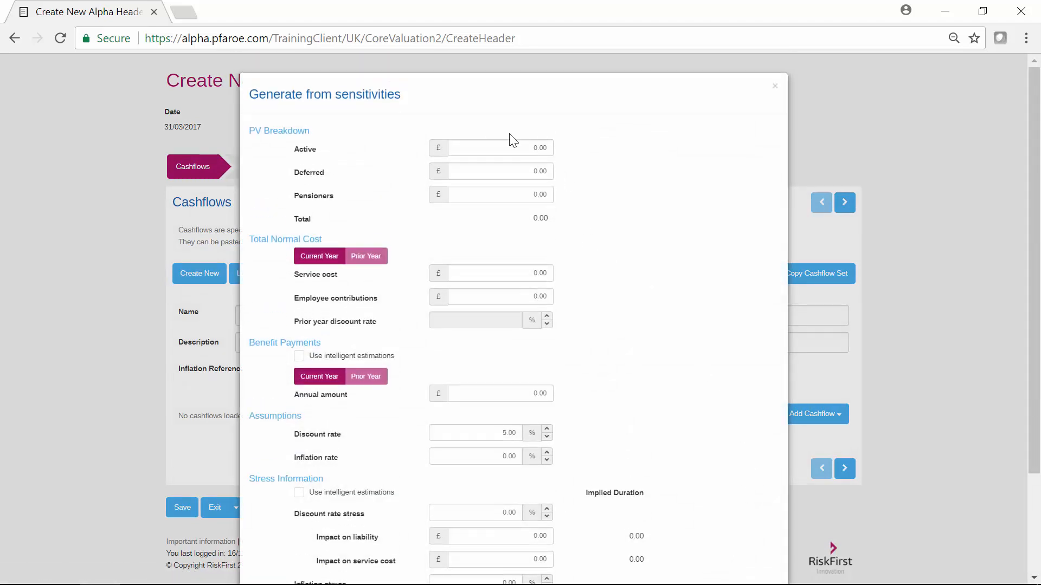
{"action": "left_click", "coordinate": [513, 148]}
{"action": "type", "text": "100000000"}
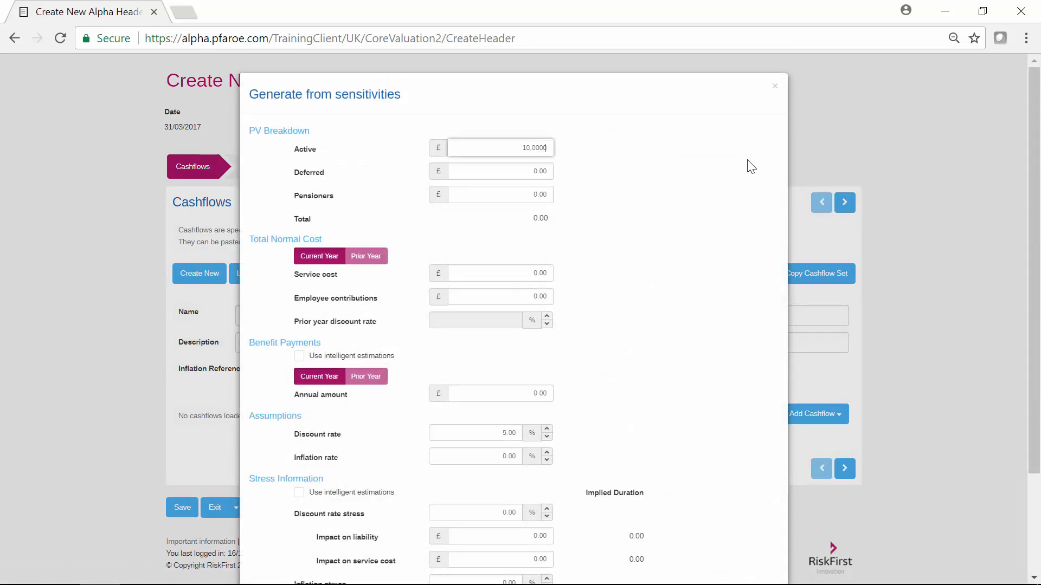
{"action": "key", "text": "Tab"}
{"action": "type", "text": "1"}
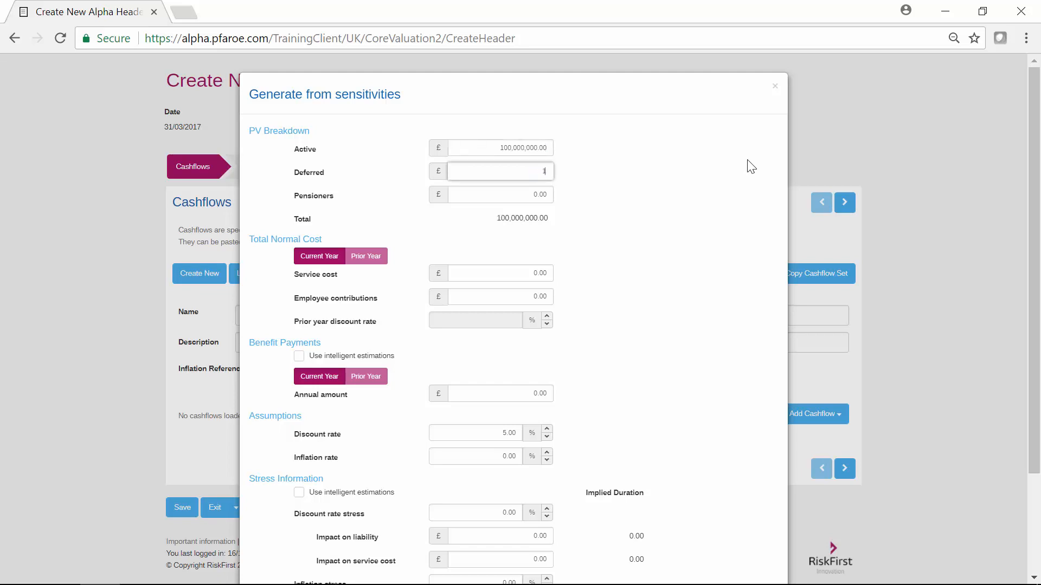
{"action": "type", "text": "00,000,000"}
{"action": "key", "text": "Tab"}
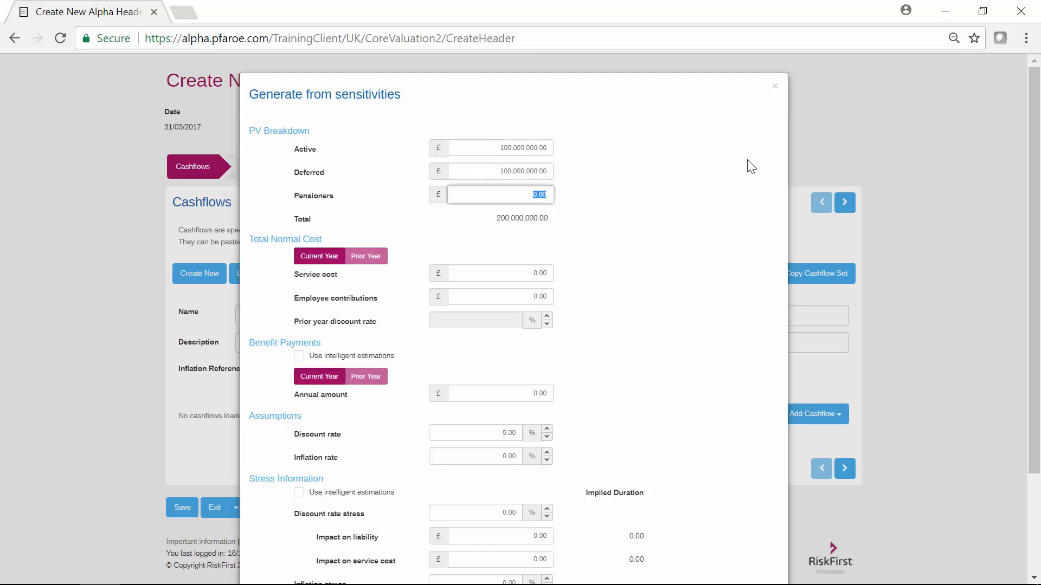
{"action": "type", "text": "100,000,000"}
{"action": "left_click", "coordinate": [636, 199]}
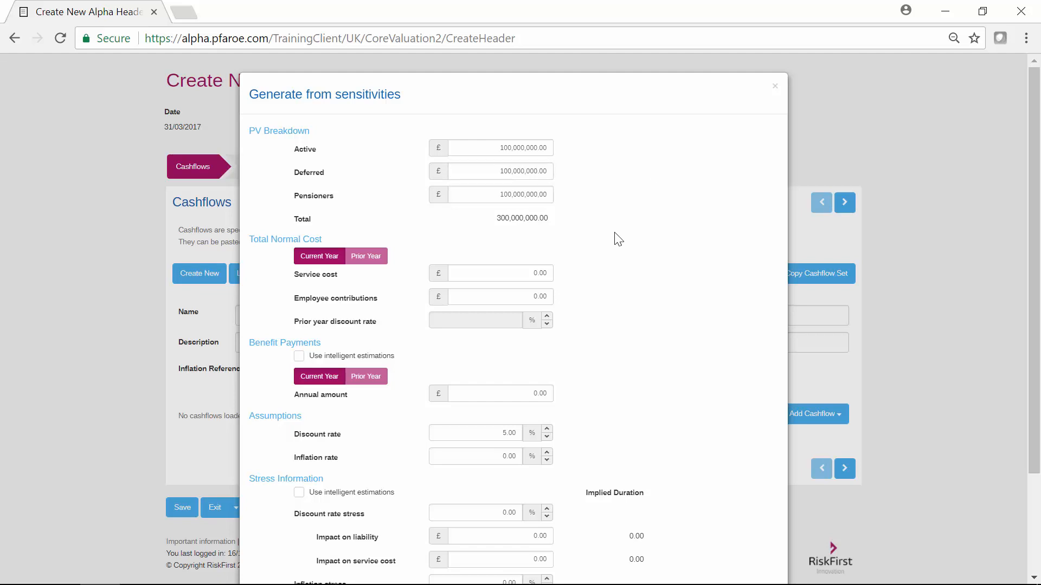
Step: Use intelligent estimations for the benefit payments and set the assumptions to 3% inflation and a 4% discount rate
{"action": "scroll", "coordinate": [618, 292], "scroll_direction": "down", "scroll_amount": 2}
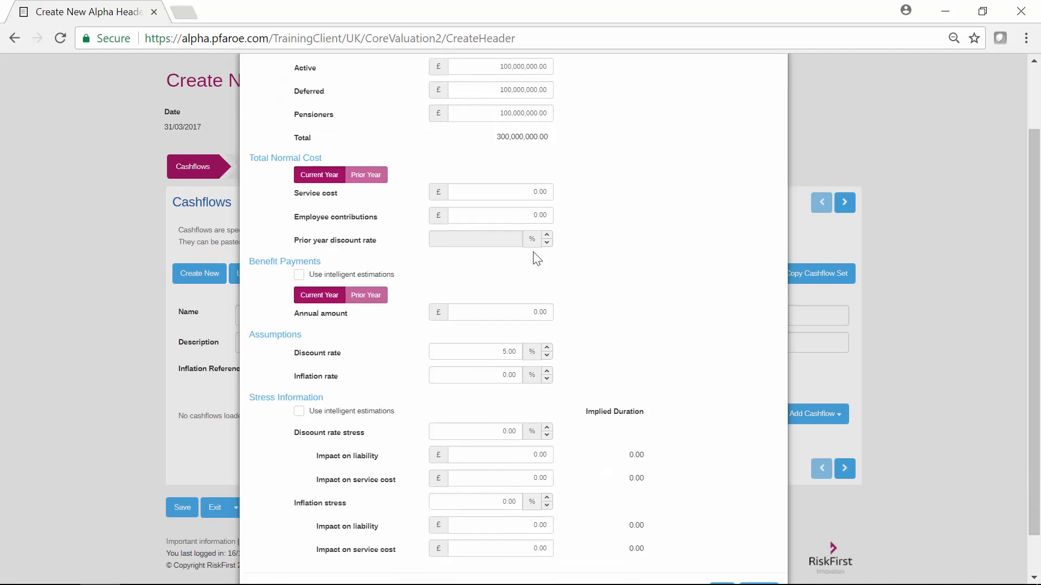
{"action": "scroll", "coordinate": [621, 268], "scroll_direction": "down", "scroll_amount": 1}
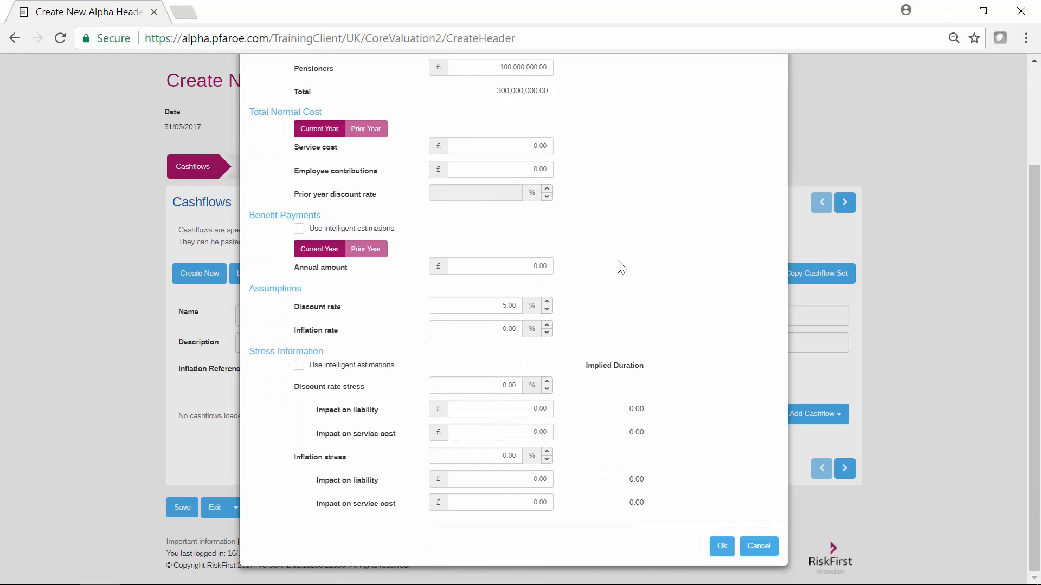
{"action": "left_click", "coordinate": [298, 229]}
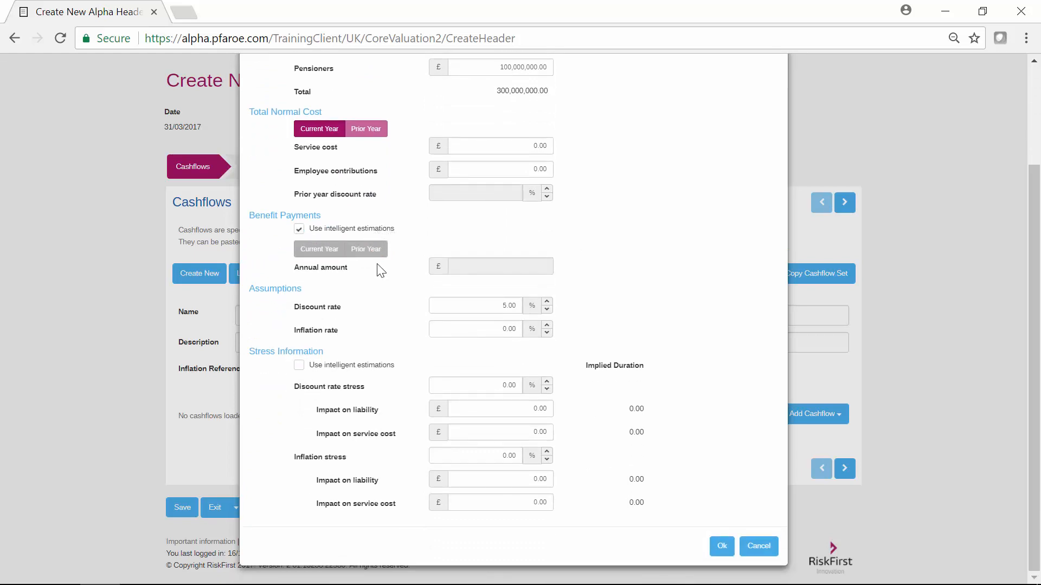
{"action": "left_click", "coordinate": [488, 329]}
{"action": "type", "text": "3"}
{"action": "left_click", "coordinate": [483, 307]}
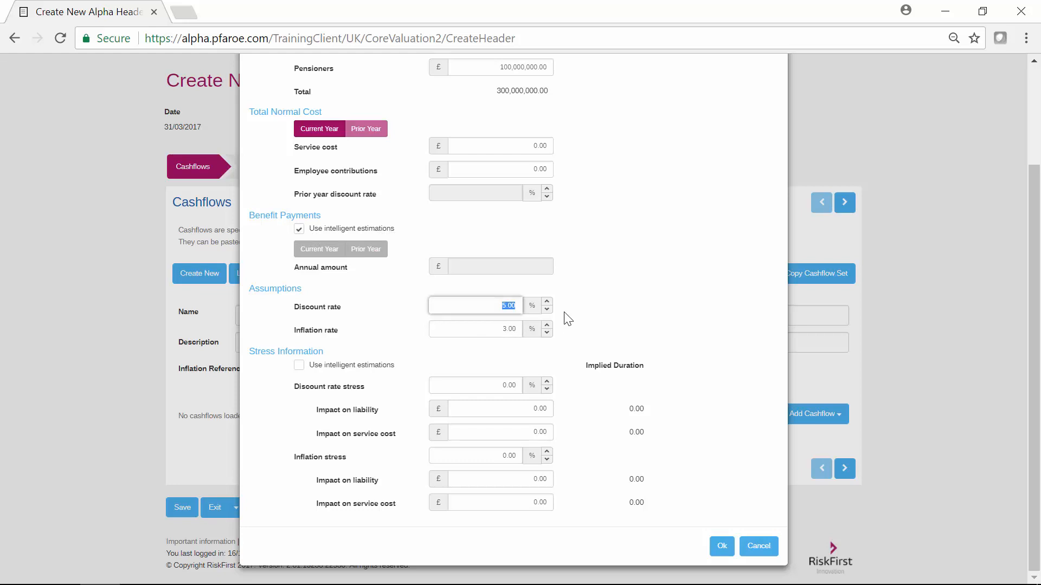
{"action": "type", "text": "4"}
{"action": "left_click", "coordinate": [627, 315]}
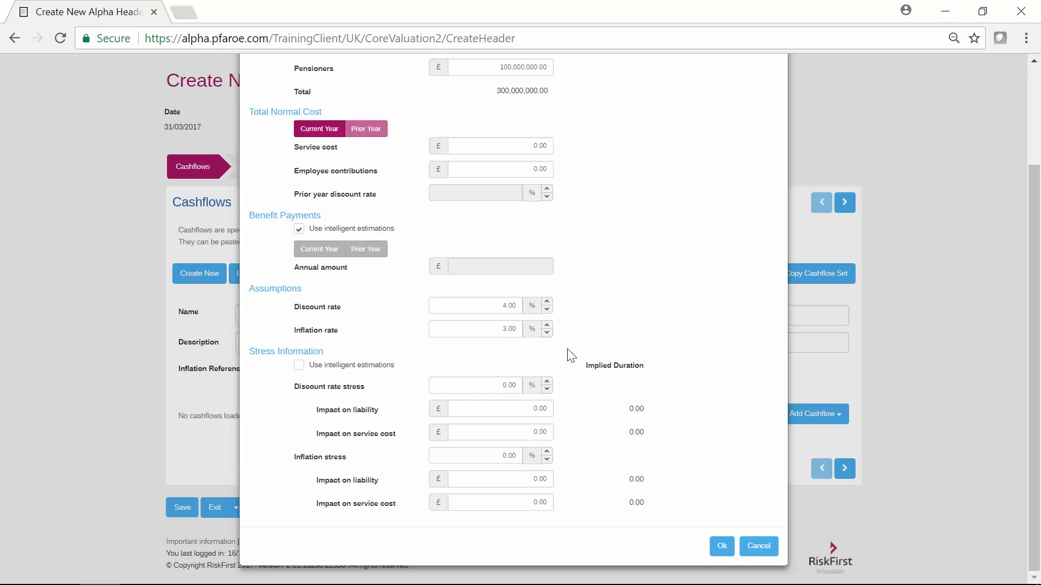
Step: Use intelligent estimations for the stress information and generate the cashflows
{"action": "left_click", "coordinate": [299, 366]}
{"action": "left_click", "coordinate": [721, 547]}
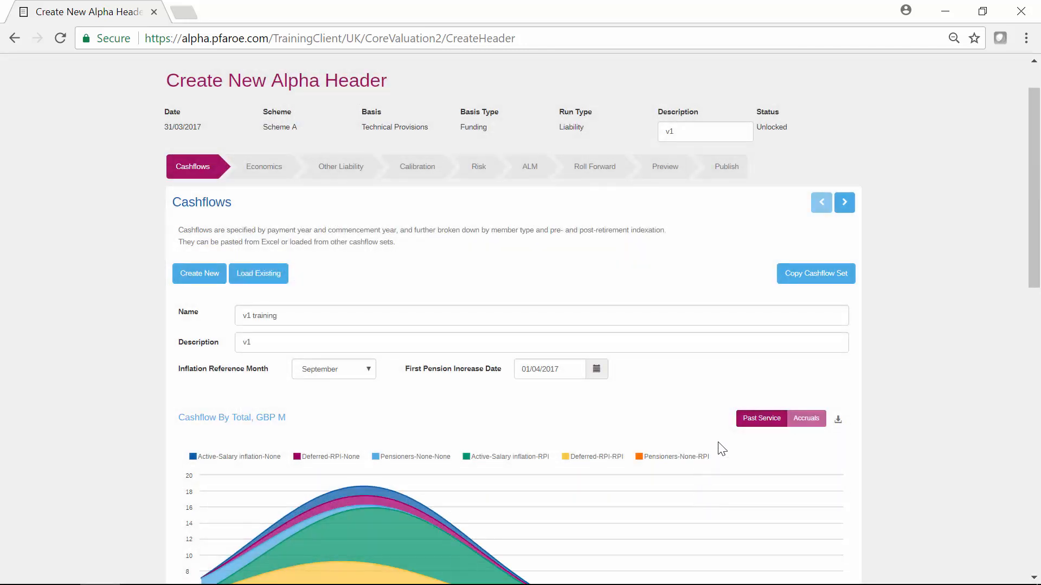
Step: Delete the Active cashflow slice with salary inflation before retirement and no post-retirement indexation
{"action": "scroll", "coordinate": [713, 439], "scroll_direction": "down", "scroll_amount": 5}
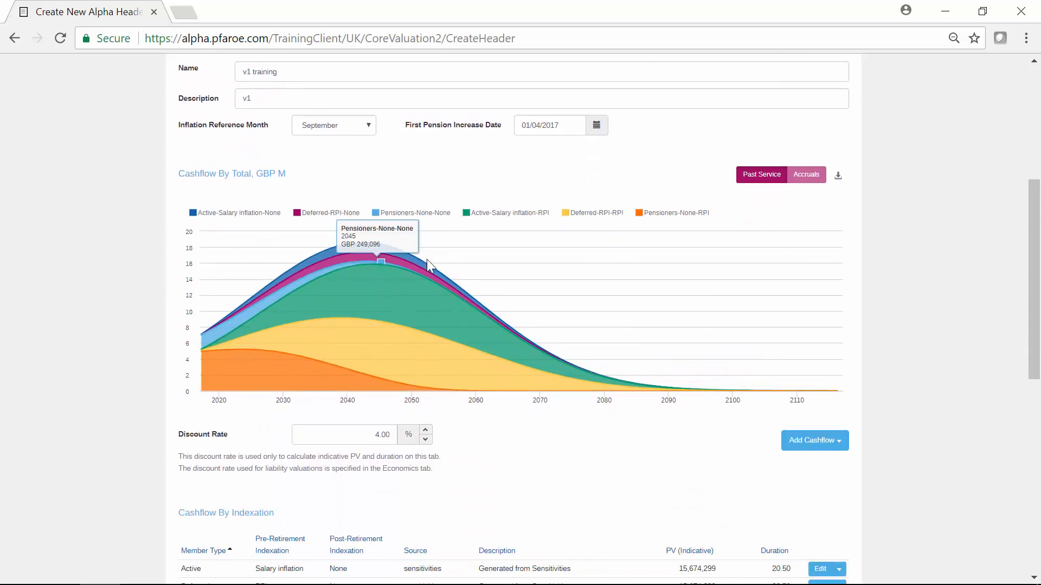
{"action": "scroll", "coordinate": [522, 297], "scroll_direction": "down", "scroll_amount": 2}
{"action": "scroll", "coordinate": [522, 297], "scroll_direction": "down", "scroll_amount": 2}
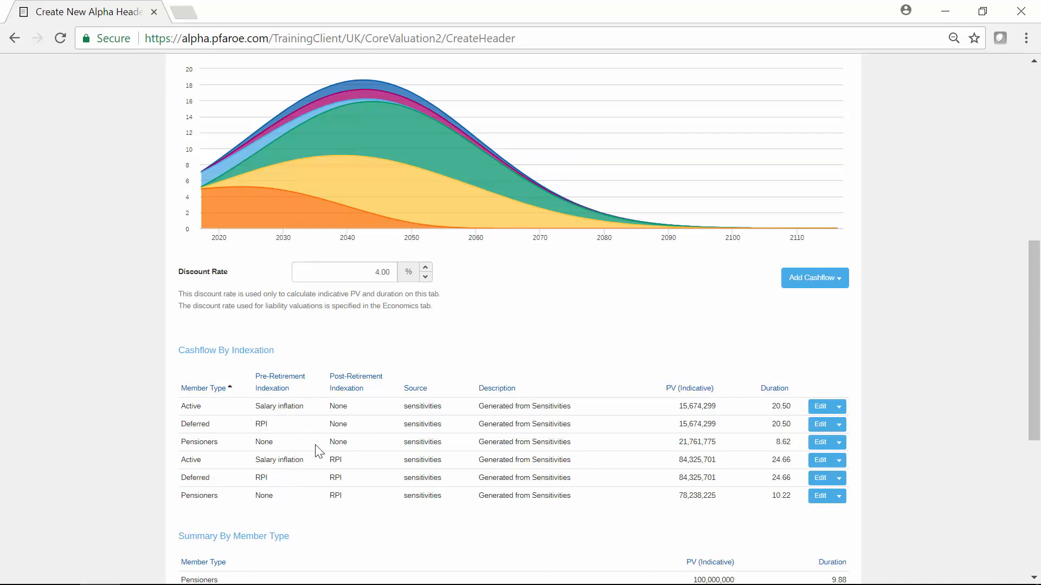
{"action": "scroll", "coordinate": [353, 357], "scroll_direction": "down", "scroll_amount": 1}
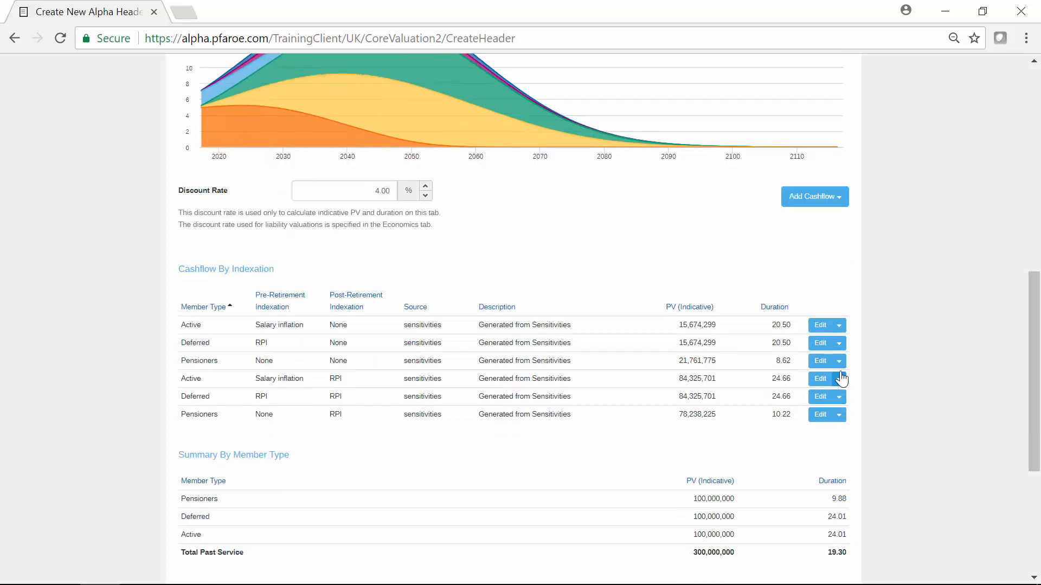
{"action": "left_click", "coordinate": [839, 326]}
{"action": "left_click", "coordinate": [770, 346]}
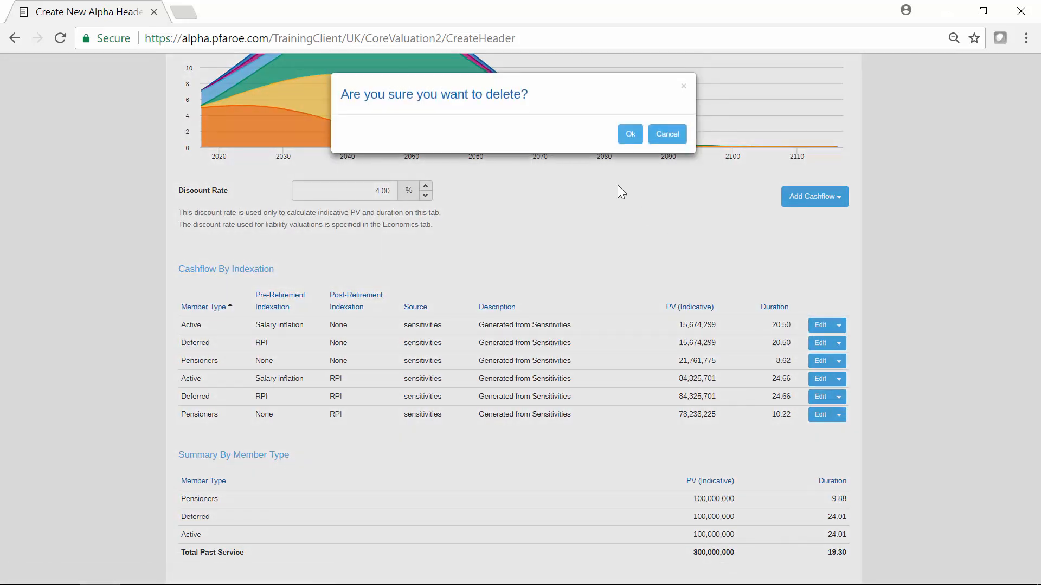
{"action": "left_click", "coordinate": [628, 134]}
Step: Delete the Deferred and Pensioners cashflow slices that have no post-retirement indexation
{"action": "left_click", "coordinate": [839, 328]}
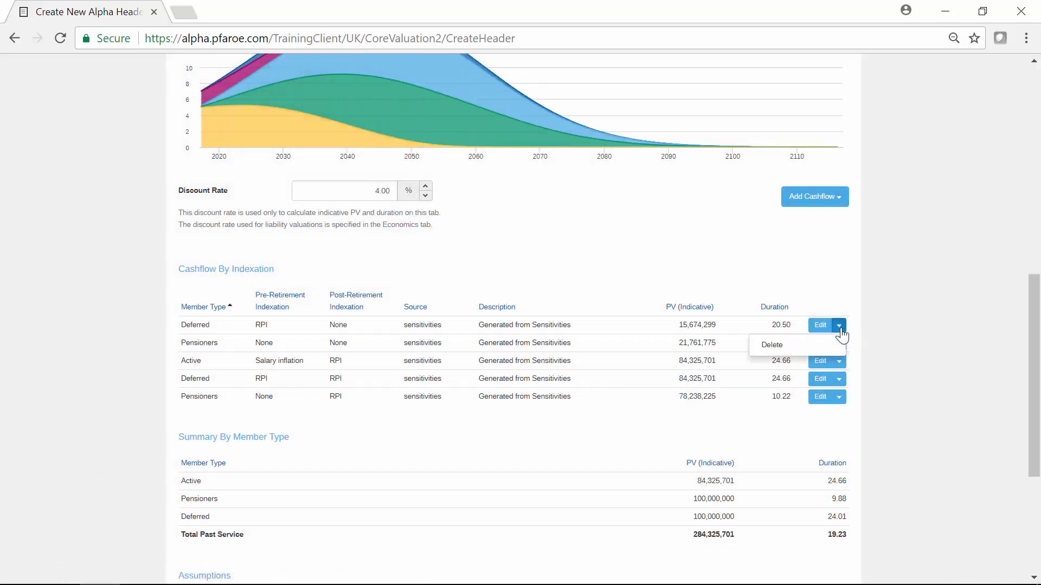
{"action": "left_click", "coordinate": [778, 346]}
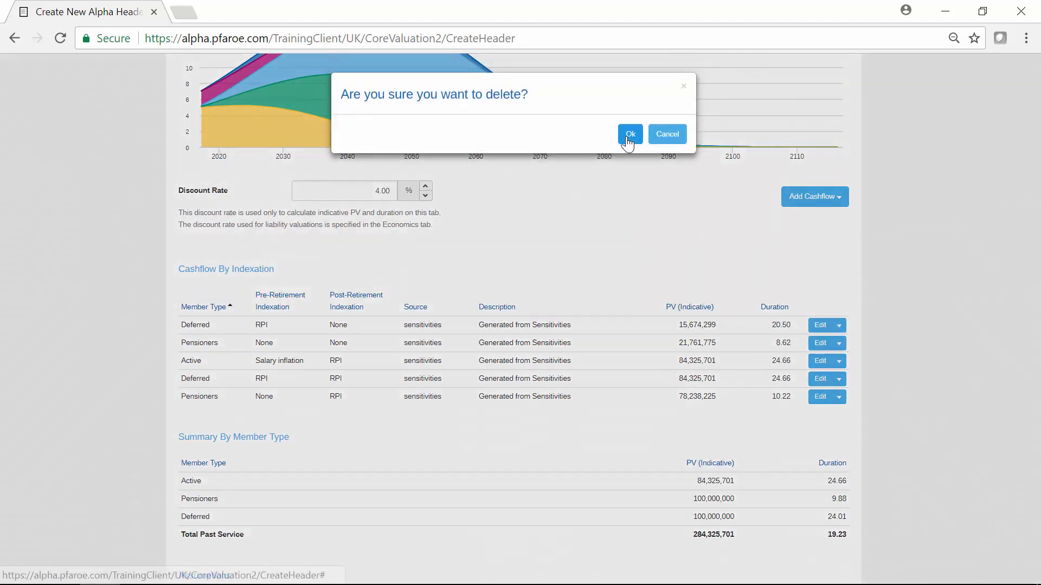
{"action": "left_click", "coordinate": [629, 135]}
{"action": "left_click", "coordinate": [839, 325]}
{"action": "left_click", "coordinate": [785, 344]}
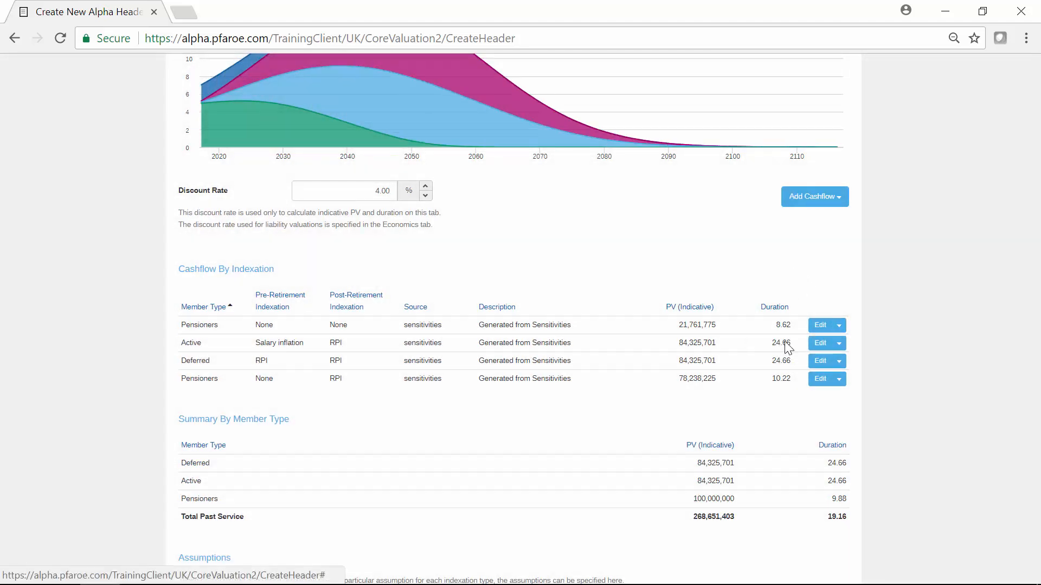
{"action": "left_click", "coordinate": [631, 135]}
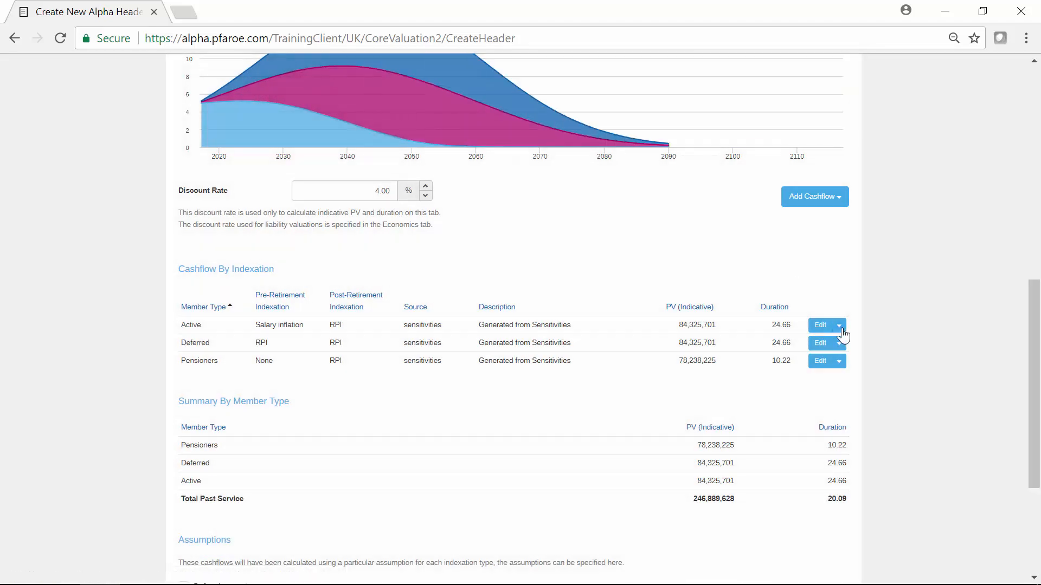
Step: Delete the remaining Active, Deferred and Pensioners cashflow slices generated from sensitivities with RPI post-retirement indexation
{"action": "left_click", "coordinate": [839, 326]}
{"action": "left_click", "coordinate": [766, 346]}
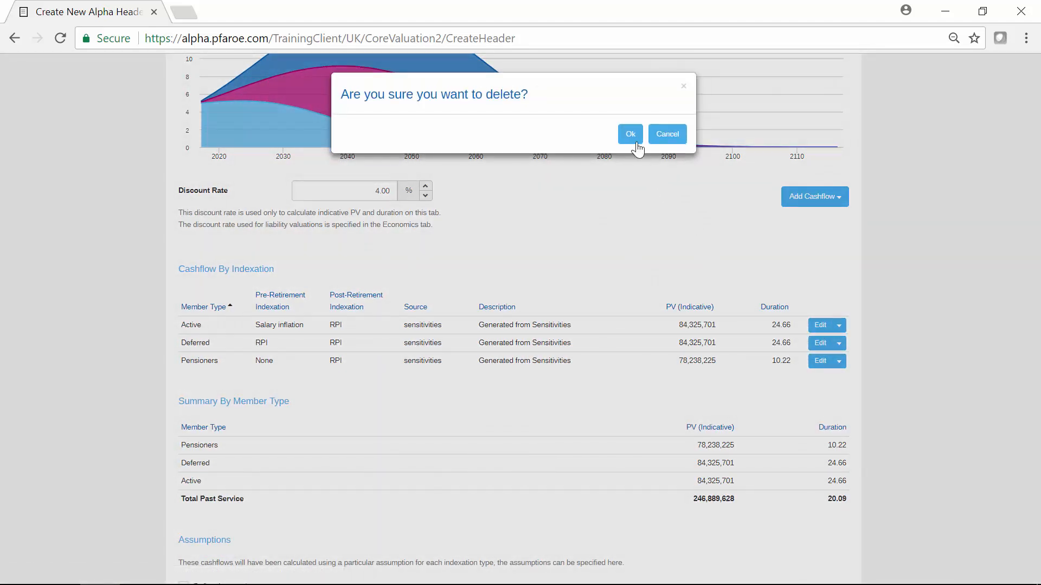
{"action": "left_click", "coordinate": [628, 135]}
{"action": "left_click", "coordinate": [838, 326]}
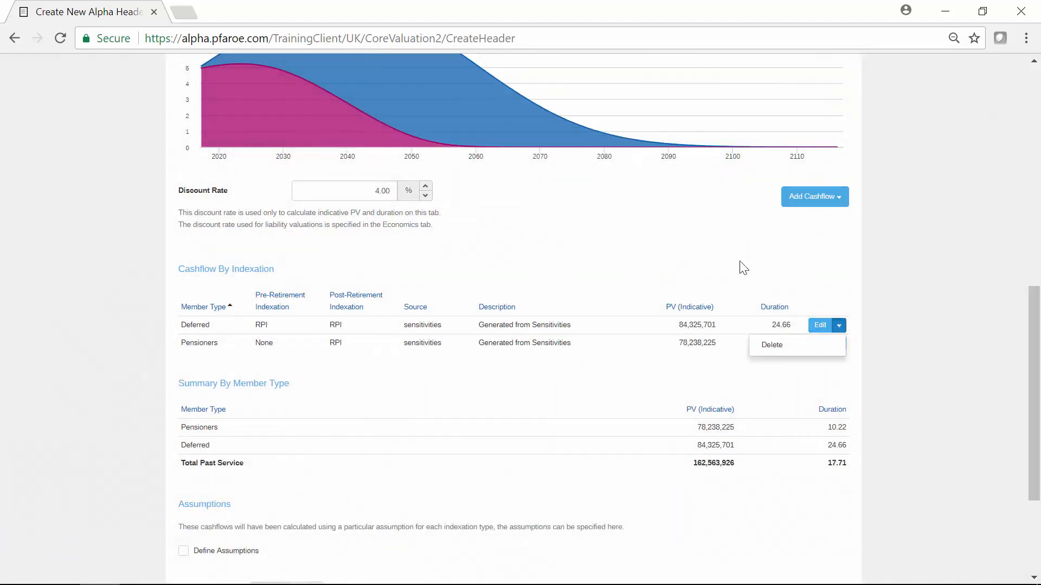
{"action": "left_click", "coordinate": [765, 345]}
{"action": "left_click", "coordinate": [626, 137]}
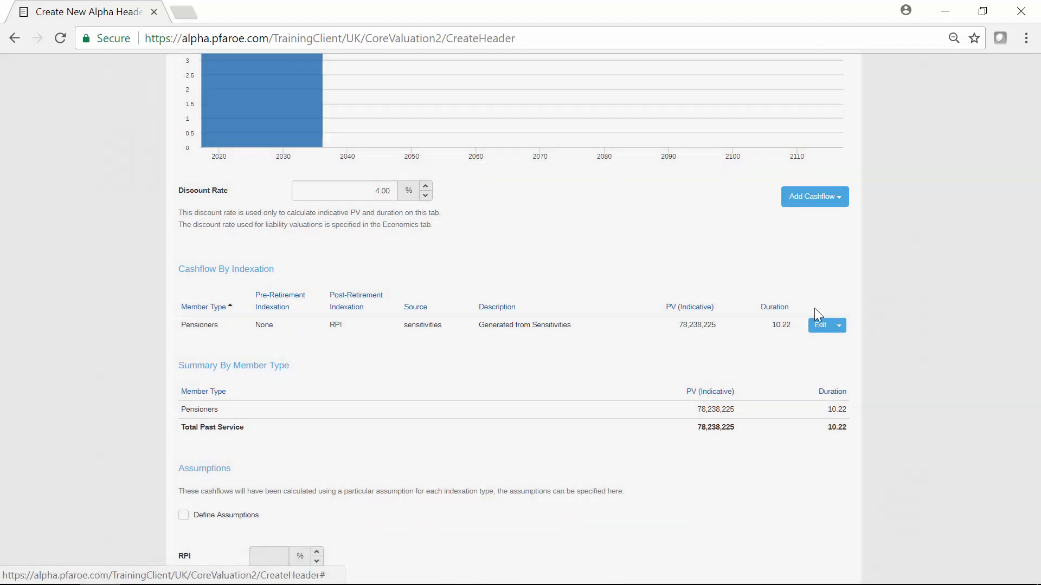
{"action": "left_click", "coordinate": [839, 325]}
{"action": "left_click", "coordinate": [766, 345]}
{"action": "left_click", "coordinate": [630, 134]}
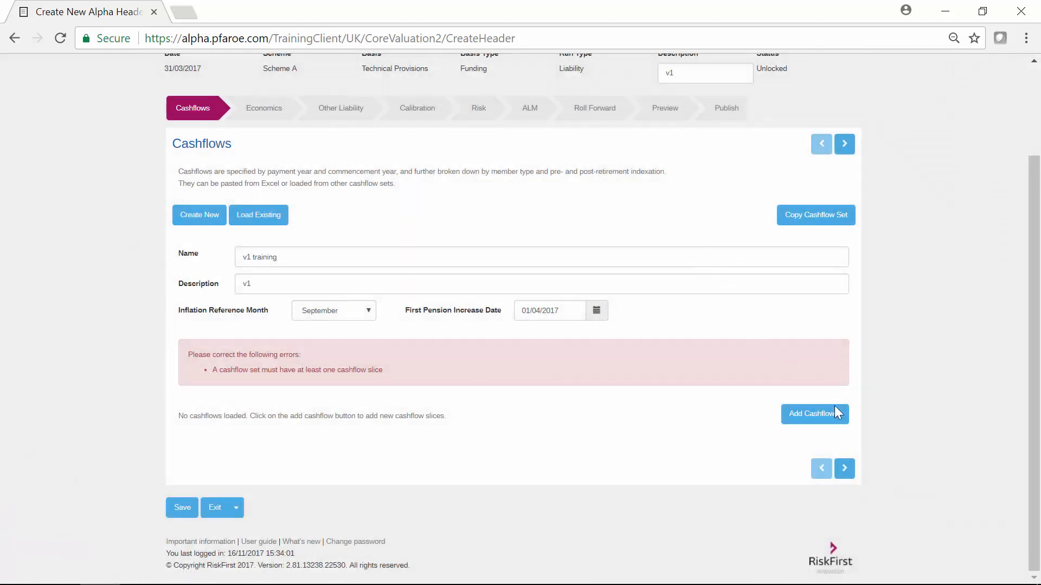
Step: Start an Active cashflow slice pasted from Excel, with salary inflation before retirement and LPI(0,5) indexation after retirement
{"action": "left_click", "coordinate": [834, 408]}
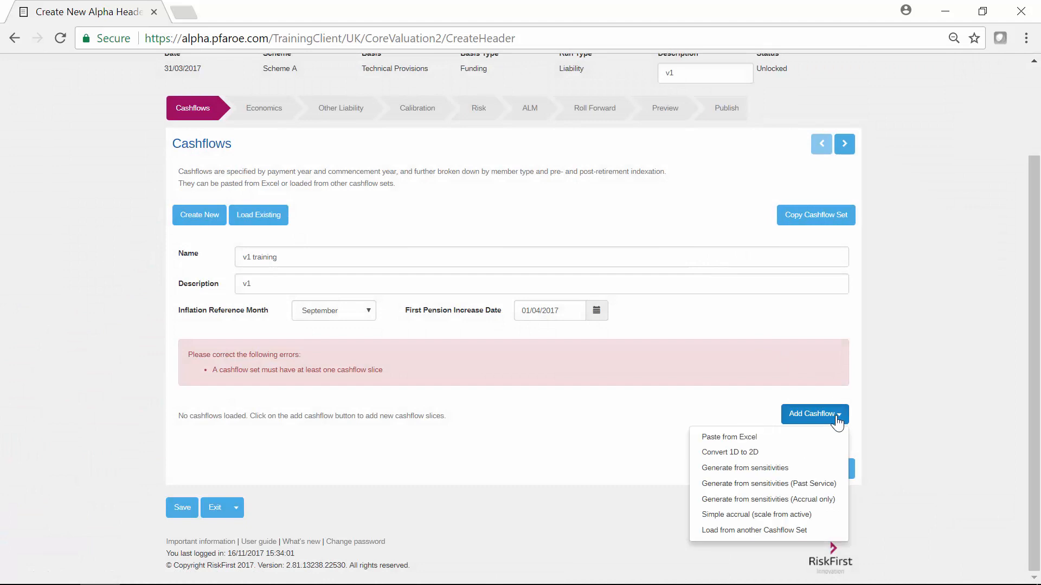
{"action": "left_click", "coordinate": [725, 440]}
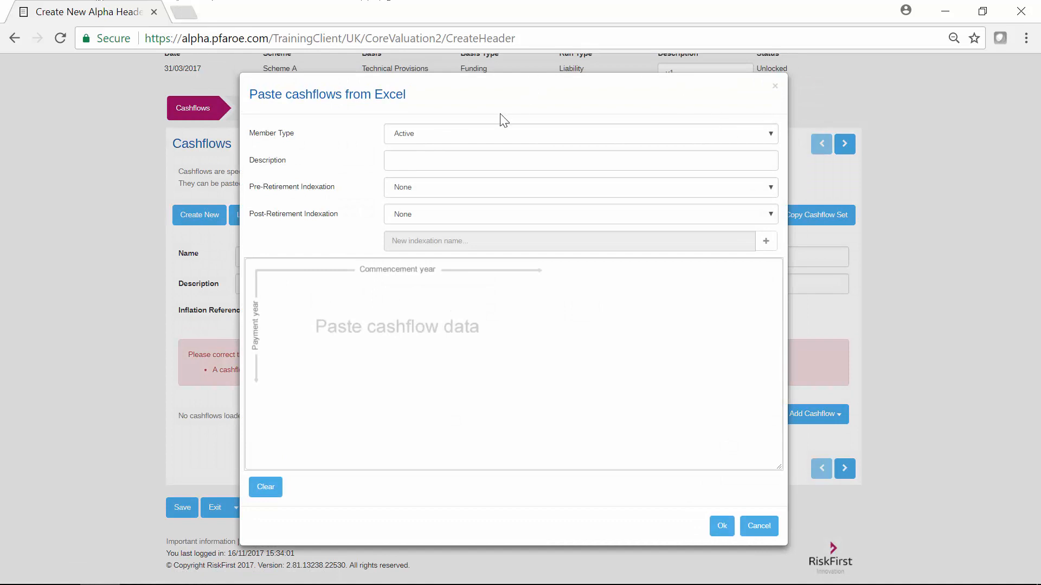
{"action": "left_click", "coordinate": [421, 191]}
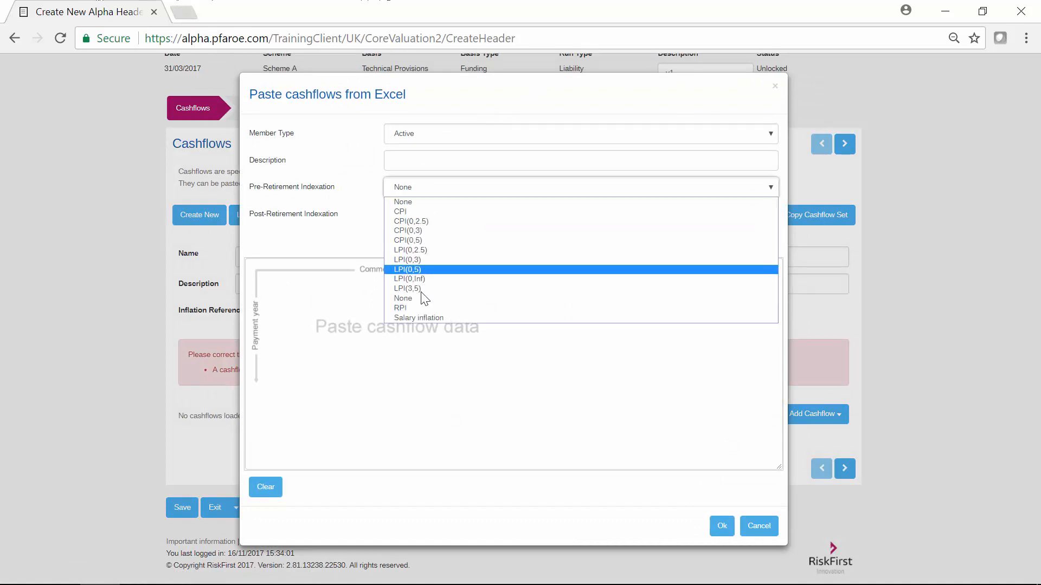
{"action": "left_click", "coordinate": [421, 318]}
{"action": "left_click", "coordinate": [418, 215]}
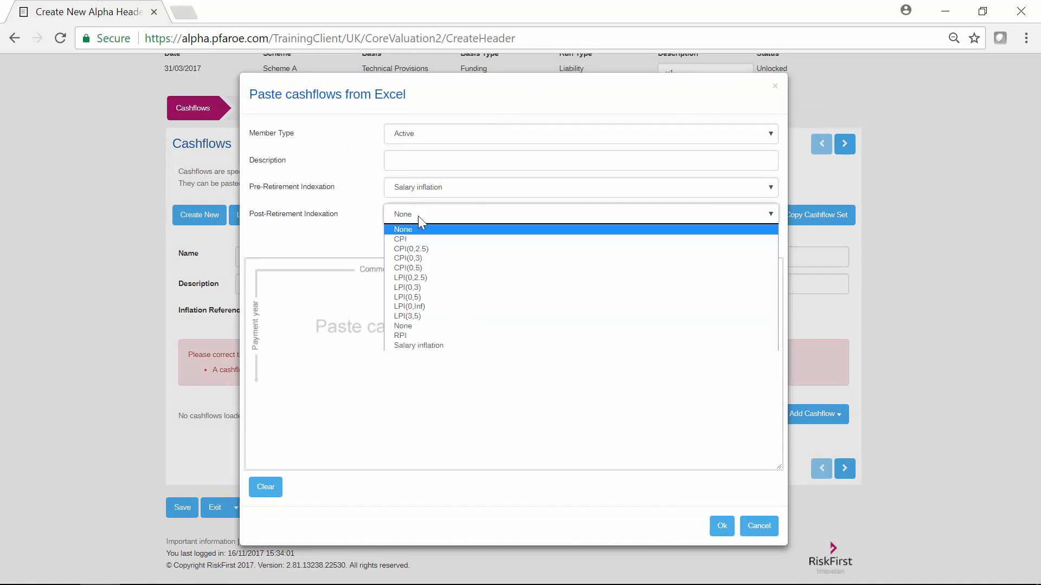
{"action": "left_click", "coordinate": [420, 297]}
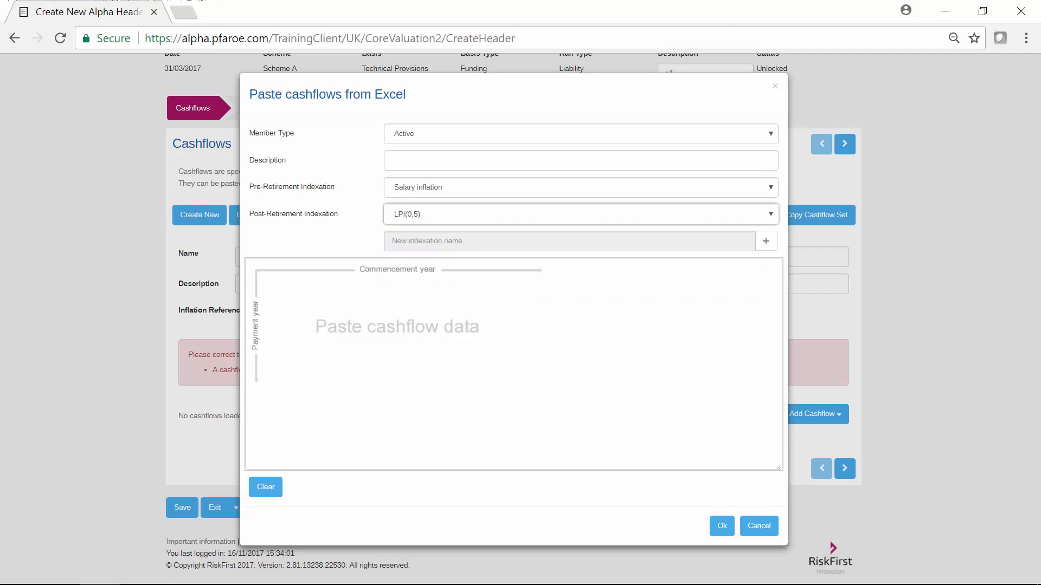
Step: Copy the active members' cashflow data from Excel, paste it into the slice and add the slice
{"action": "key", "text": "alt+Tab"}
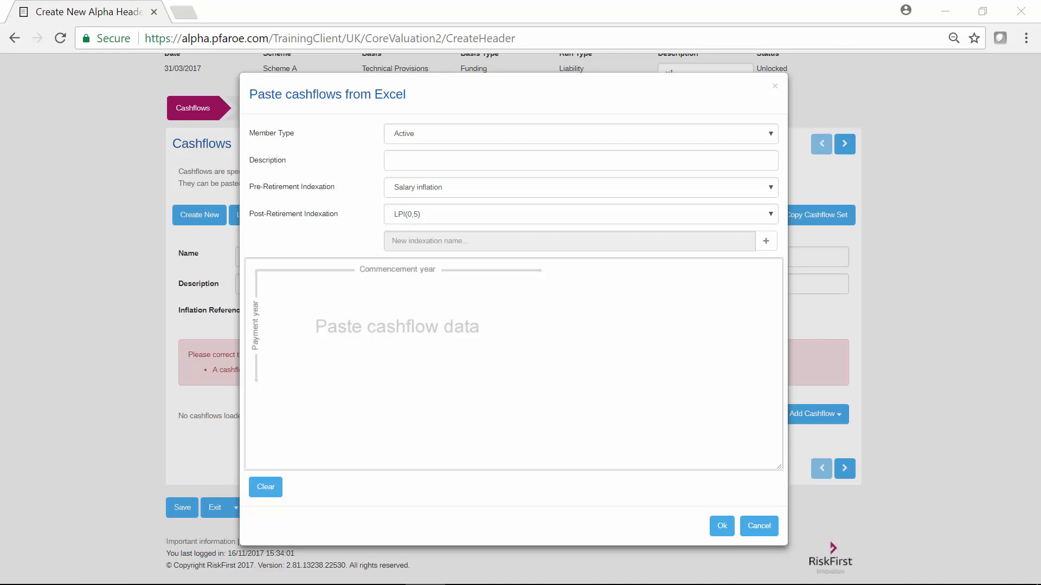
{"action": "left_click", "coordinate": [350, 301]}
{"action": "right_click", "coordinate": [350, 301]}
{"action": "left_click", "coordinate": [395, 413]}
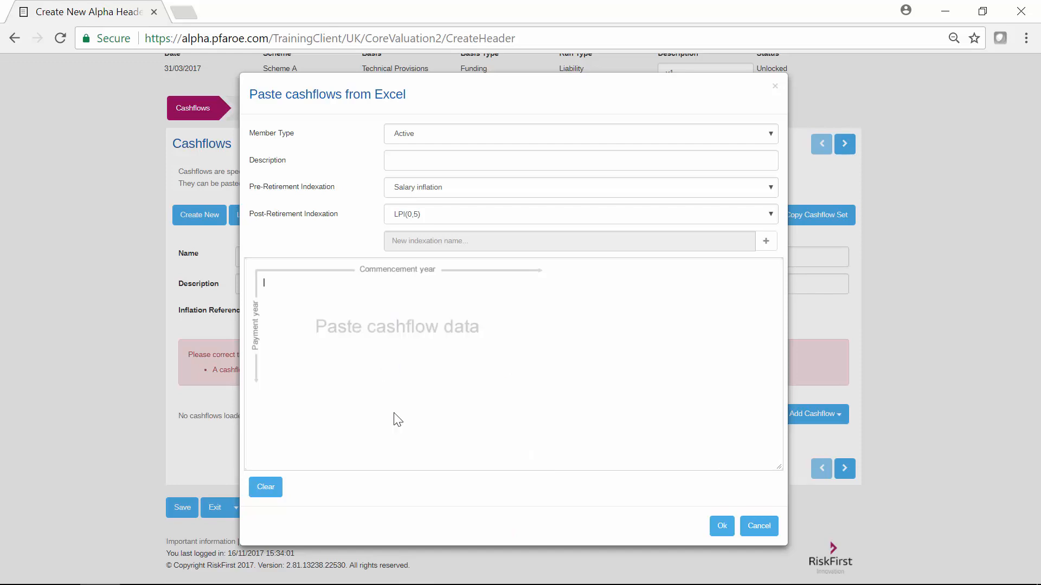
{"action": "left_click", "coordinate": [723, 526]}
Step: Start another cashflow slice pasted from Excel for Deferred members and paste in the deferred cashflow data
{"action": "scroll", "coordinate": [541, 309], "scroll_direction": "down", "scroll_amount": 2}
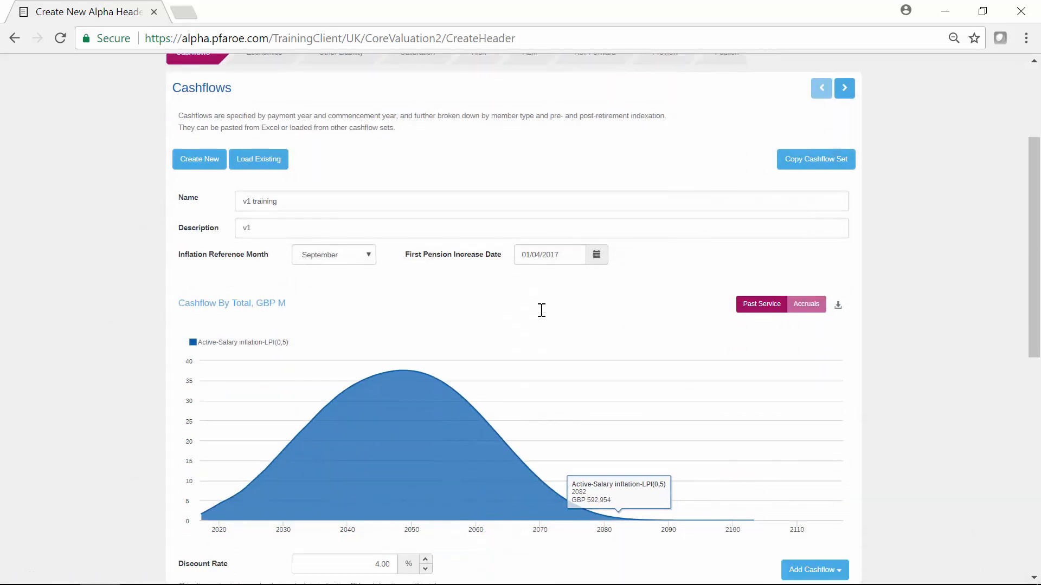
{"action": "scroll", "coordinate": [844, 147], "scroll_direction": "up", "scroll_amount": 1}
{"action": "scroll", "coordinate": [829, 372], "scroll_direction": "down", "scroll_amount": 2}
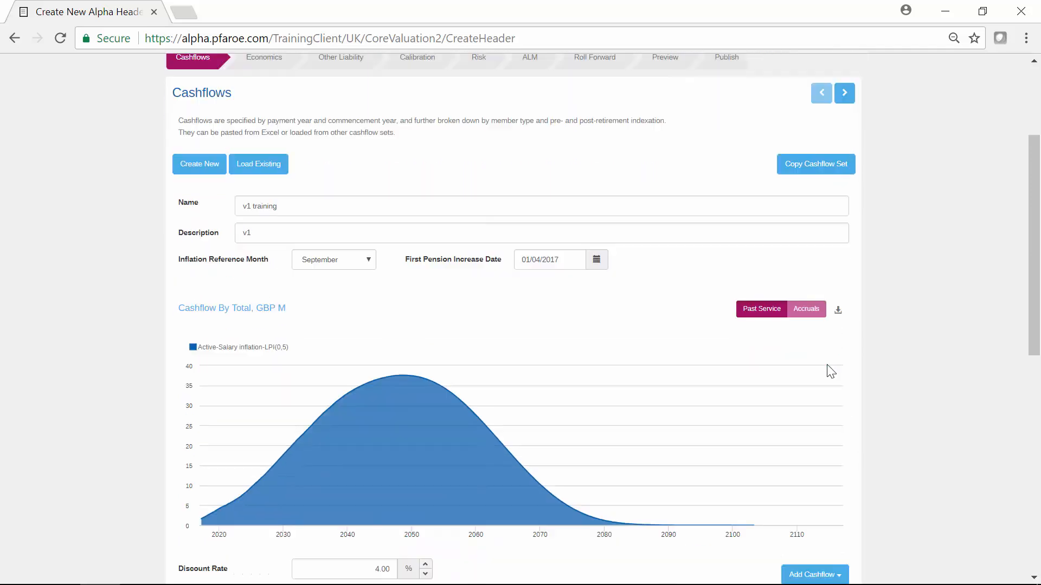
{"action": "left_click", "coordinate": [844, 469]}
{"action": "left_click", "coordinate": [762, 490]}
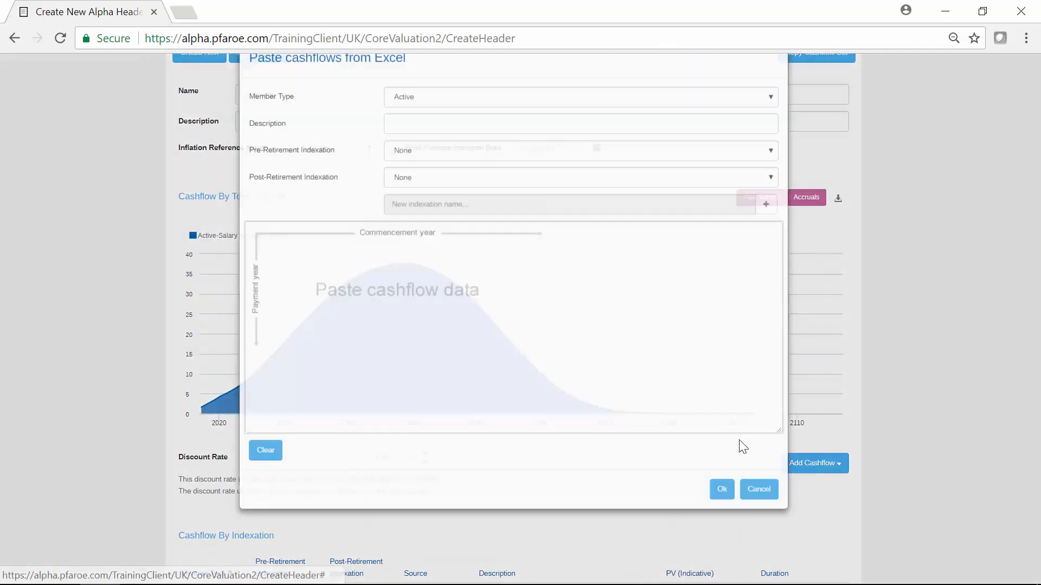
{"action": "left_click", "coordinate": [428, 134]}
{"action": "left_click", "coordinate": [421, 154]}
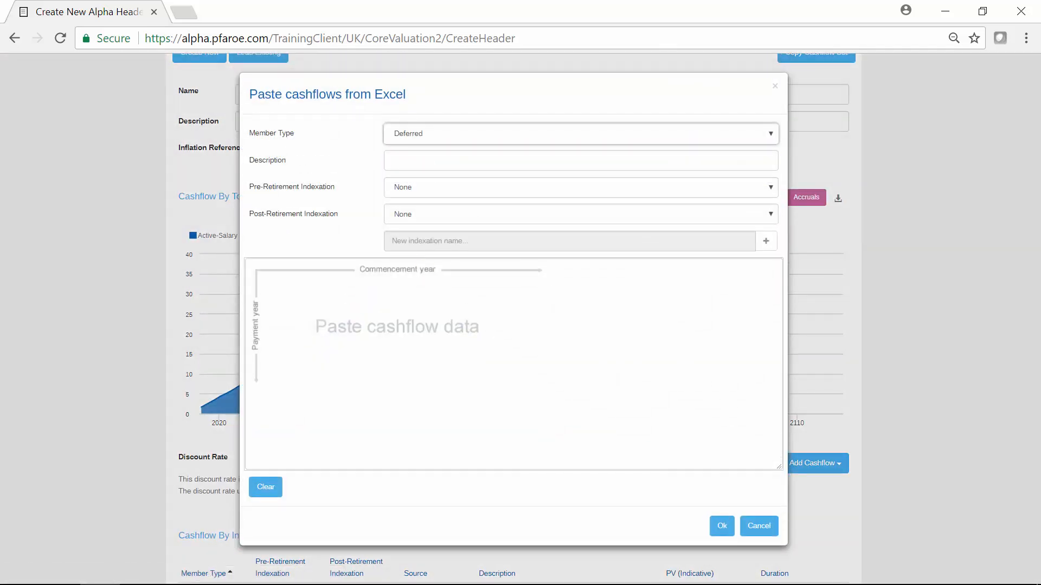
{"action": "left_click", "coordinate": [426, 584]}
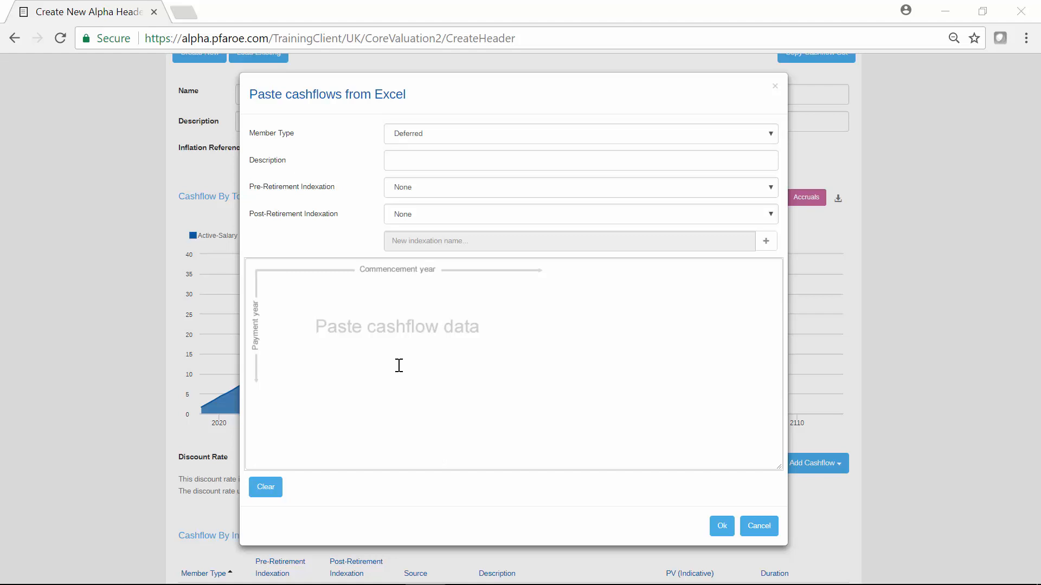
{"action": "left_click", "coordinate": [351, 314]}
{"action": "right_click", "coordinate": [350, 314]}
{"action": "left_click", "coordinate": [387, 413]}
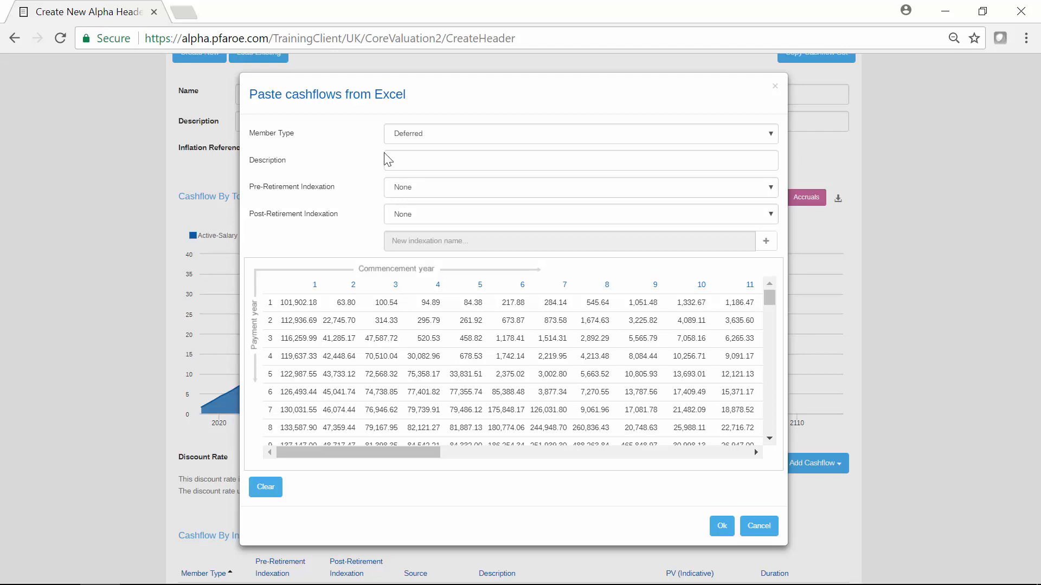
Step: Set the Deferred slice's pre-retirement indexation to RPI and post-retirement indexation to LPI(0,5), and add the slice
{"action": "left_click", "coordinate": [411, 189]}
{"action": "left_click", "coordinate": [411, 302]}
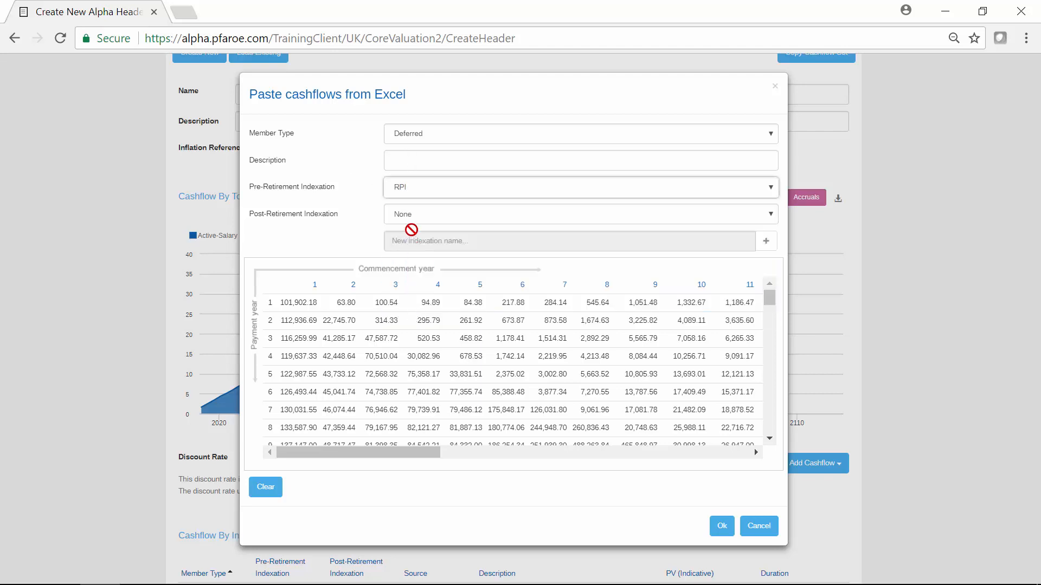
{"action": "left_click", "coordinate": [408, 219]}
{"action": "left_click", "coordinate": [413, 294]}
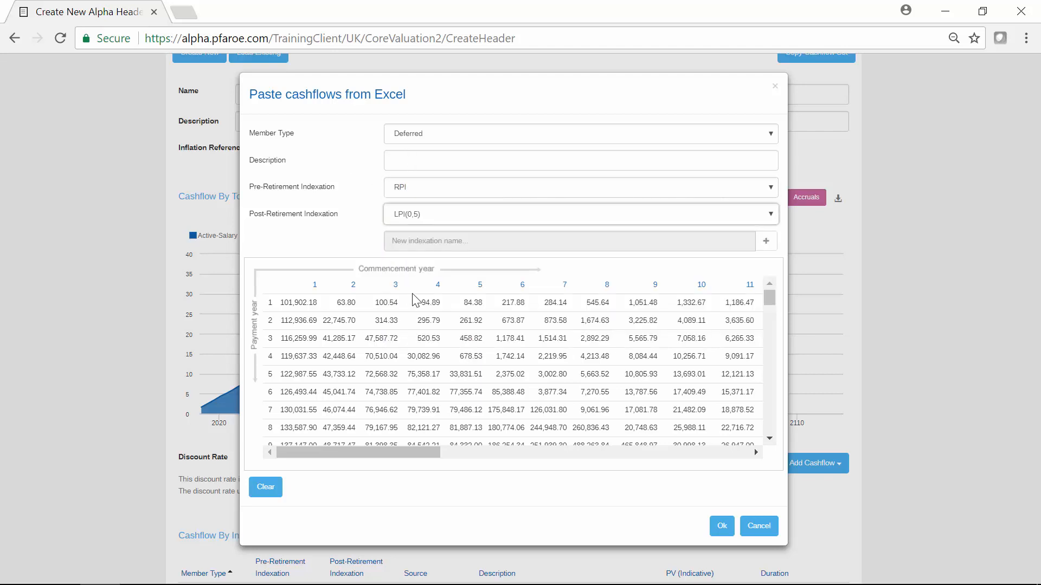
{"action": "left_click", "coordinate": [721, 527]}
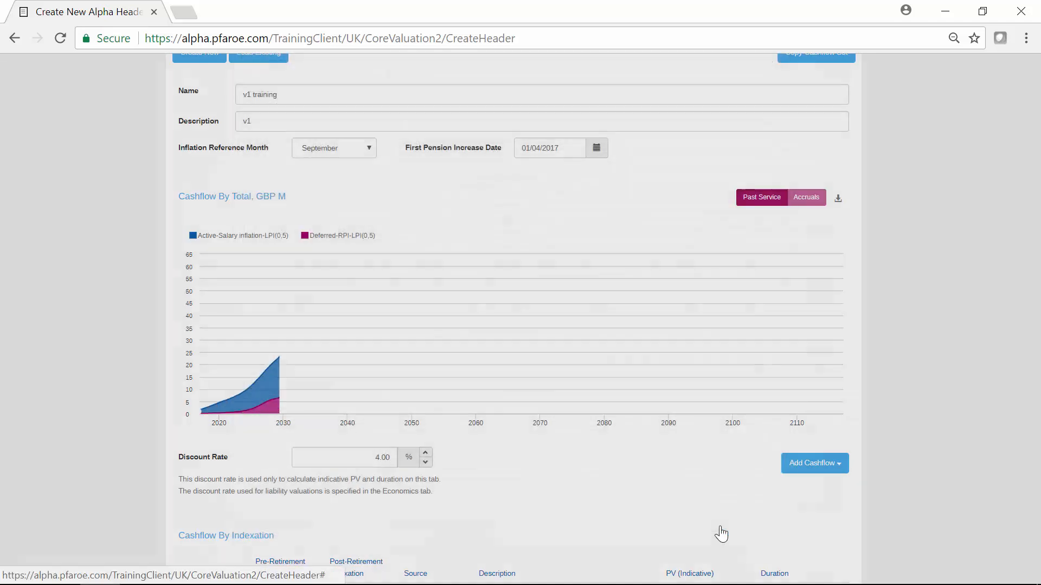
Step: Start a third cashflow slice pasted from Excel and paste in the pensioner cashflow data
{"action": "scroll", "coordinate": [769, 221], "scroll_direction": "up", "scroll_amount": 2}
{"action": "scroll", "coordinate": [811, 203], "scroll_direction": "up", "scroll_amount": 2}
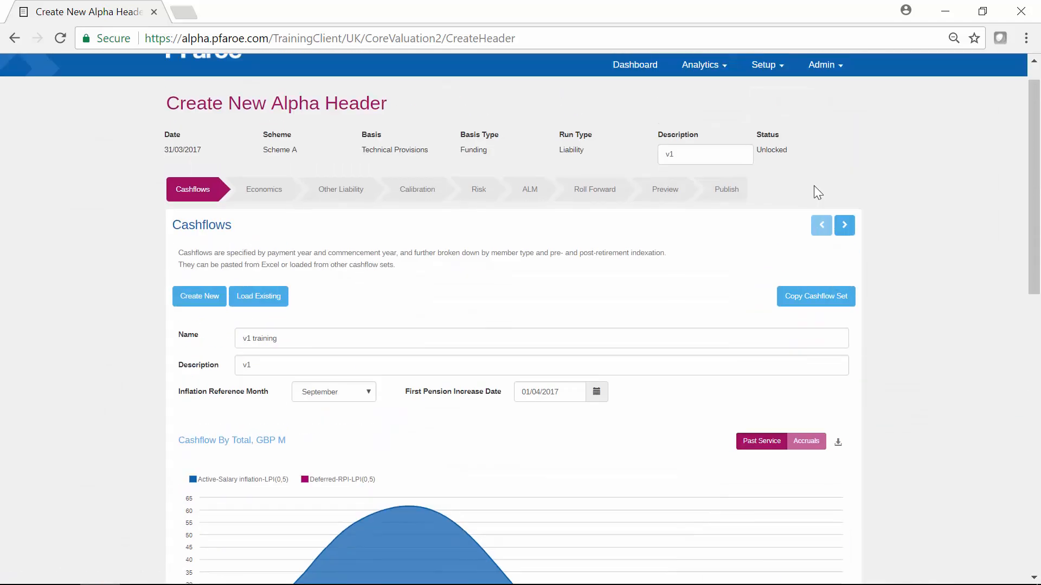
{"action": "scroll", "coordinate": [815, 289], "scroll_direction": "down", "scroll_amount": 4}
{"action": "left_click", "coordinate": [835, 464]}
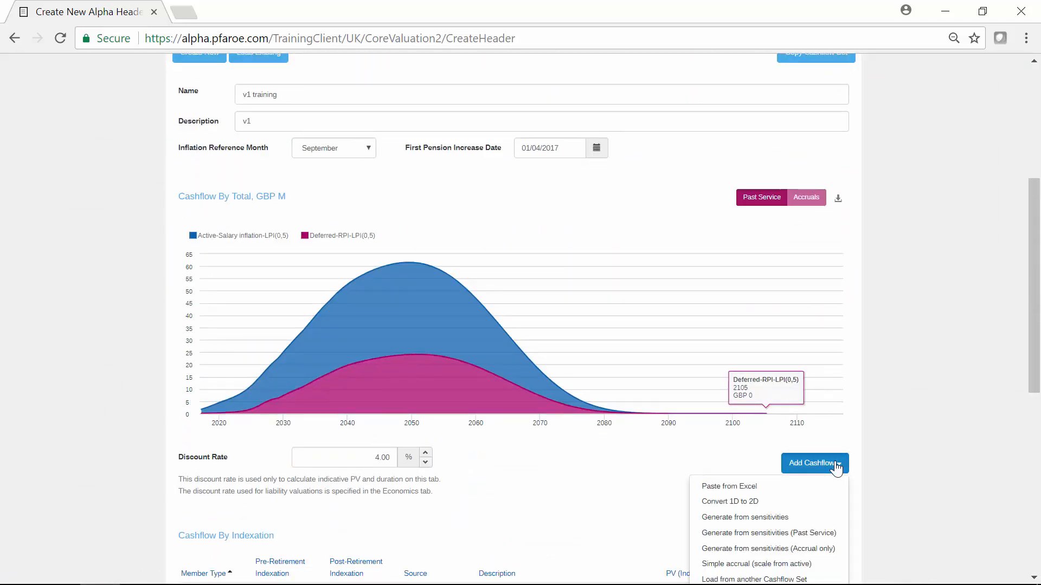
{"action": "left_click", "coordinate": [748, 487]}
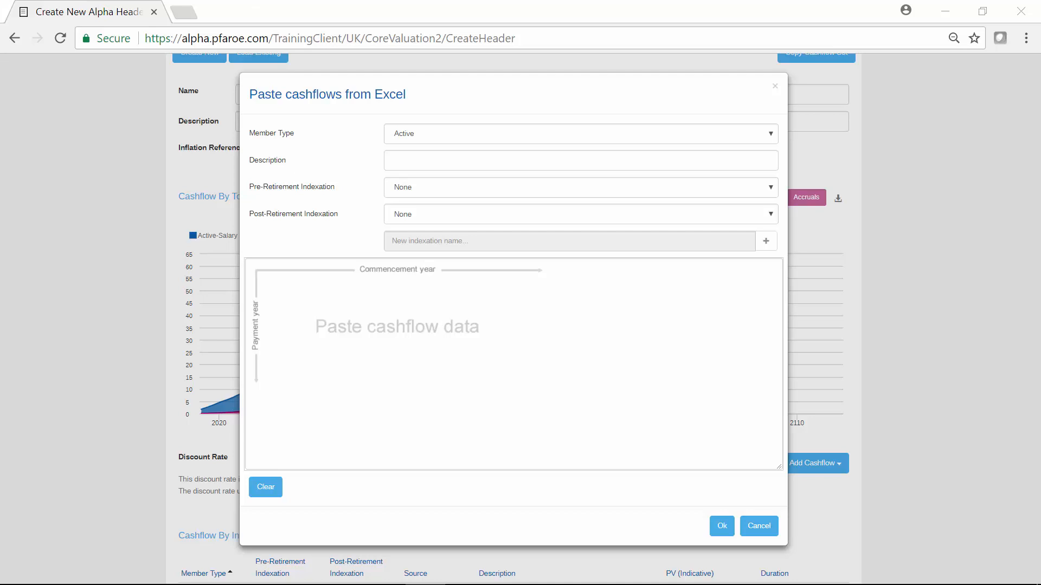
{"action": "right_click", "coordinate": [391, 308]}
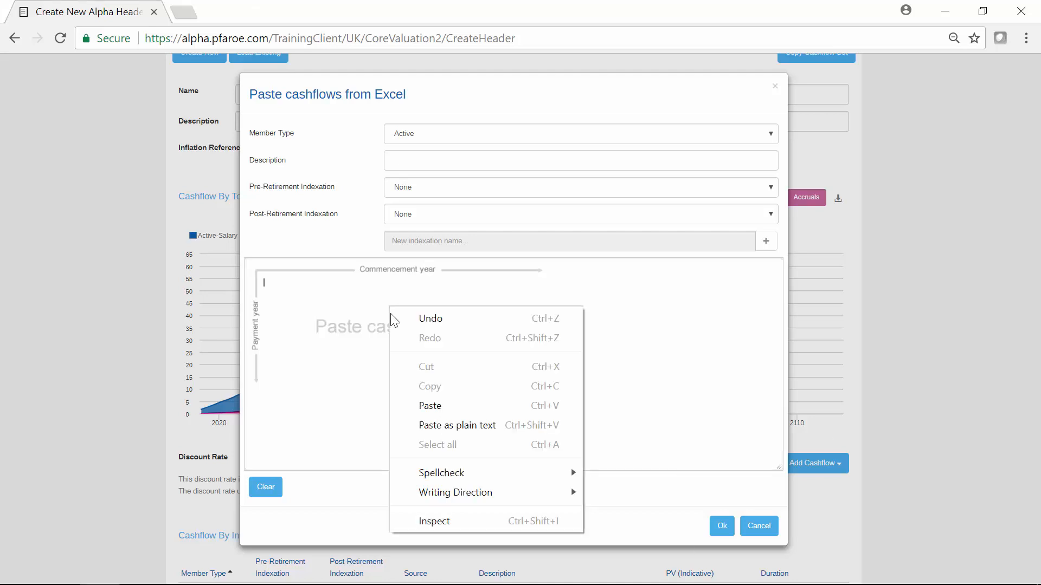
{"action": "left_click", "coordinate": [415, 405]}
Step: Set the slice's member type to Pensioners and post-retirement indexation to LPI(0,5), and add the slice
{"action": "left_click", "coordinate": [411, 139]}
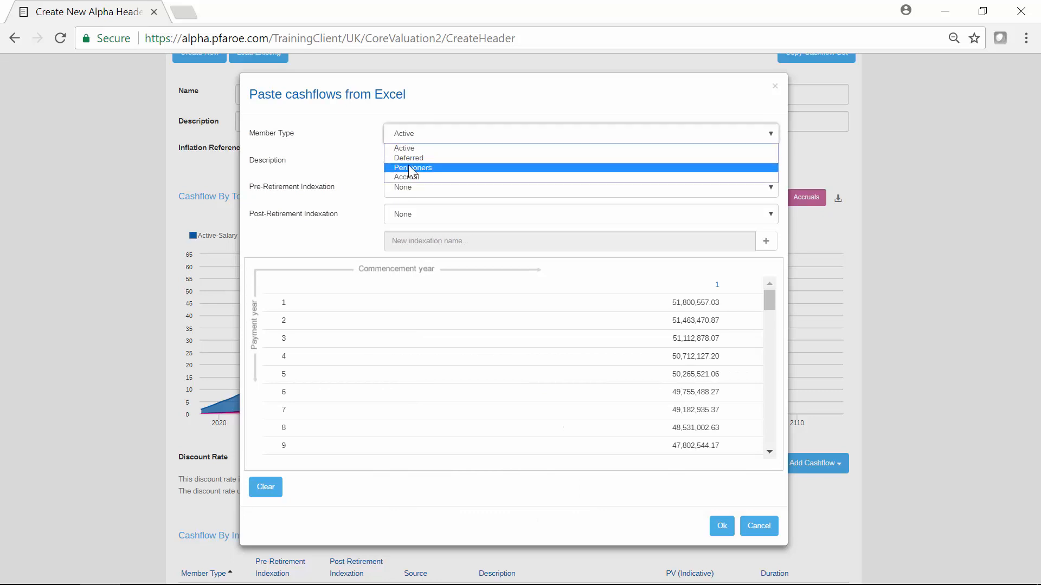
{"action": "left_click", "coordinate": [410, 165]}
{"action": "left_click", "coordinate": [415, 216]}
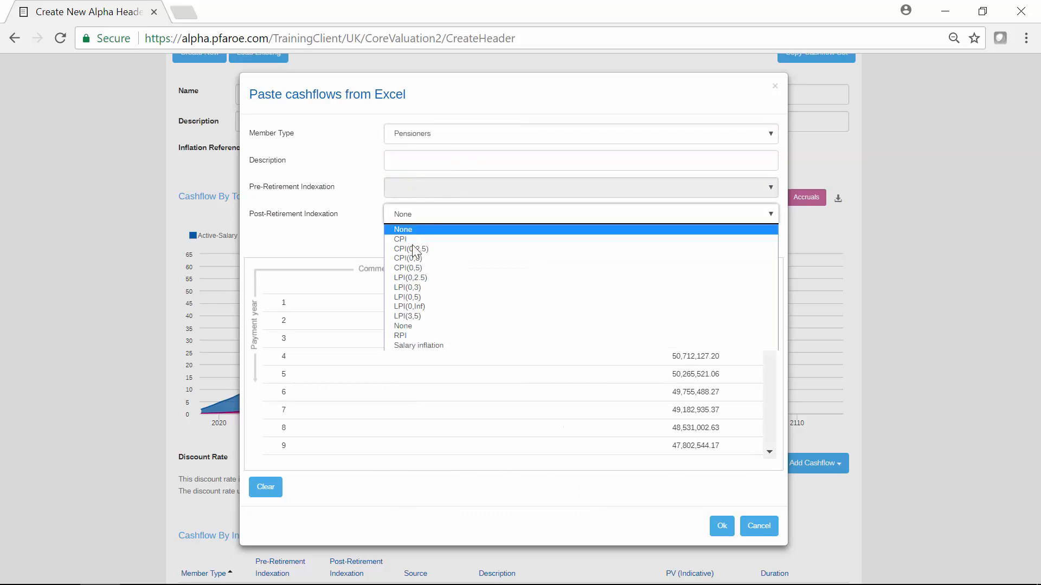
{"action": "left_click", "coordinate": [416, 296]}
{"action": "left_click", "coordinate": [728, 519]}
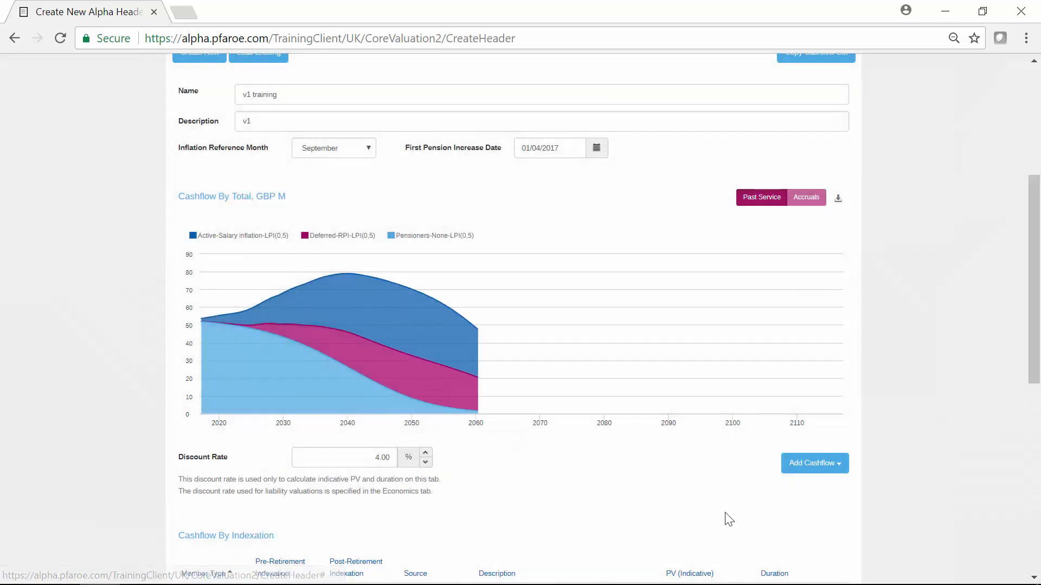
Step: Check the pasted cashflow slices and load the existing Funding set as the header's economic assumptions
{"action": "scroll", "coordinate": [748, 288], "scroll_direction": "down", "scroll_amount": 5}
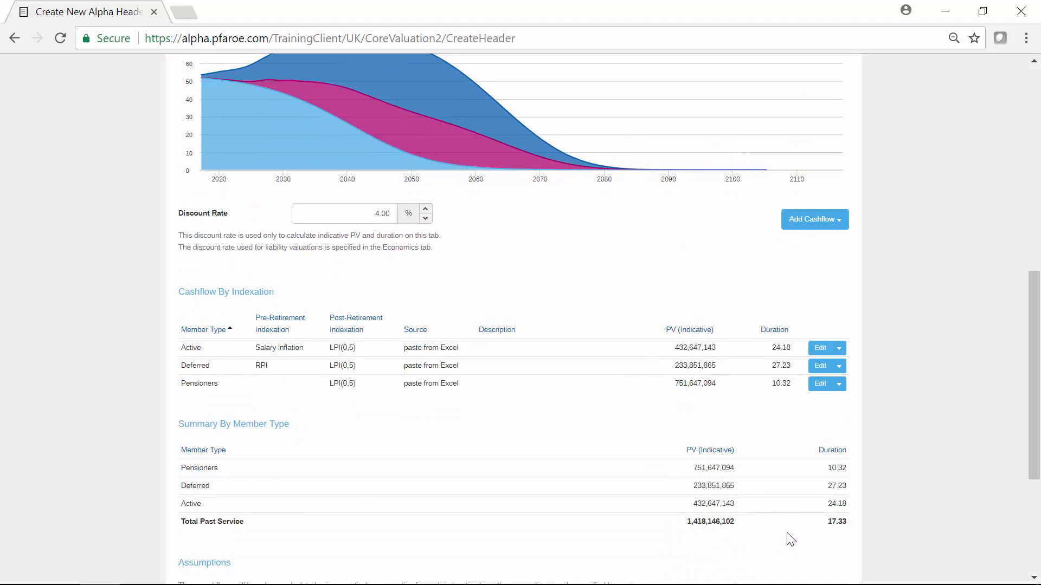
{"action": "scroll", "coordinate": [694, 447], "scroll_direction": "down", "scroll_amount": 2}
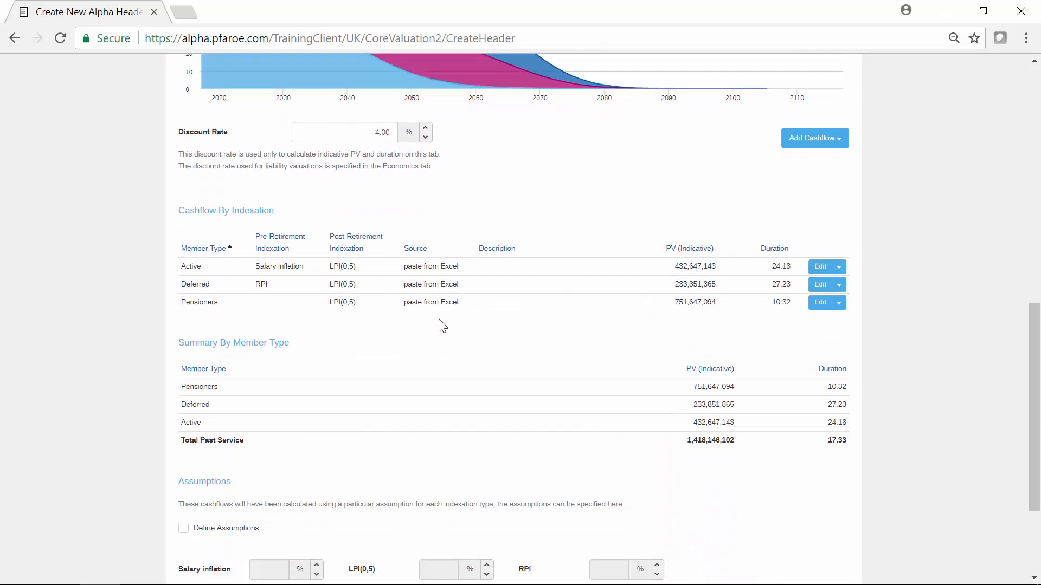
{"action": "scroll", "coordinate": [451, 333], "scroll_direction": "up", "scroll_amount": 10}
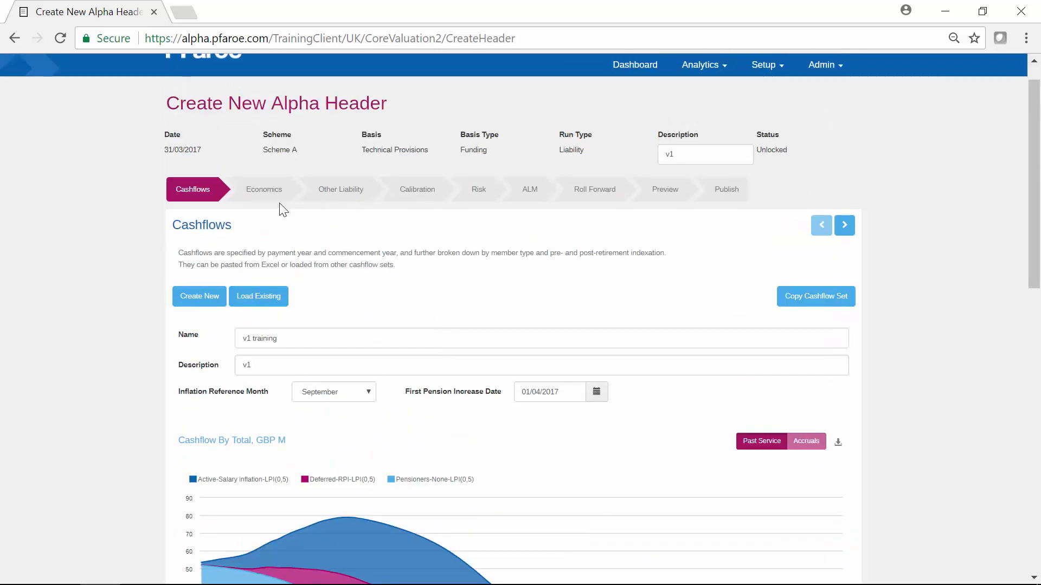
{"action": "left_click", "coordinate": [270, 205]}
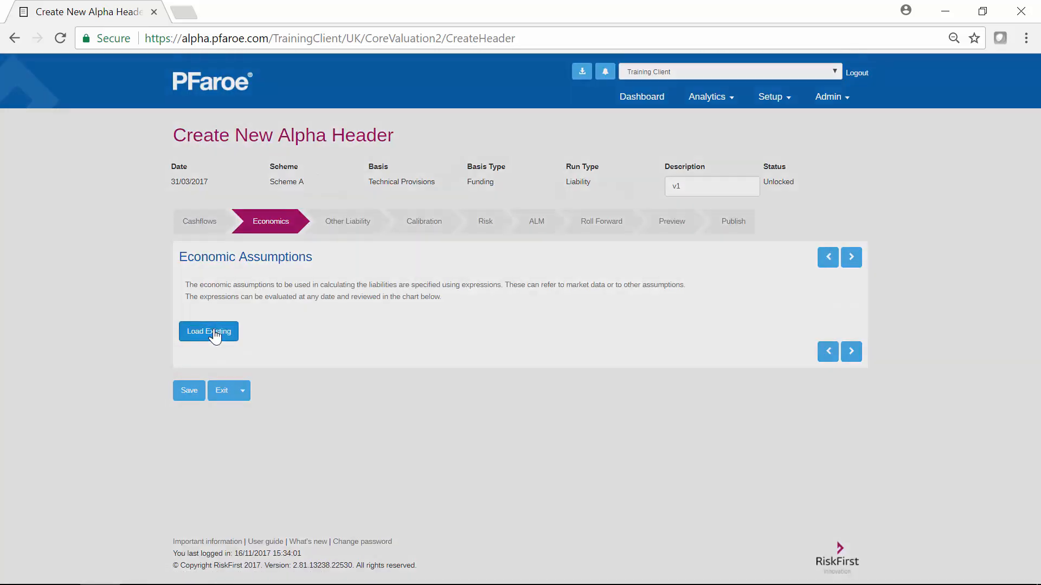
{"action": "left_click", "coordinate": [217, 330]}
{"action": "left_click", "coordinate": [279, 155]}
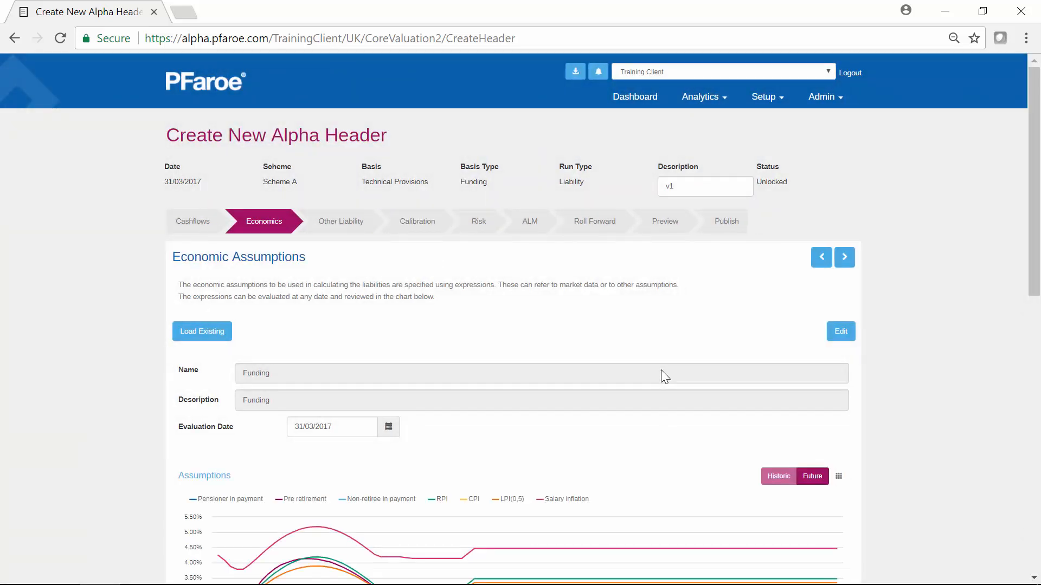
Step: Make the loaded Funding assumptions editable and review the discount rate and inflationary increase expressions
{"action": "scroll", "coordinate": [686, 354], "scroll_direction": "down", "scroll_amount": 1}
{"action": "scroll", "coordinate": [692, 355], "scroll_direction": "down", "scroll_amount": 2}
{"action": "left_click", "coordinate": [837, 168]}
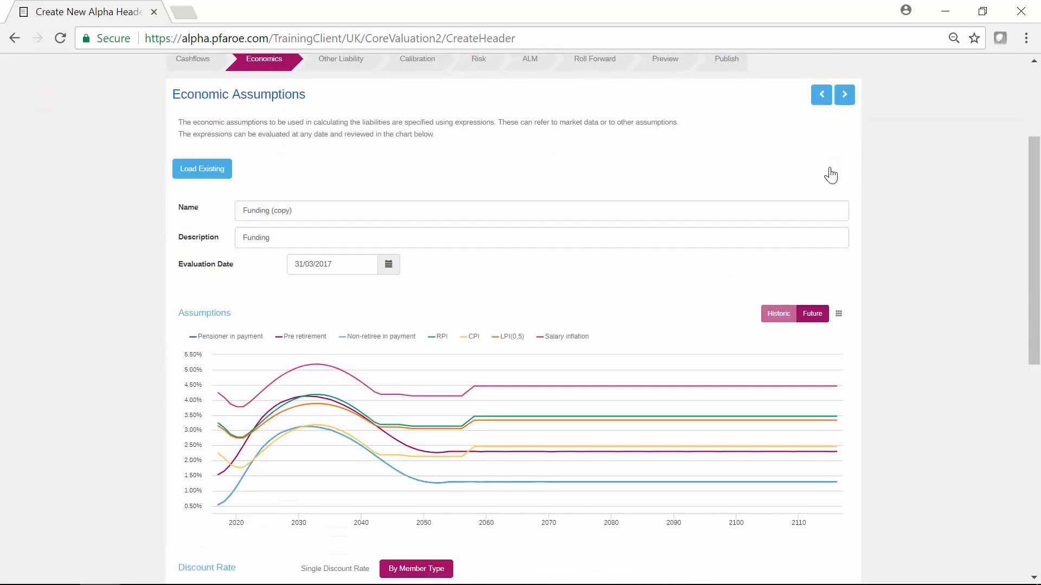
{"action": "scroll", "coordinate": [497, 181], "scroll_direction": "down", "scroll_amount": 4}
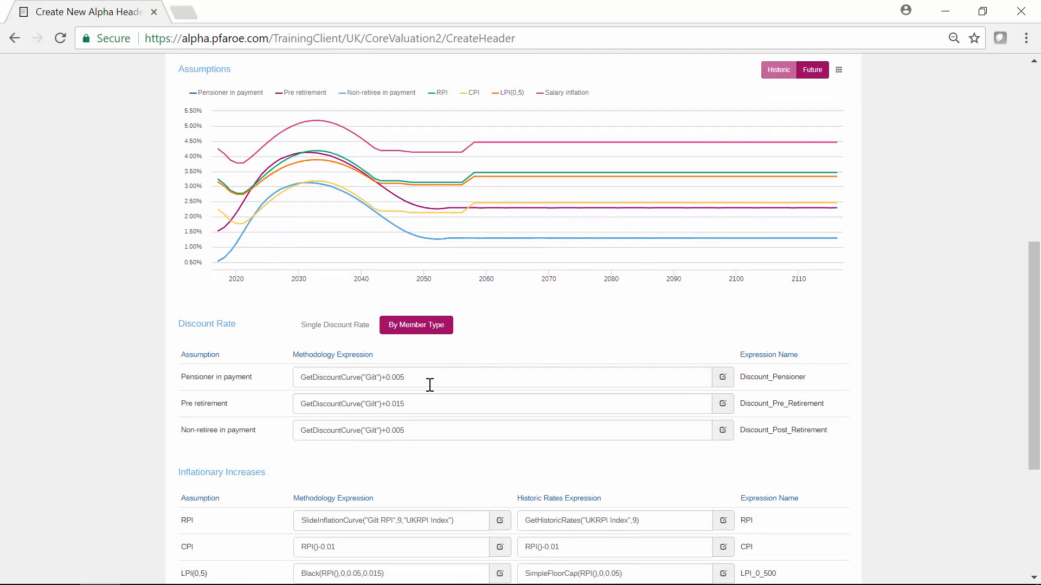
{"action": "scroll", "coordinate": [431, 385], "scroll_direction": "down", "scroll_amount": 3}
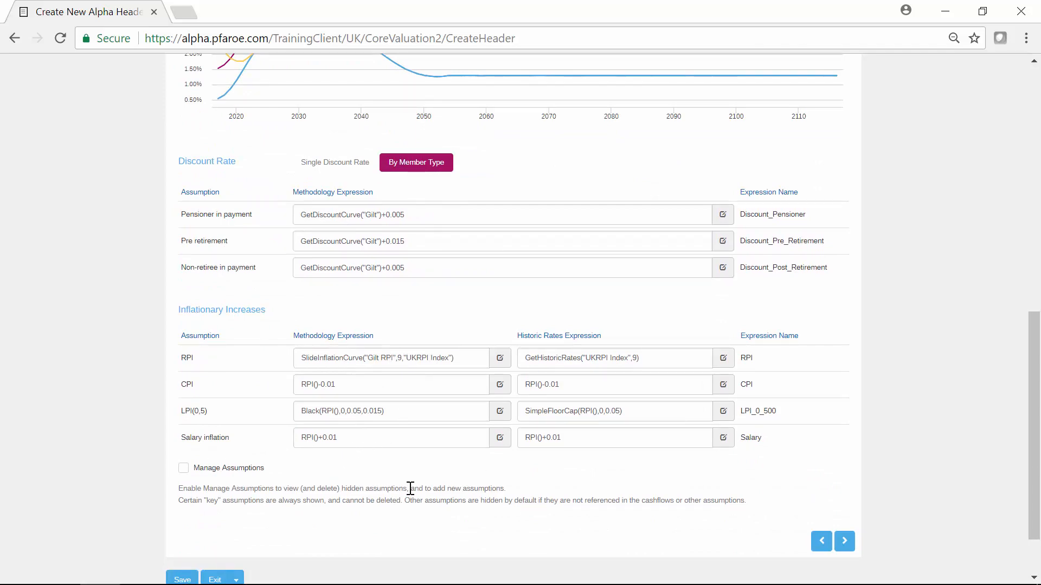
Step: Review the Other Liability inputs for future accruals, past service expenses and curve exposure configuration
{"action": "scroll", "coordinate": [412, 477], "scroll_direction": "up", "scroll_amount": 10}
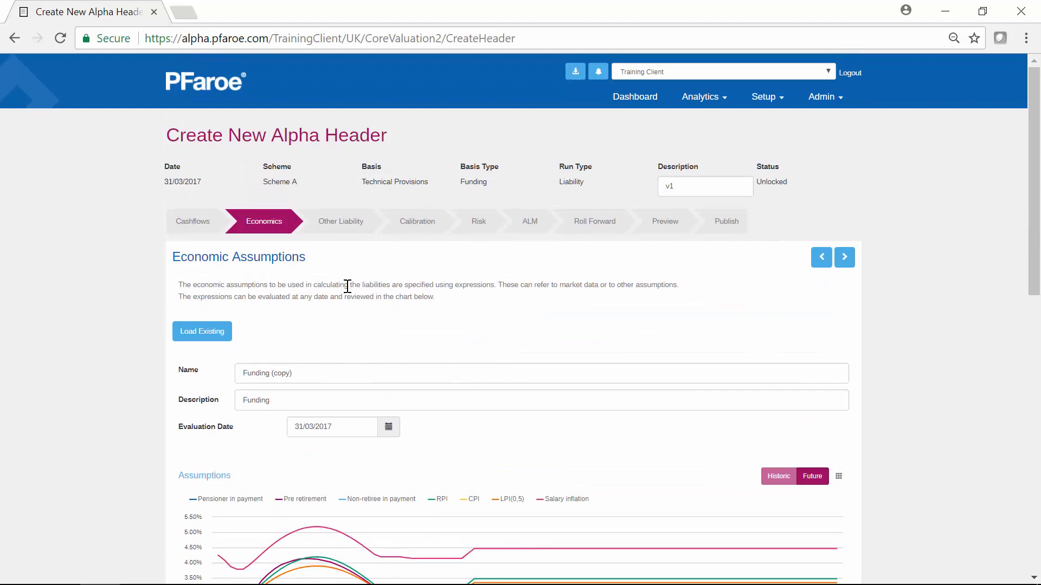
{"action": "left_click", "coordinate": [339, 228]}
{"action": "scroll", "coordinate": [444, 309], "scroll_direction": "down", "scroll_amount": 6}
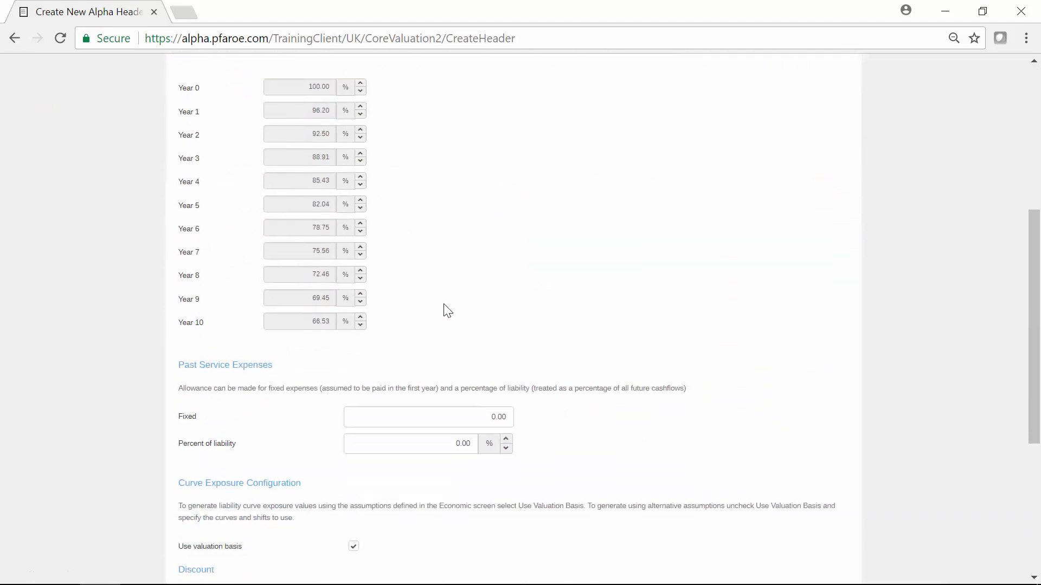
{"action": "scroll", "coordinate": [439, 286], "scroll_direction": "down", "scroll_amount": 3}
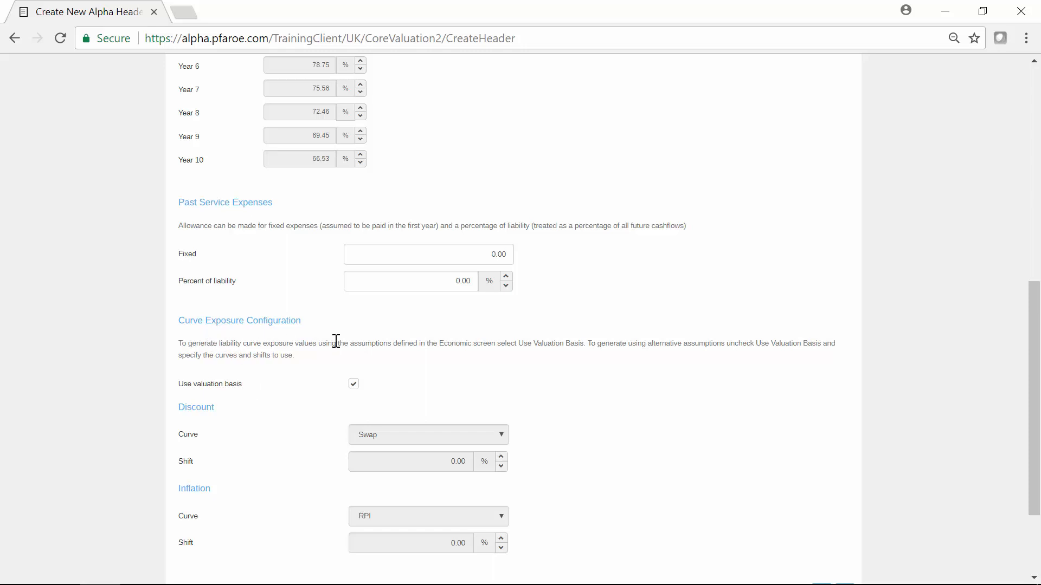
{"action": "scroll", "coordinate": [335, 341], "scroll_direction": "up", "scroll_amount": 7}
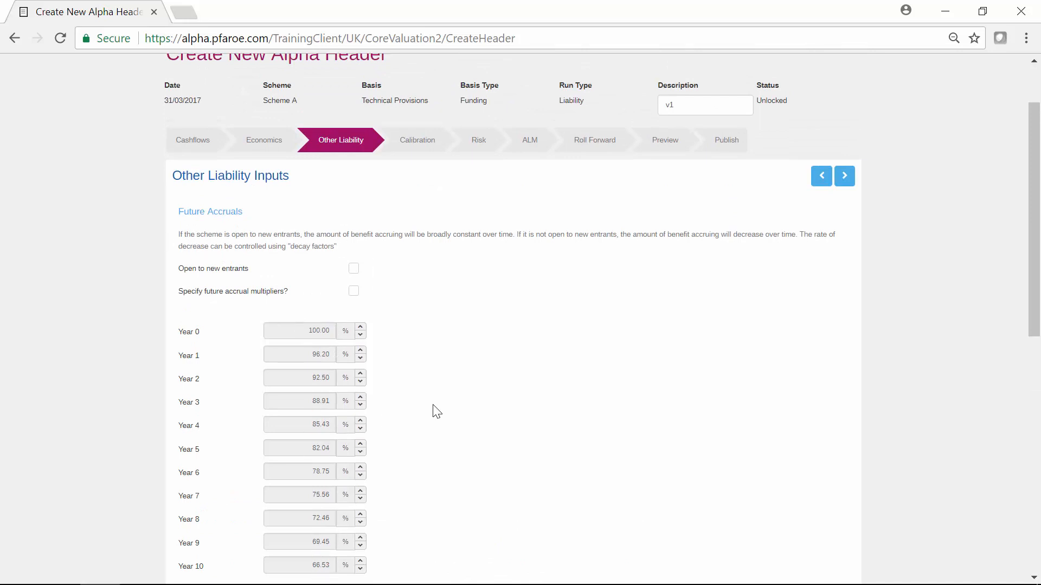
Step: Set the header's calibration to calibrate PV at 31/03/2017 by applying spreads to the discount rate
{"action": "left_click", "coordinate": [409, 142]}
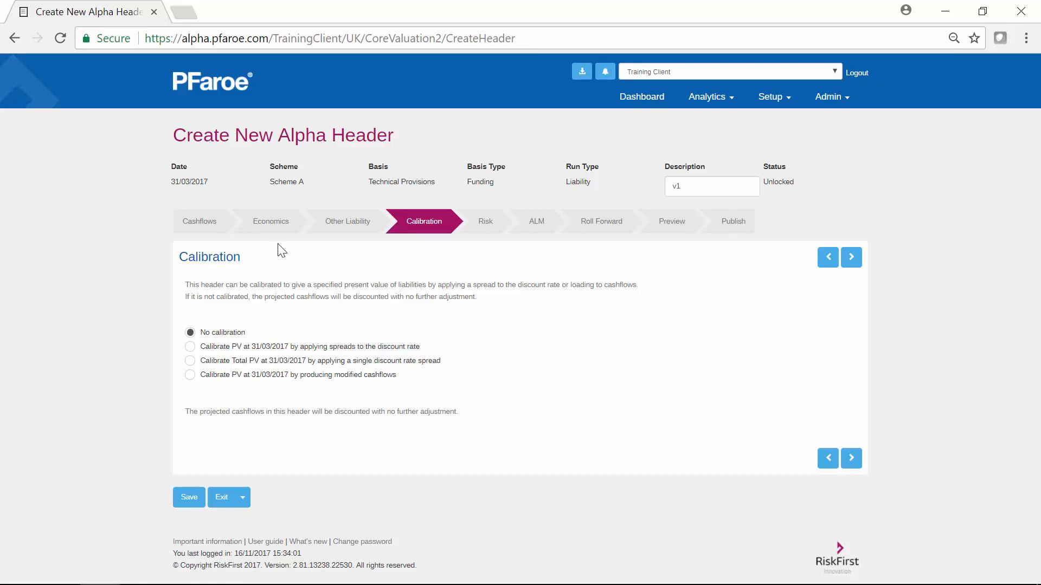
{"action": "left_click", "coordinate": [190, 347]}
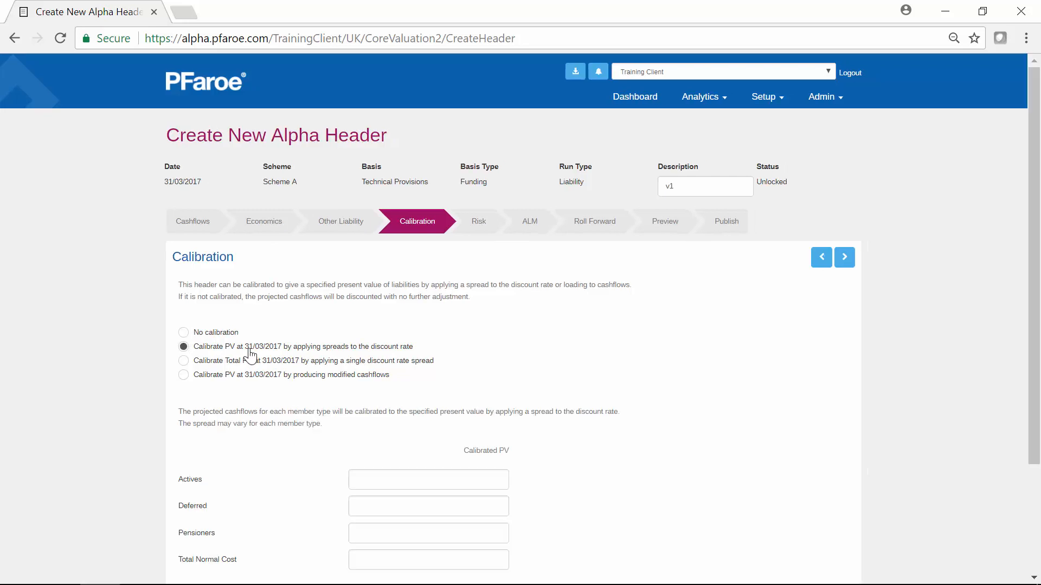
{"action": "scroll", "coordinate": [502, 378], "scroll_direction": "down", "scroll_amount": 2}
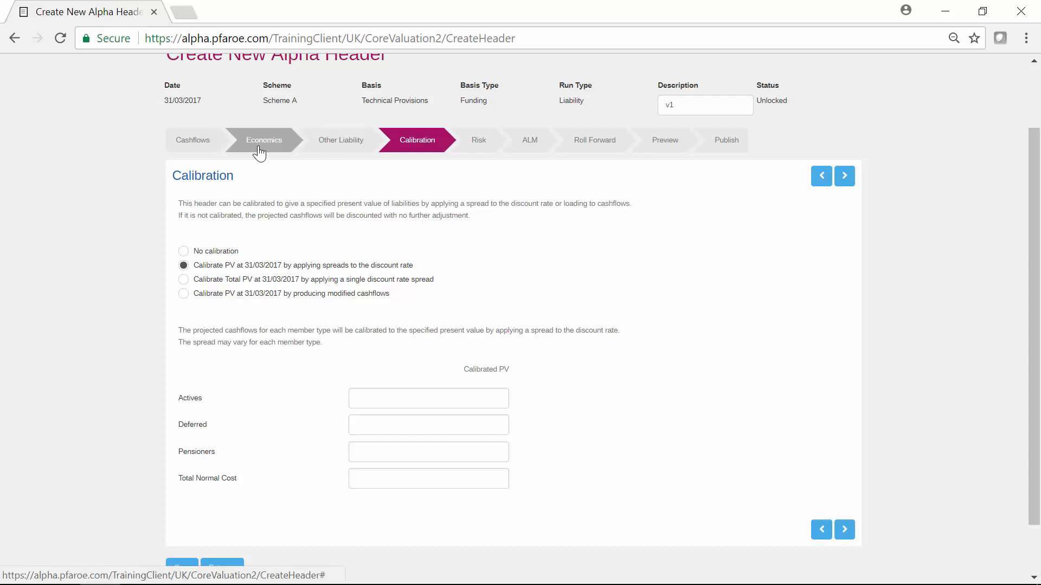
Step: Review the header's Risk, ALM and Roll Forward settings
{"action": "left_click", "coordinate": [482, 142]}
{"action": "scroll", "coordinate": [483, 149], "scroll_direction": "down", "scroll_amount": 2}
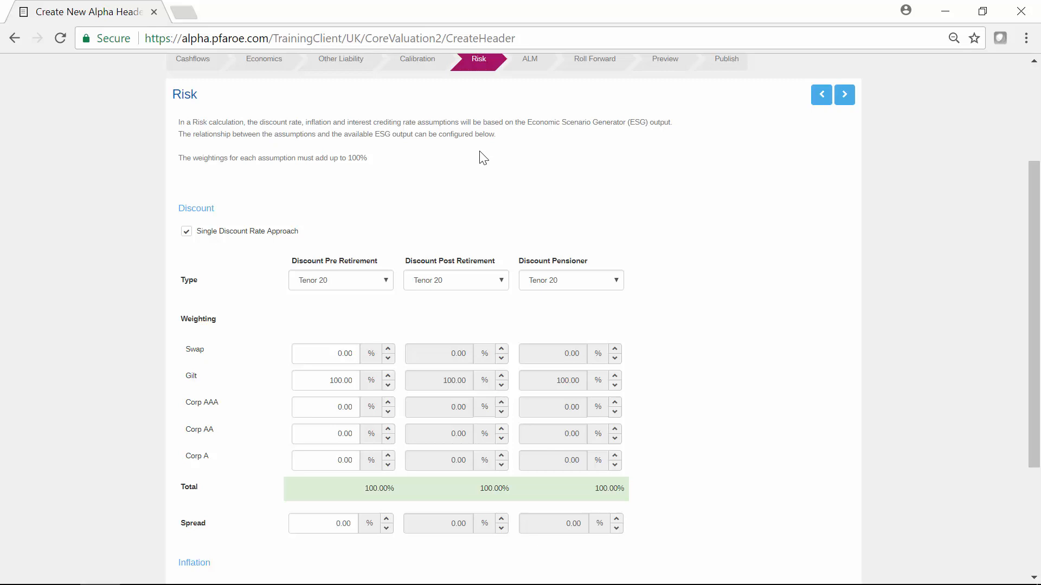
{"action": "scroll", "coordinate": [473, 183], "scroll_direction": "up", "scroll_amount": 2}
{"action": "left_click", "coordinate": [525, 148]}
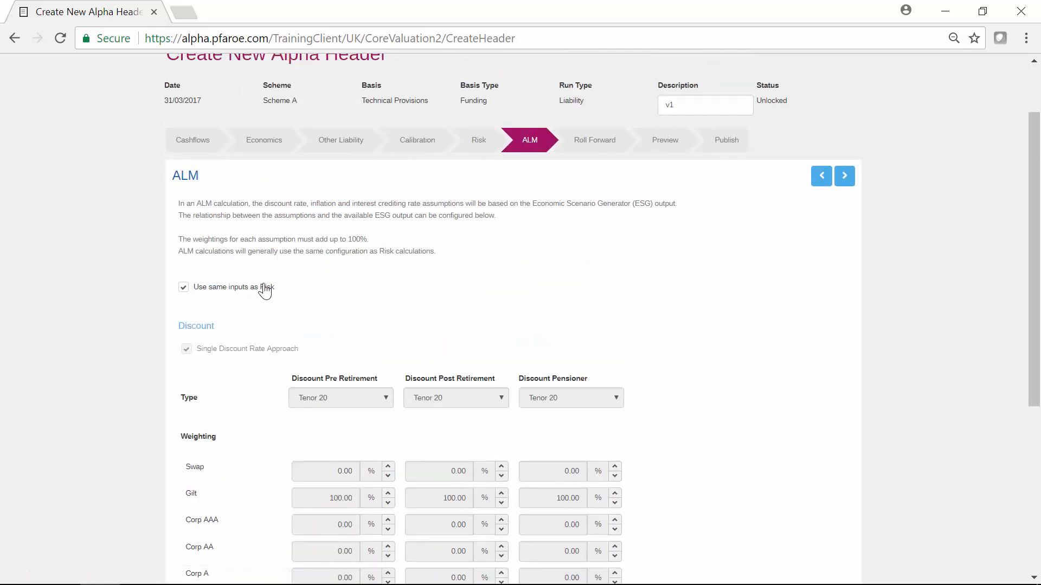
{"action": "left_click", "coordinate": [607, 147]}
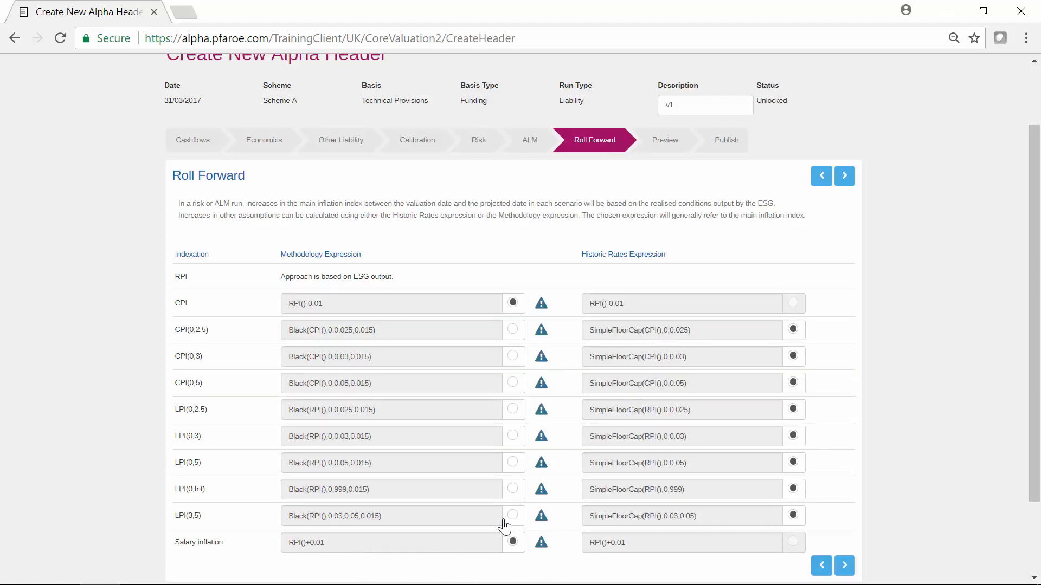
Step: Preview the header's annual cashflows and PV breakdown at 30/06/2017
{"action": "left_click", "coordinate": [665, 141]}
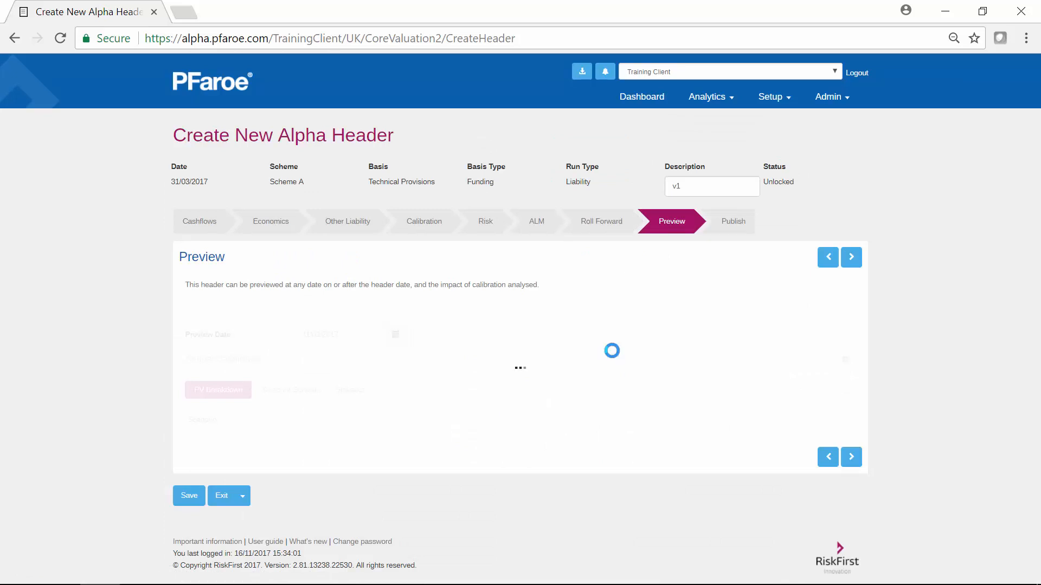
{"action": "scroll", "coordinate": [391, 331], "scroll_direction": "down", "scroll_amount": 3}
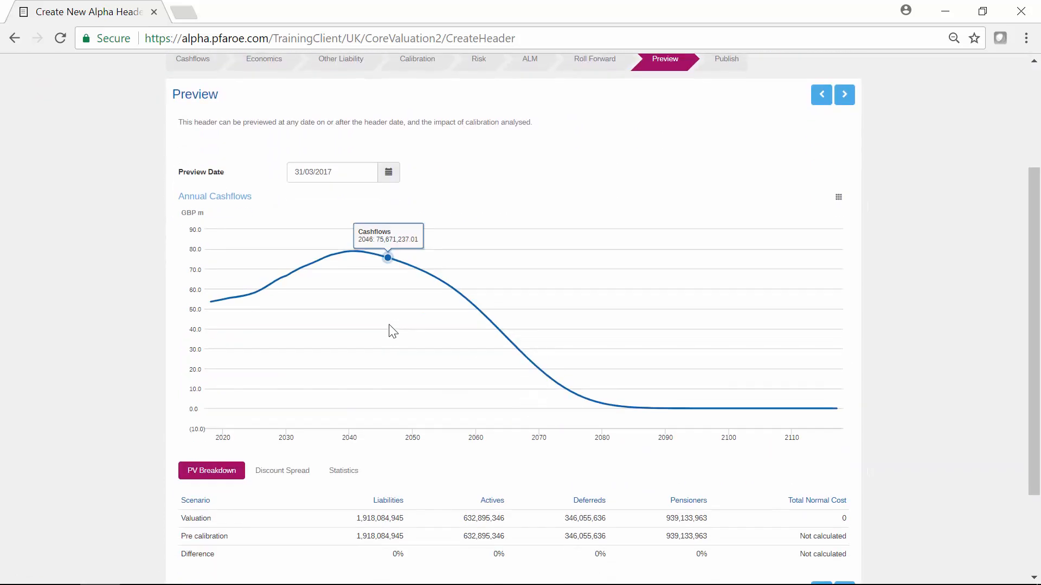
{"action": "left_click", "coordinate": [347, 171]}
{"action": "left_click", "coordinate": [388, 196]}
{"action": "left_click", "coordinate": [389, 196]}
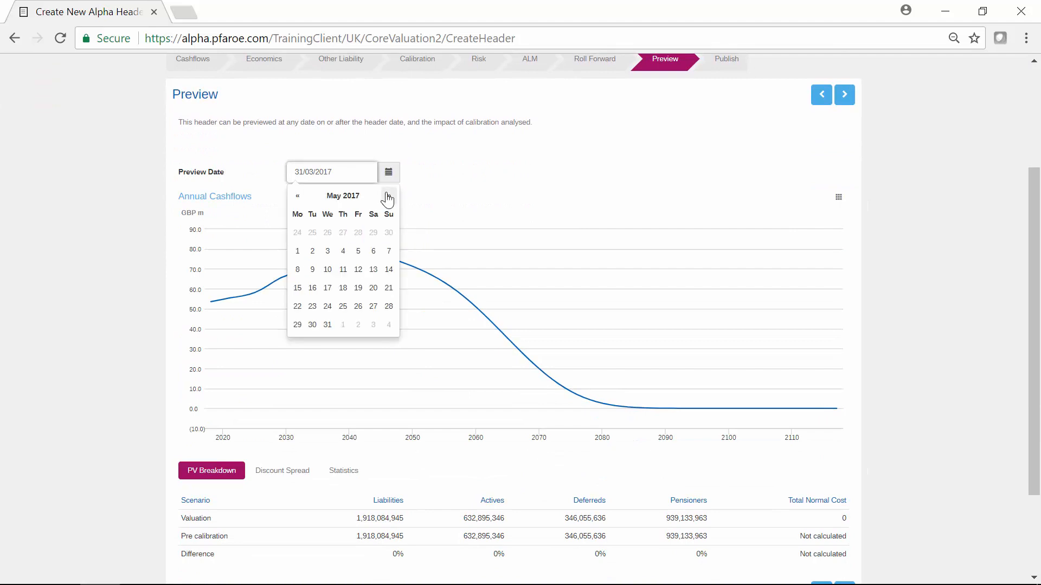
{"action": "left_click", "coordinate": [388, 196]}
{"action": "left_click", "coordinate": [358, 307]}
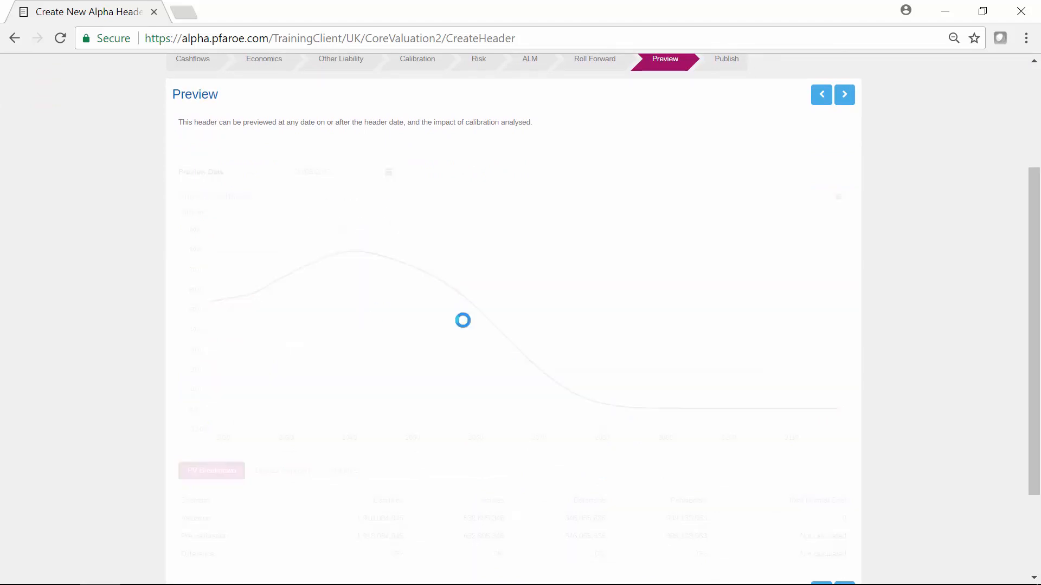
{"action": "scroll", "coordinate": [546, 315], "scroll_direction": "down", "scroll_amount": 2}
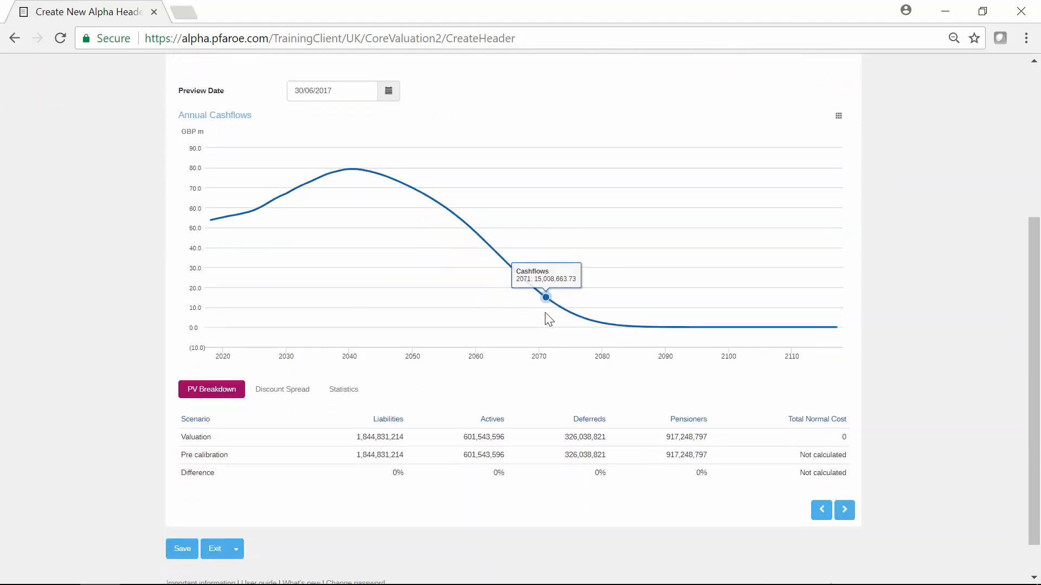
{"action": "scroll", "coordinate": [546, 317], "scroll_direction": "up", "scroll_amount": 4}
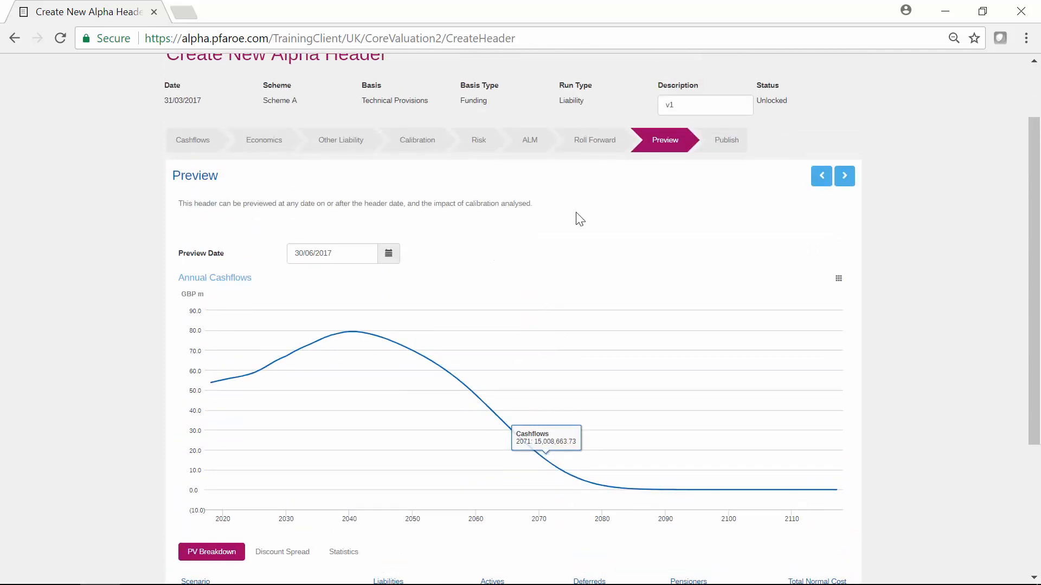
Step: Select the Valuation, Risk and ALM calculations for March 2017 in the monthly valuations to publish
{"action": "left_click", "coordinate": [732, 143]}
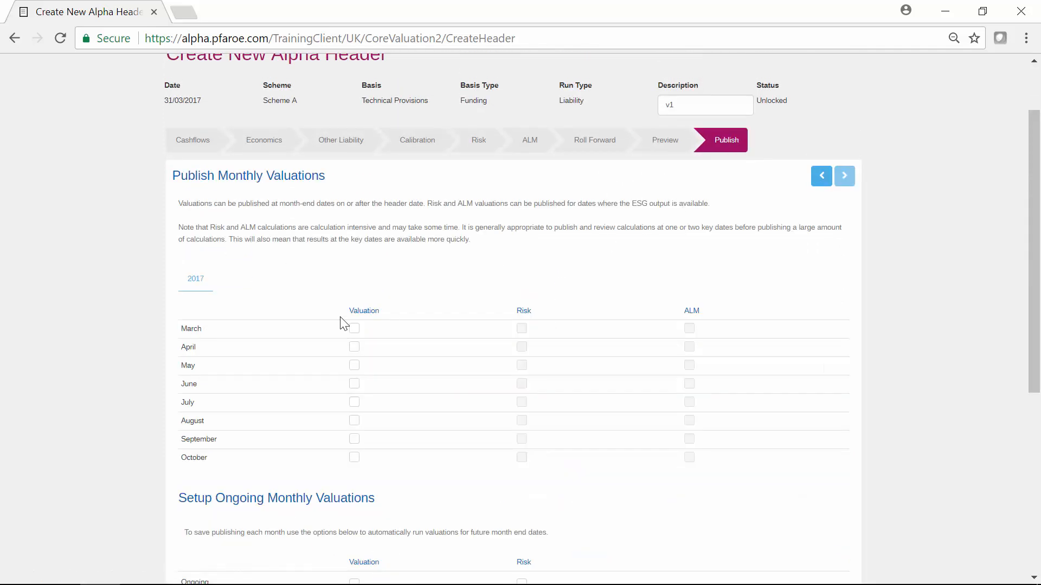
{"action": "left_click", "coordinate": [353, 331]}
{"action": "left_click", "coordinate": [522, 329]}
{"action": "left_click", "coordinate": [691, 330]}
Step: Look over the ongoing and daily valuation options, publish the header, and check its calculations in Tracking
{"action": "scroll", "coordinate": [740, 370], "scroll_direction": "down", "scroll_amount": 3}
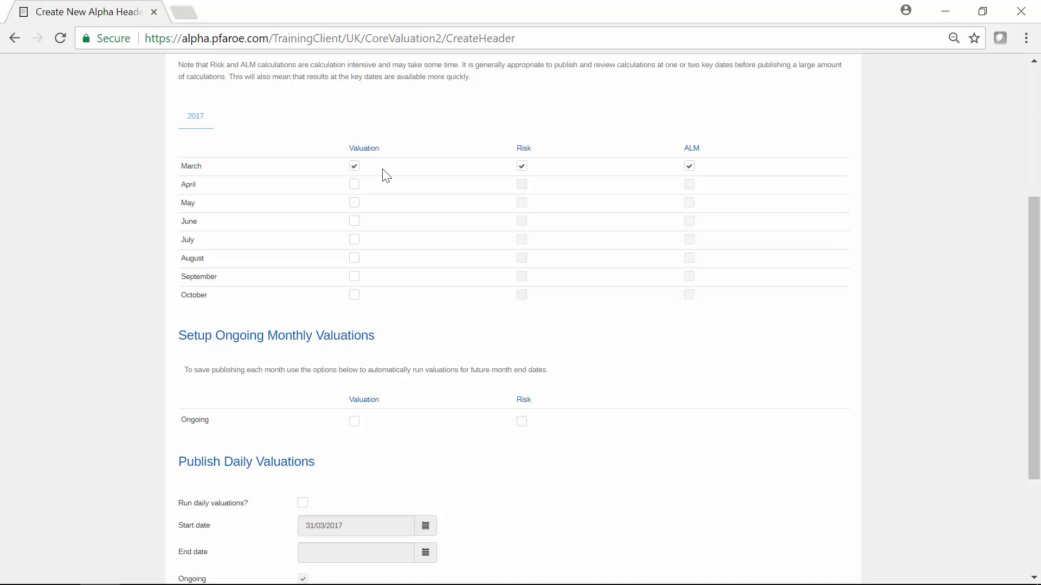
{"action": "scroll", "coordinate": [836, 448], "scroll_direction": "down", "scroll_amount": 3}
{"action": "scroll", "coordinate": [832, 448], "scroll_direction": "up", "scroll_amount": 5}
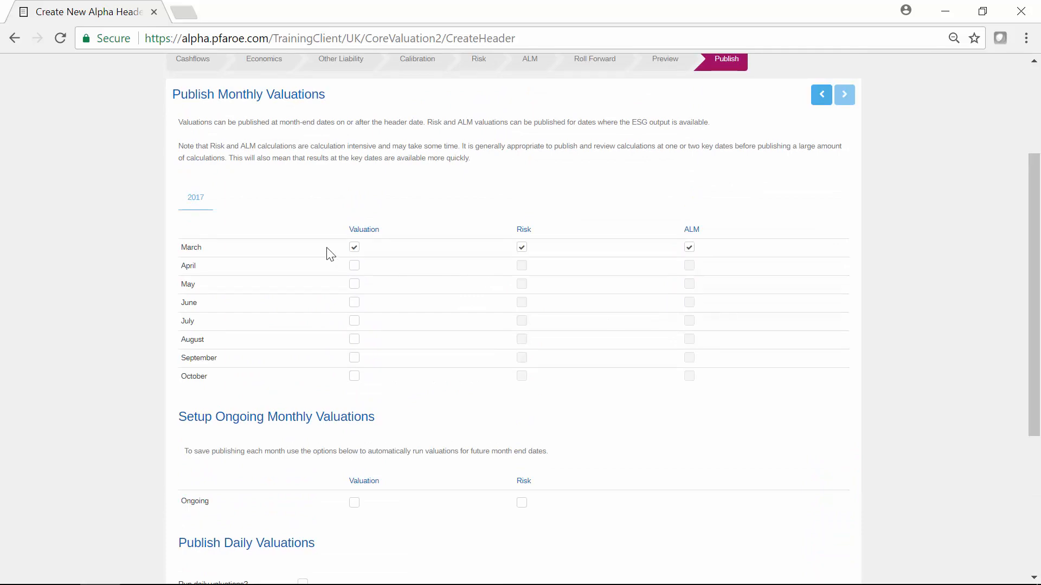
{"action": "scroll", "coordinate": [818, 335], "scroll_direction": "down", "scroll_amount": 3}
{"action": "left_click", "coordinate": [833, 445]}
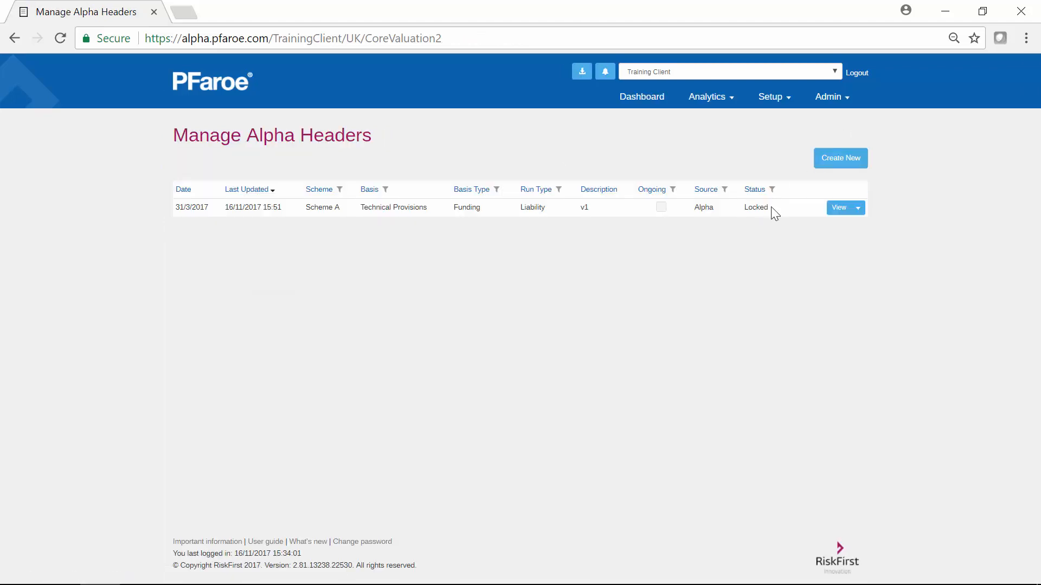
{"action": "left_click", "coordinate": [774, 97]}
{"action": "left_click", "coordinate": [734, 269]}
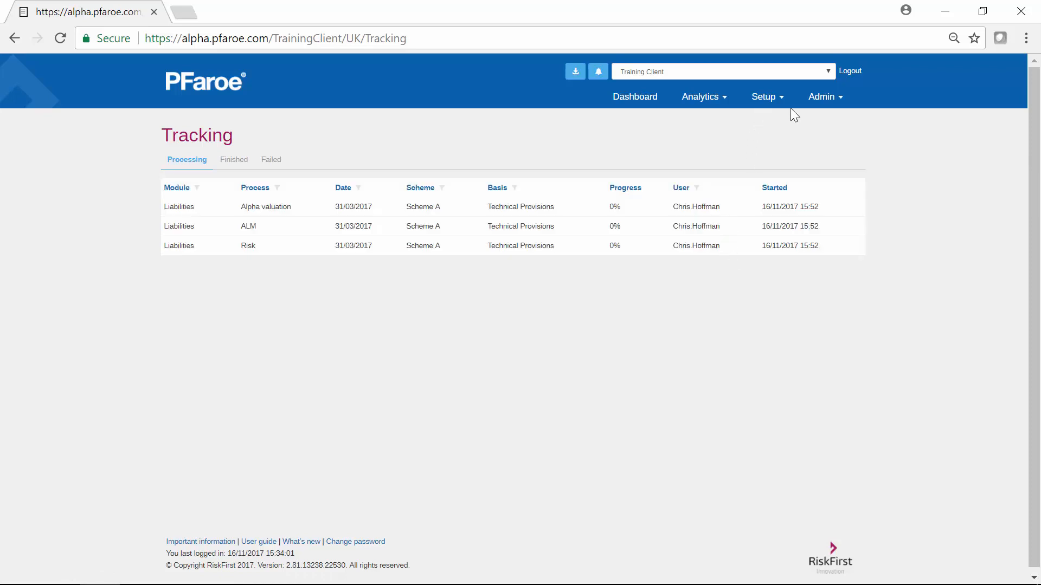
Step: Open Scheme A's payment schedule for single scheme editing
{"action": "left_click", "coordinate": [754, 98]}
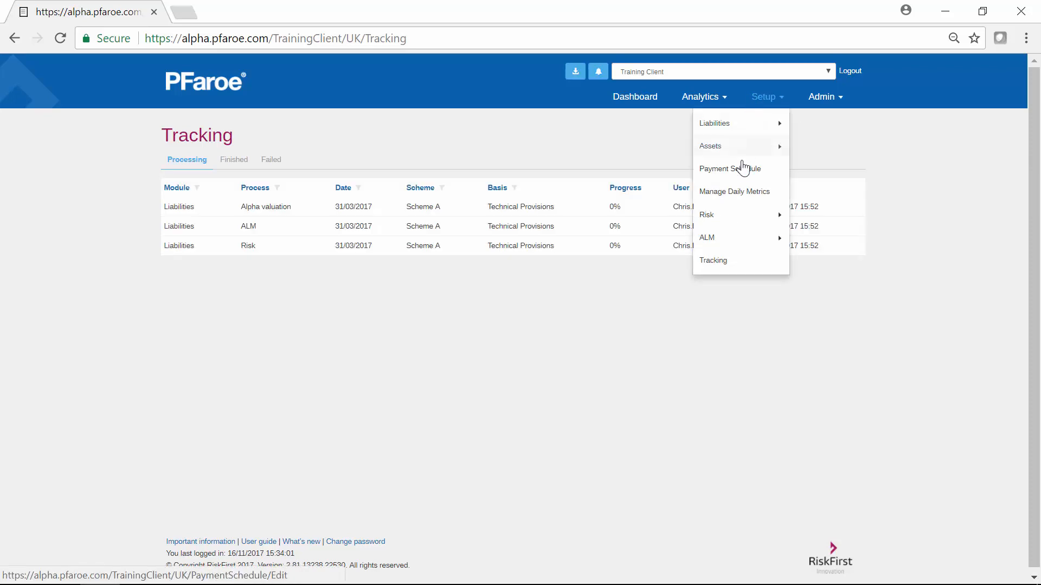
{"action": "left_click", "coordinate": [741, 169]}
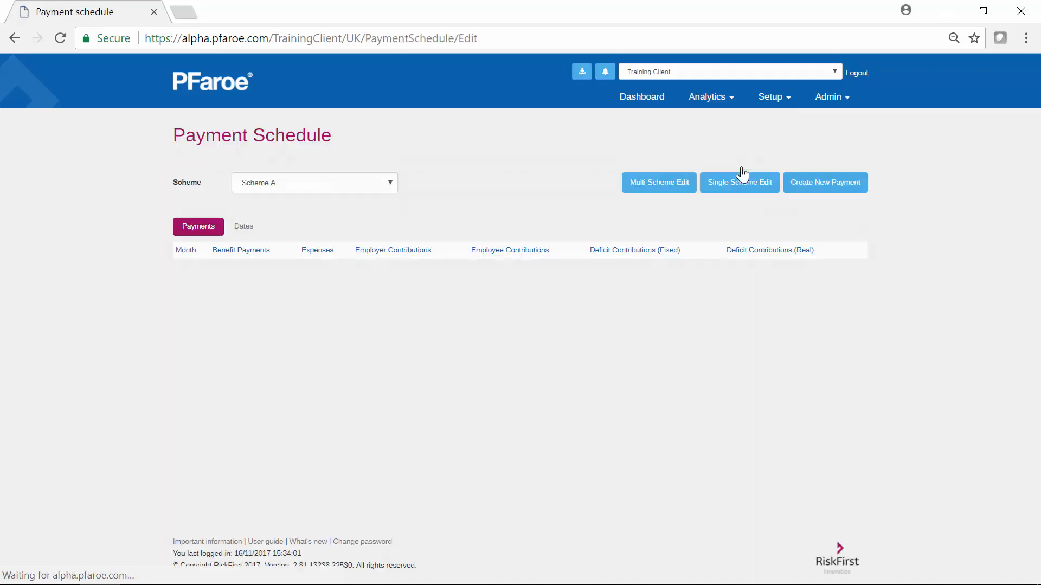
{"action": "left_click", "coordinate": [741, 179]}
Step: Set the payment day to 15 for Scheme A's benefit payments, expenses and employer contributions
{"action": "left_click", "coordinate": [499, 157]}
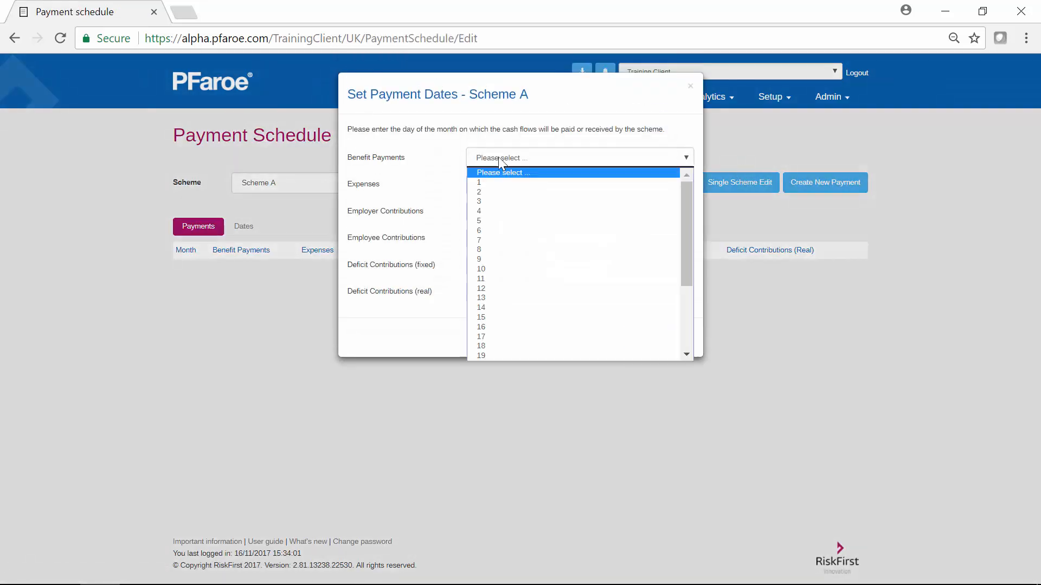
{"action": "left_click", "coordinate": [481, 318]}
{"action": "left_click", "coordinate": [499, 185]}
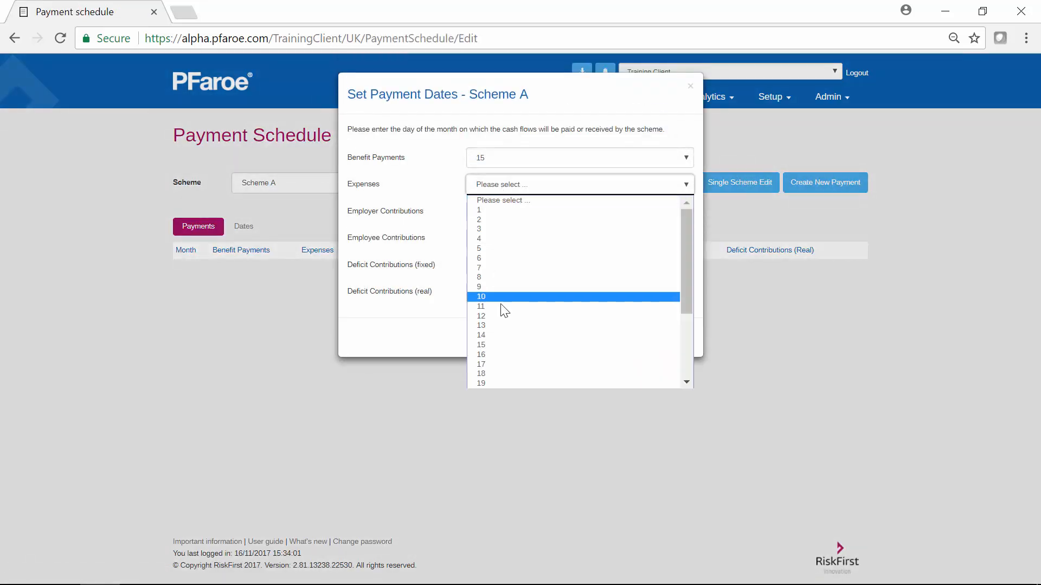
{"action": "left_click", "coordinate": [501, 345]}
{"action": "left_click", "coordinate": [499, 213]}
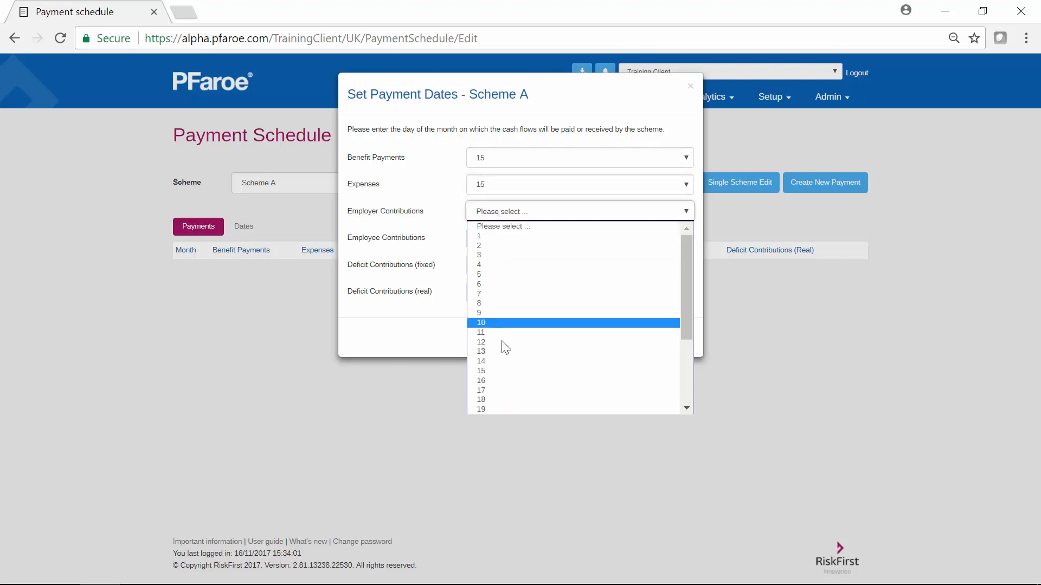
{"action": "left_click", "coordinate": [501, 372]}
Step: Set the payment day to 15 for employee contributions and both fixed and real deficit contributions, and confirm the payment dates
{"action": "left_click", "coordinate": [503, 244]}
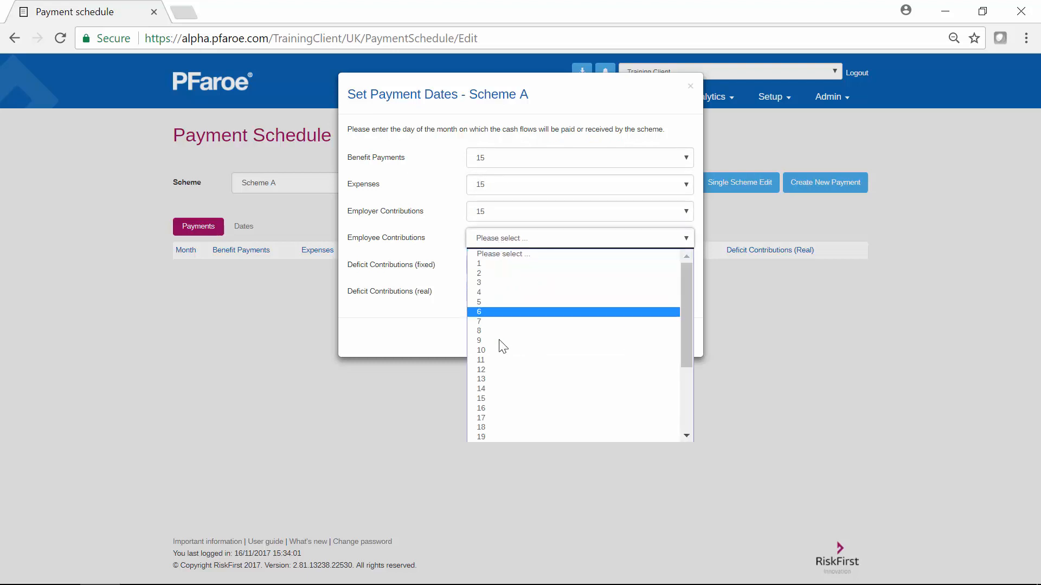
{"action": "left_click", "coordinate": [494, 402]}
{"action": "left_click", "coordinate": [489, 274]}
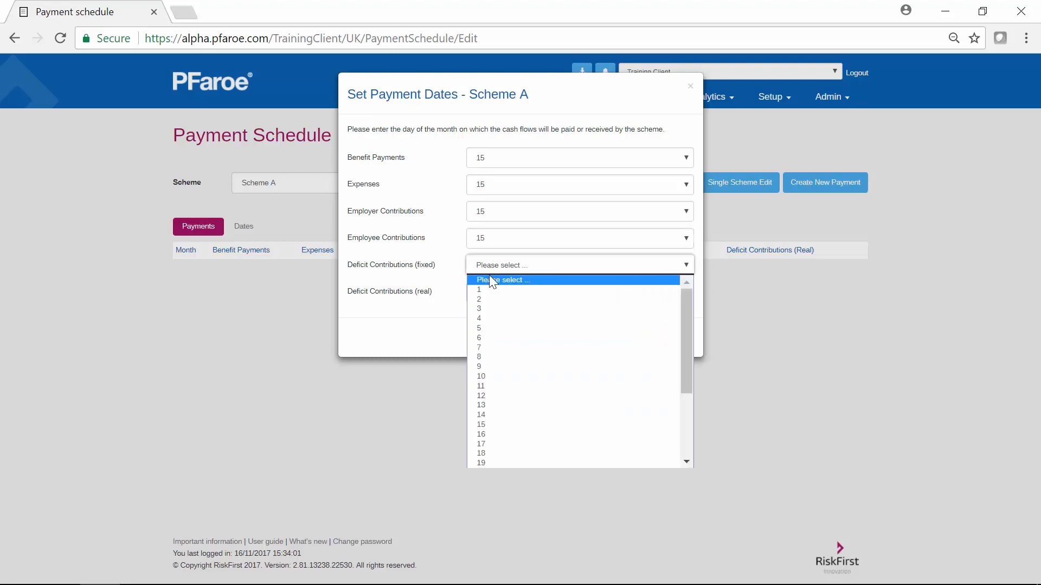
{"action": "left_click", "coordinate": [486, 424]}
{"action": "left_click", "coordinate": [492, 295]}
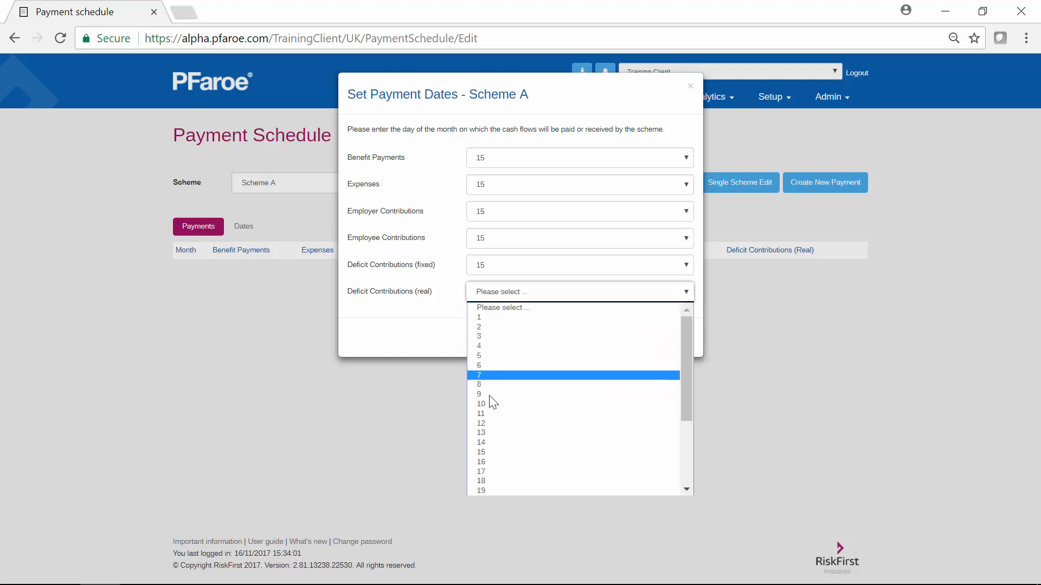
{"action": "left_click", "coordinate": [486, 453]}
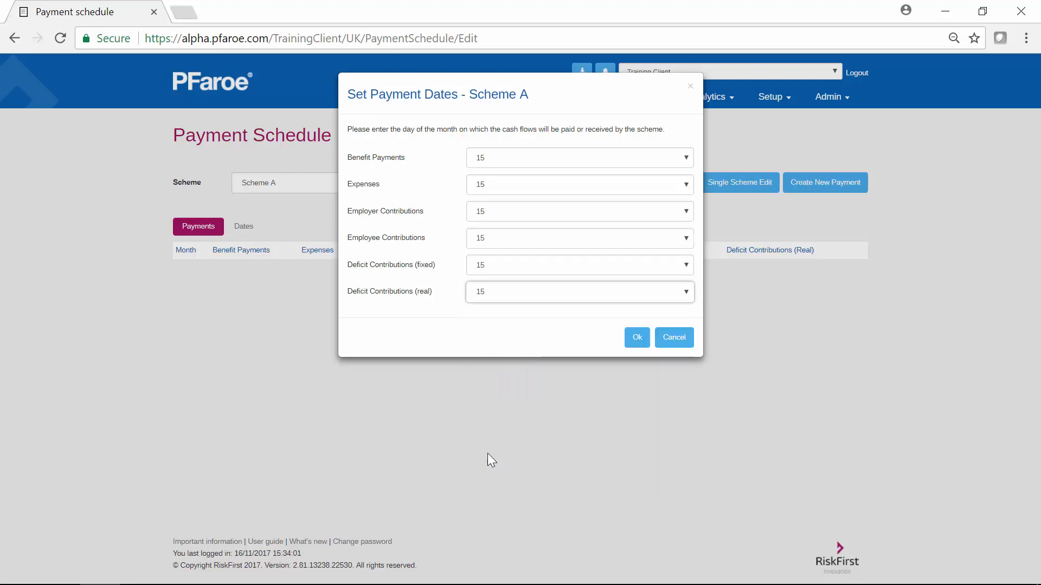
{"action": "left_click", "coordinate": [635, 337]}
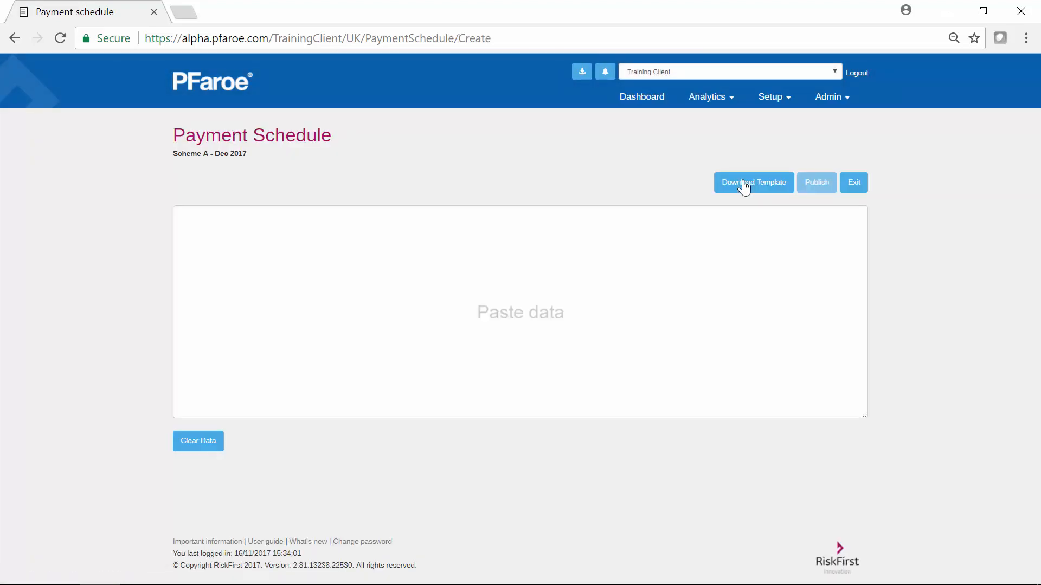
Step: Begin downloading Scheme A's payment schedule template and set its payments to start from 01/04/2017
{"action": "left_click", "coordinate": [743, 184]}
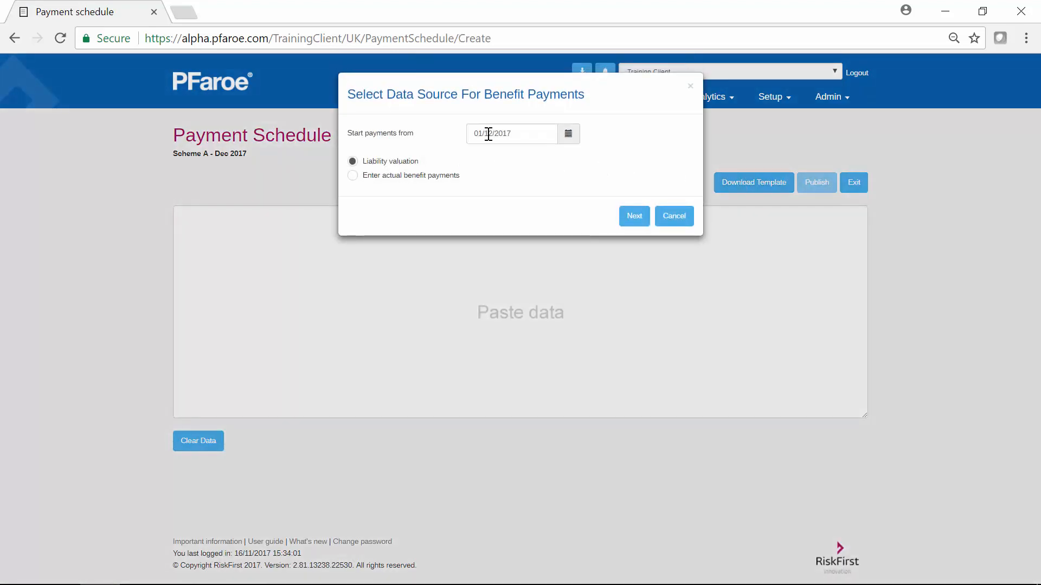
{"action": "left_click", "coordinate": [488, 134]}
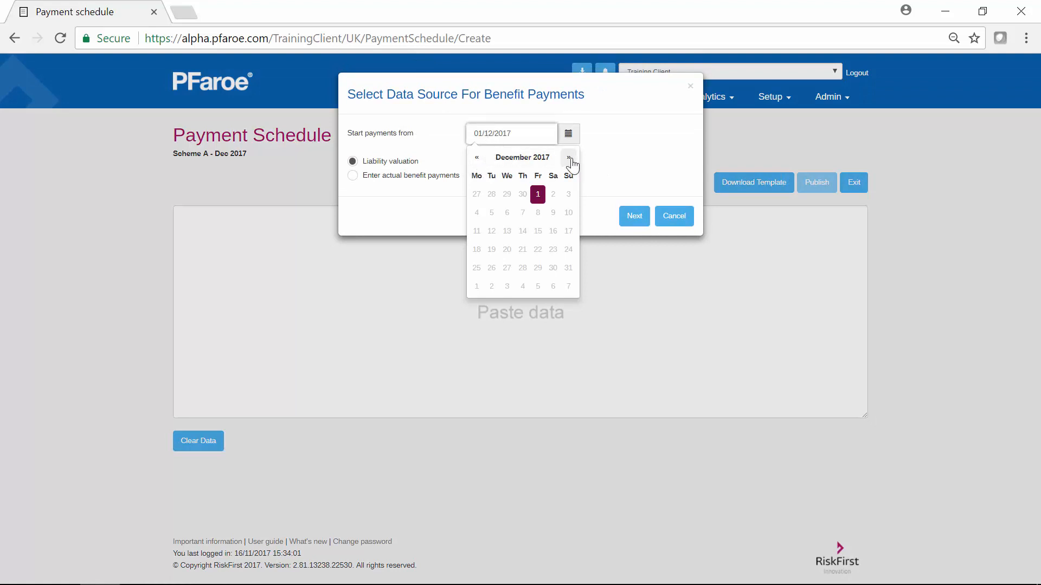
{"action": "left_click", "coordinate": [477, 159]}
{"action": "left_click", "coordinate": [478, 158]}
{"action": "left_click", "coordinate": [477, 158]}
{"action": "left_click", "coordinate": [477, 159]}
{"action": "left_click", "coordinate": [478, 159]}
{"action": "left_click", "coordinate": [477, 159]}
{"action": "left_click", "coordinate": [477, 159]}
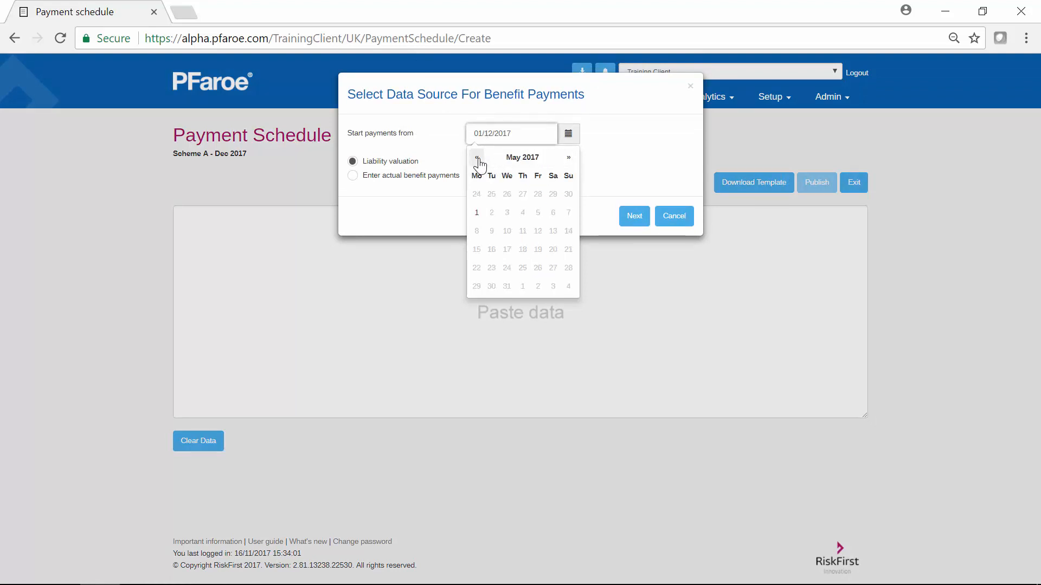
{"action": "left_click", "coordinate": [477, 158]}
{"action": "left_click", "coordinate": [477, 159]}
{"action": "left_click", "coordinate": [569, 158]}
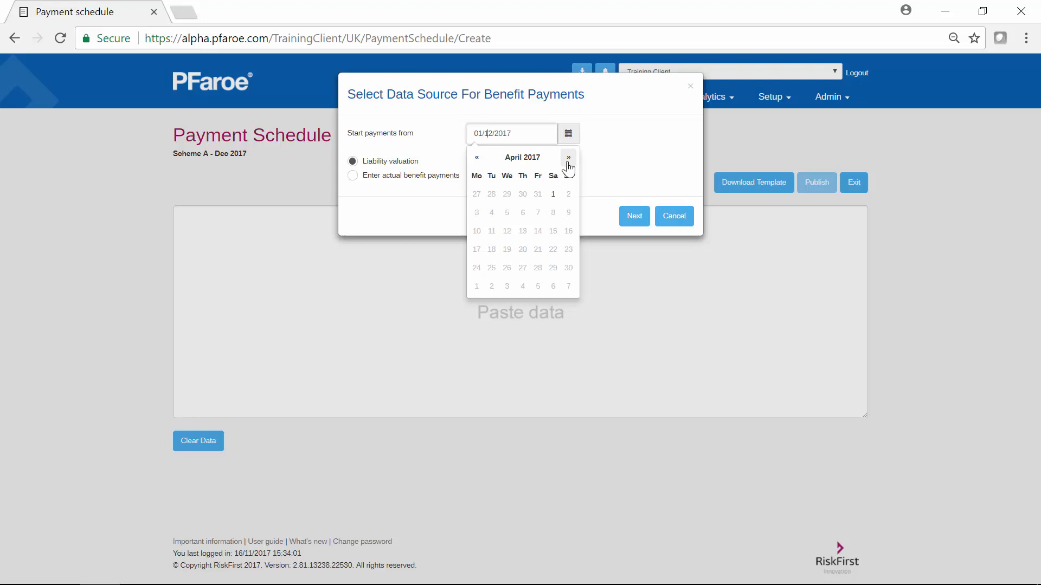
{"action": "left_click", "coordinate": [552, 195]}
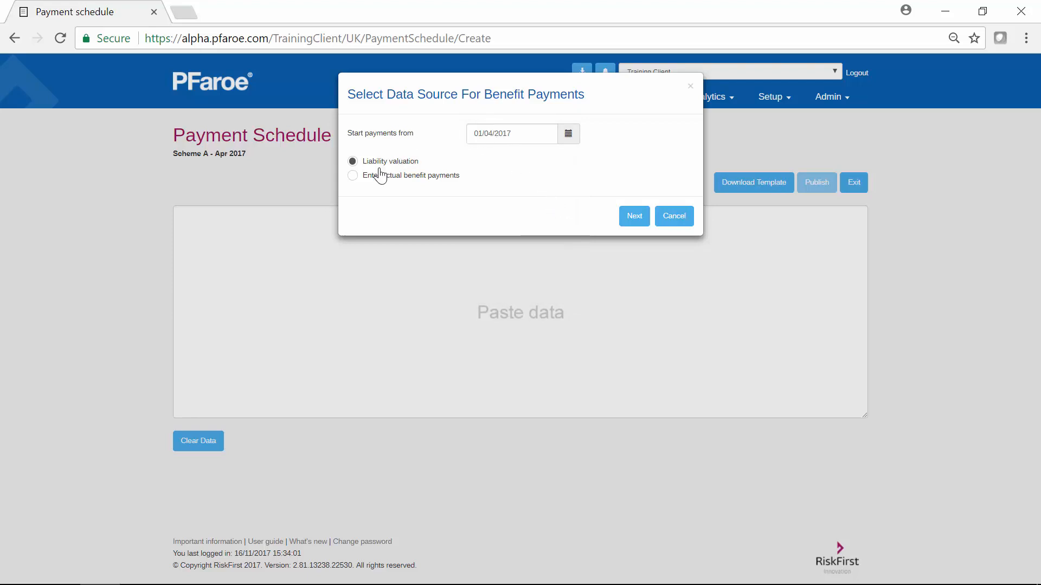
Step: Source the benefit payments from the 31/03/2017 Technical Provisions liability valuation and download the template
{"action": "left_click", "coordinate": [634, 216]}
{"action": "left_click", "coordinate": [492, 140]}
{"action": "left_click", "coordinate": [492, 148]}
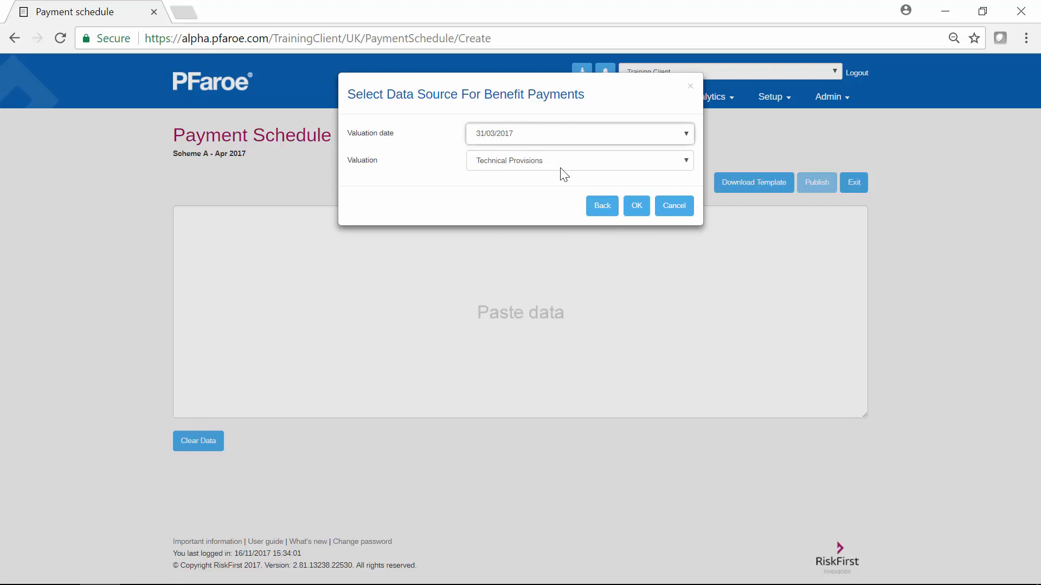
{"action": "left_click", "coordinate": [637, 209]}
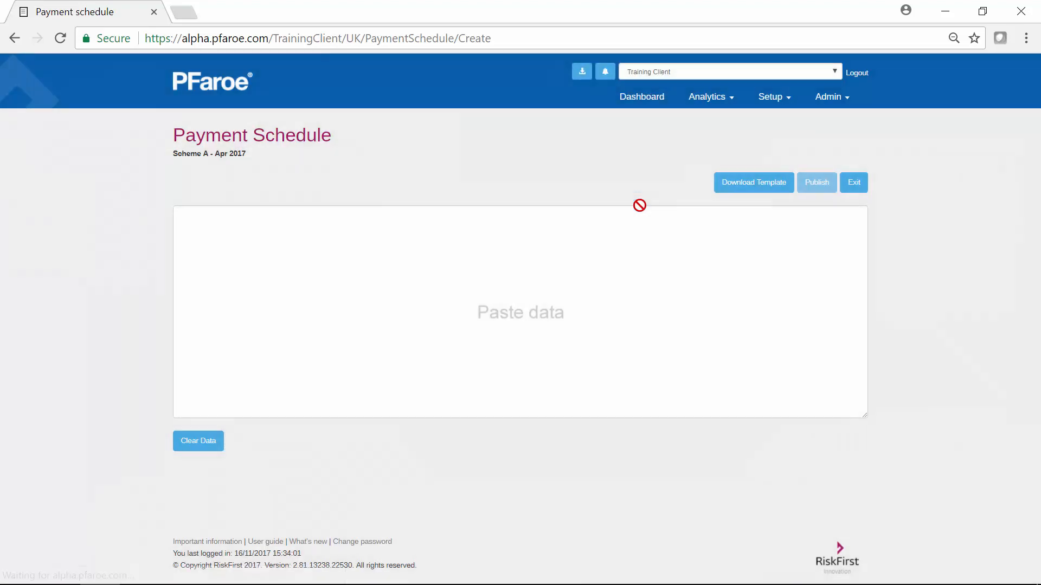
Step: Open the downloaded payment schedule template in Excel and maximize its window
{"action": "left_click", "coordinate": [168, 566]}
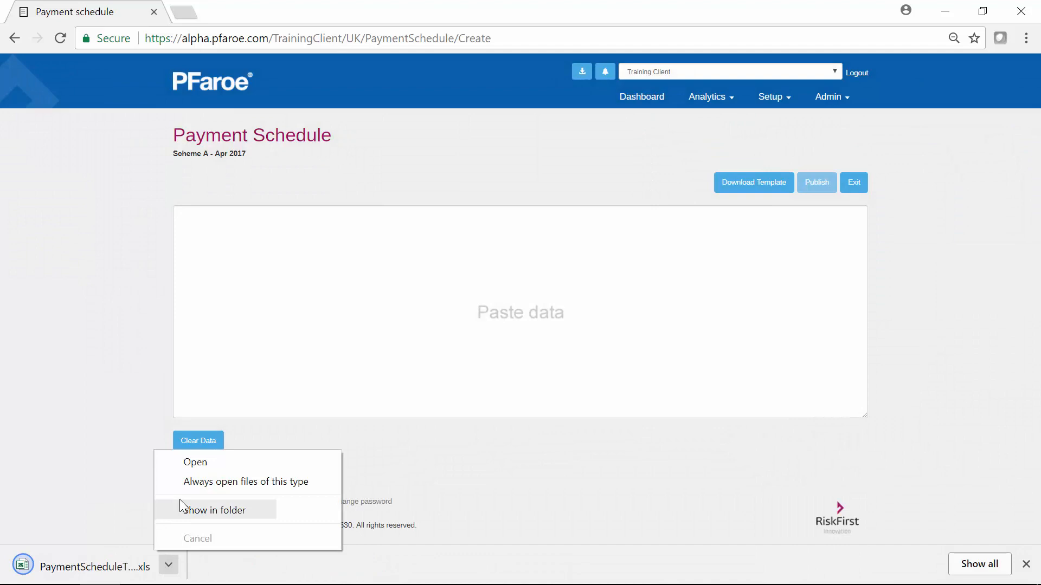
{"action": "left_click", "coordinate": [196, 462]}
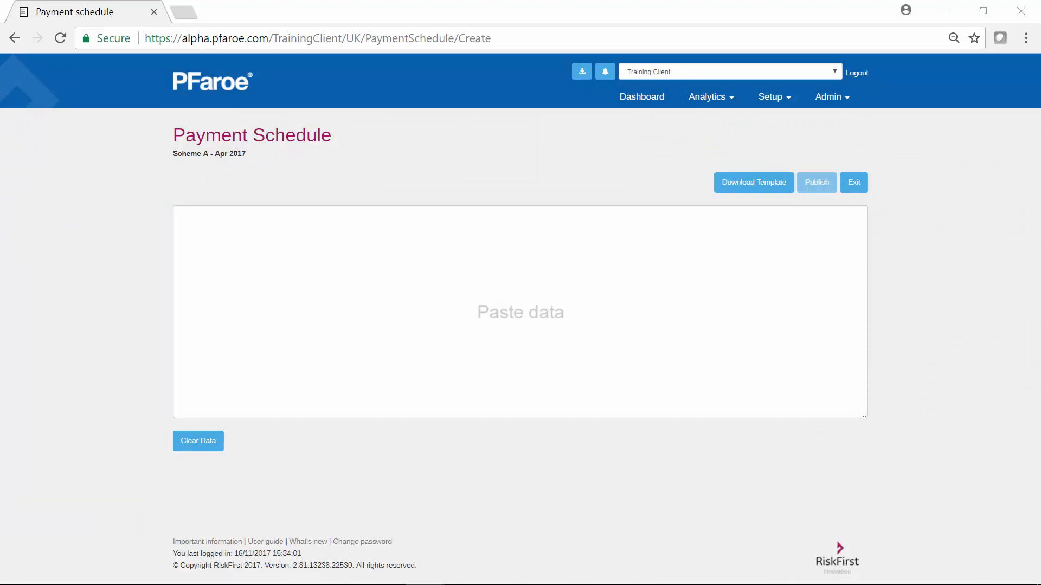
{"action": "left_click_drag", "start_coordinate": [1040, 60], "coordinate": [474, 45]}
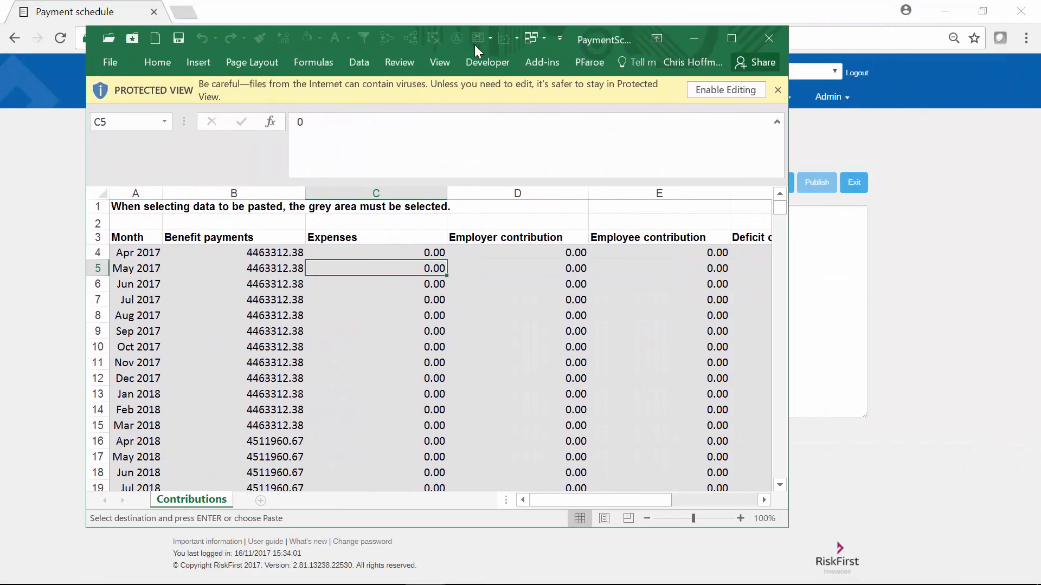
{"action": "left_click", "coordinate": [726, 32]}
Step: Copy the whole grey data area of the Contributions sheet, from the April 2017 row through the last month and all seven columns
{"action": "left_click", "coordinate": [50, 209]}
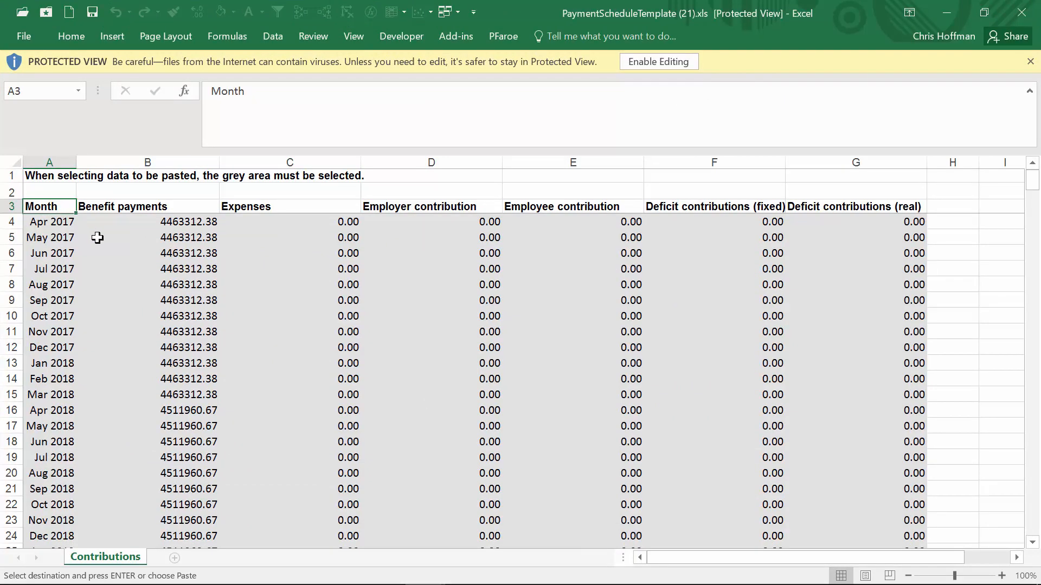
{"action": "left_click", "coordinate": [59, 222]}
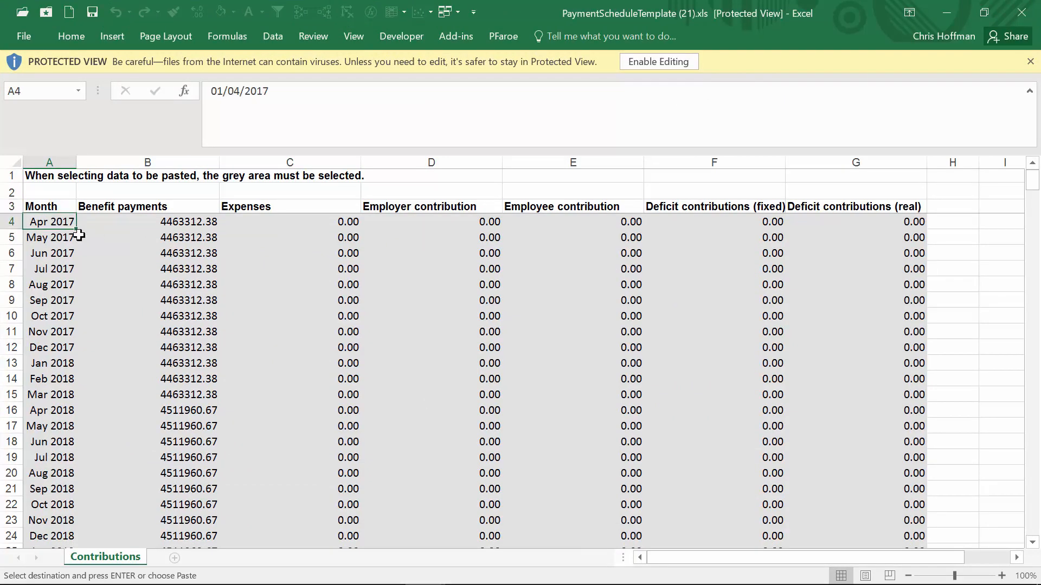
{"action": "key", "text": "shift+Right"}
{"action": "key", "text": "ctrl+shift+Right"}
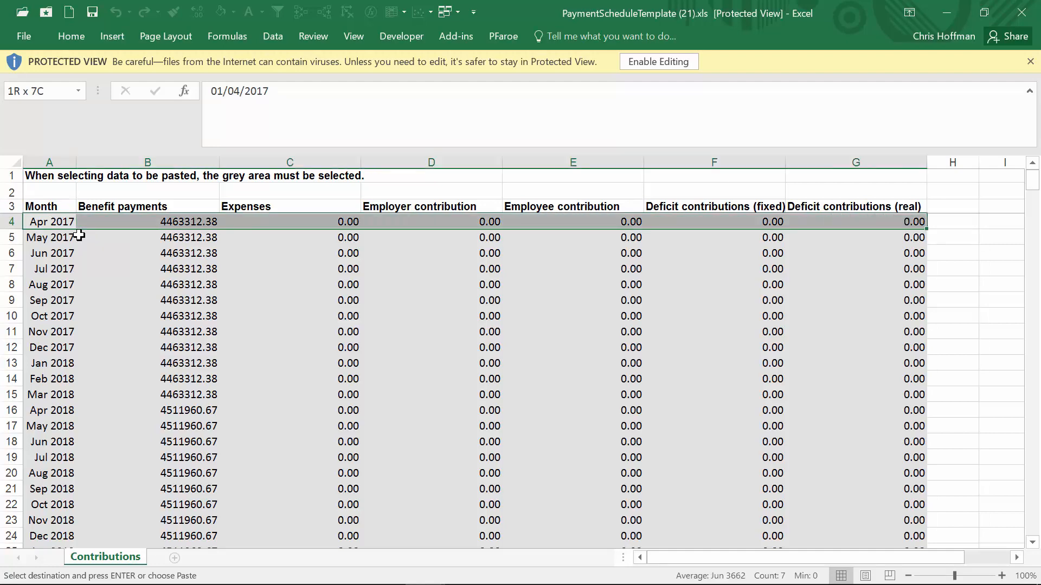
{"action": "key", "text": "ctrl+shift+Down"}
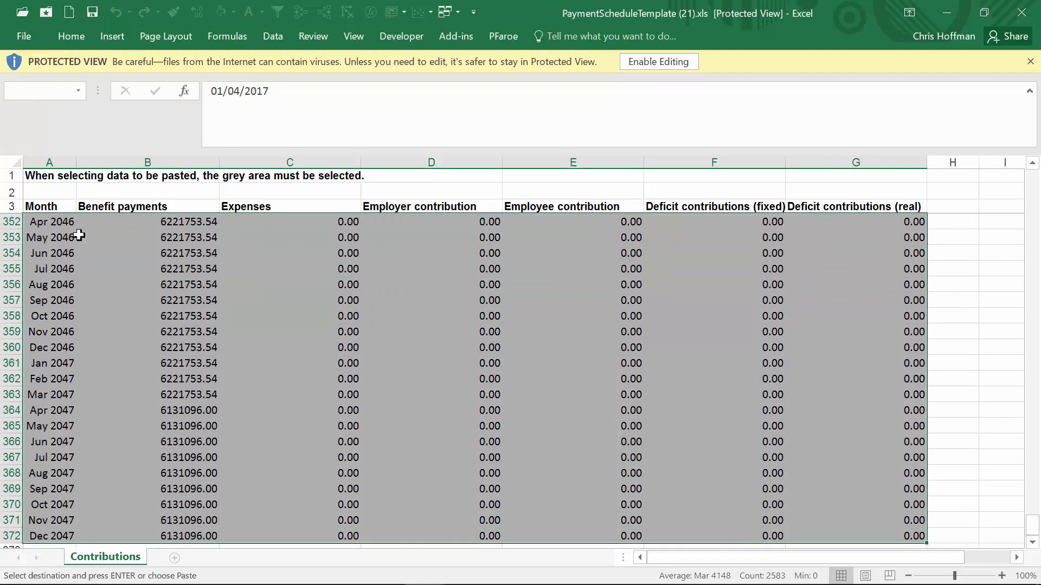
{"action": "key", "text": "ctrl+c"}
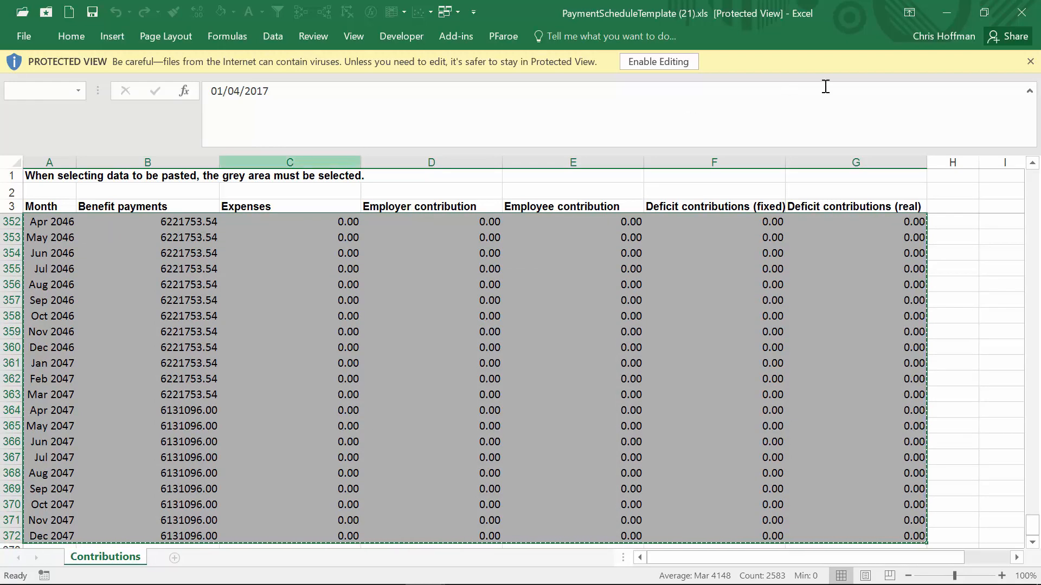
Step: Switch back to PFaroe, paste the copied data into Scheme A's payment schedule, and publish it
{"action": "left_click", "coordinate": [945, 3]}
{"action": "right_click", "coordinate": [330, 232]}
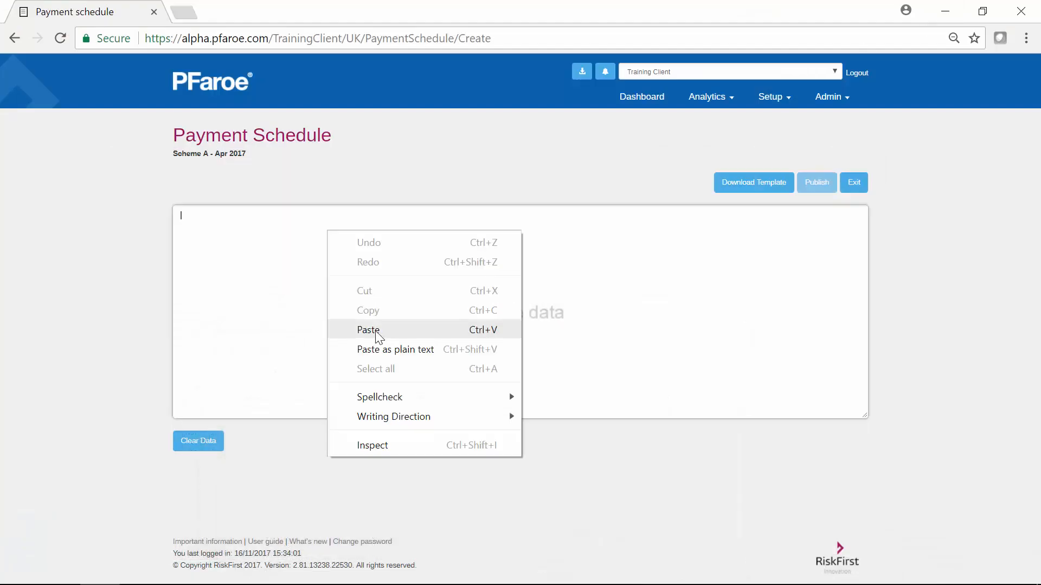
{"action": "left_click", "coordinate": [375, 330]}
{"action": "left_click", "coordinate": [815, 182]}
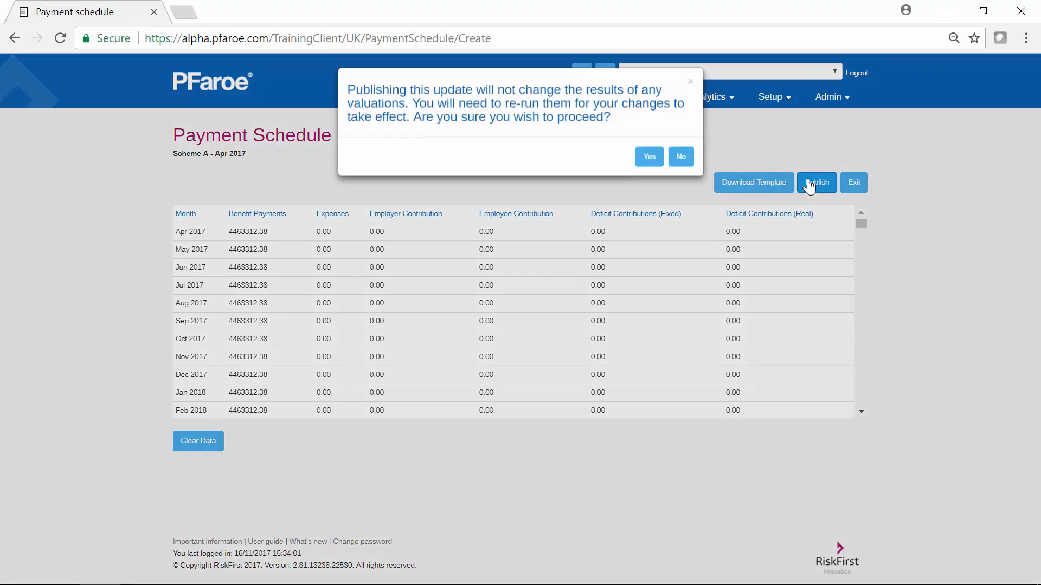
{"action": "left_click", "coordinate": [650, 162]}
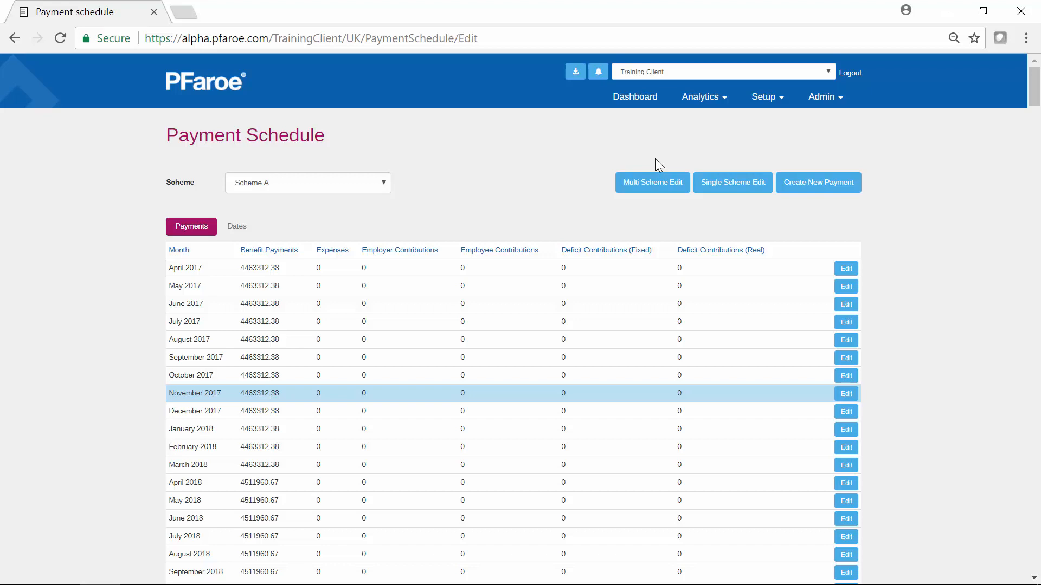
Step: View the editable payment fields for June 2017 and close them without making changes
{"action": "left_click", "coordinate": [847, 306]}
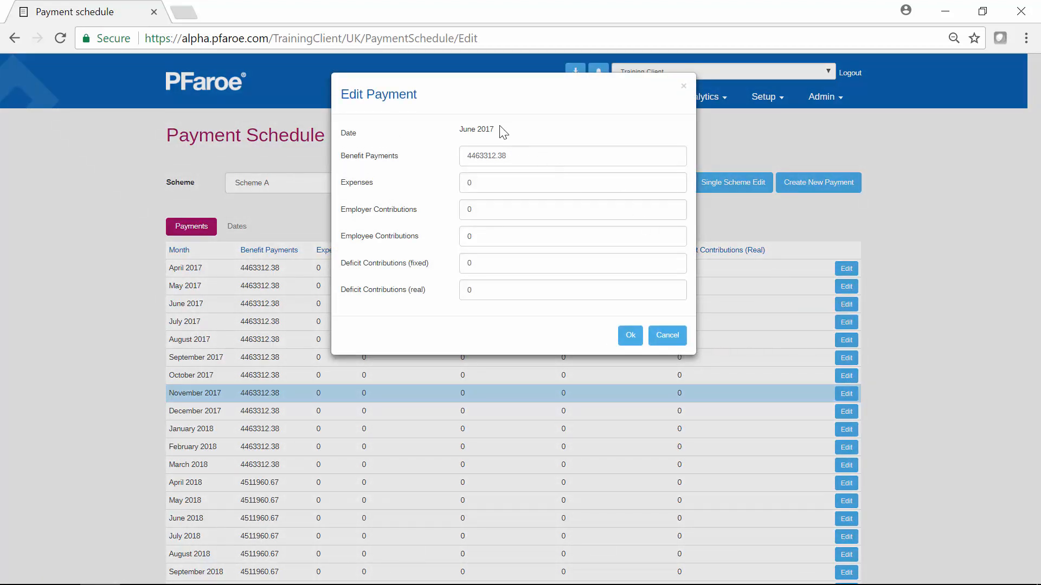
{"action": "left_click", "coordinate": [667, 338]}
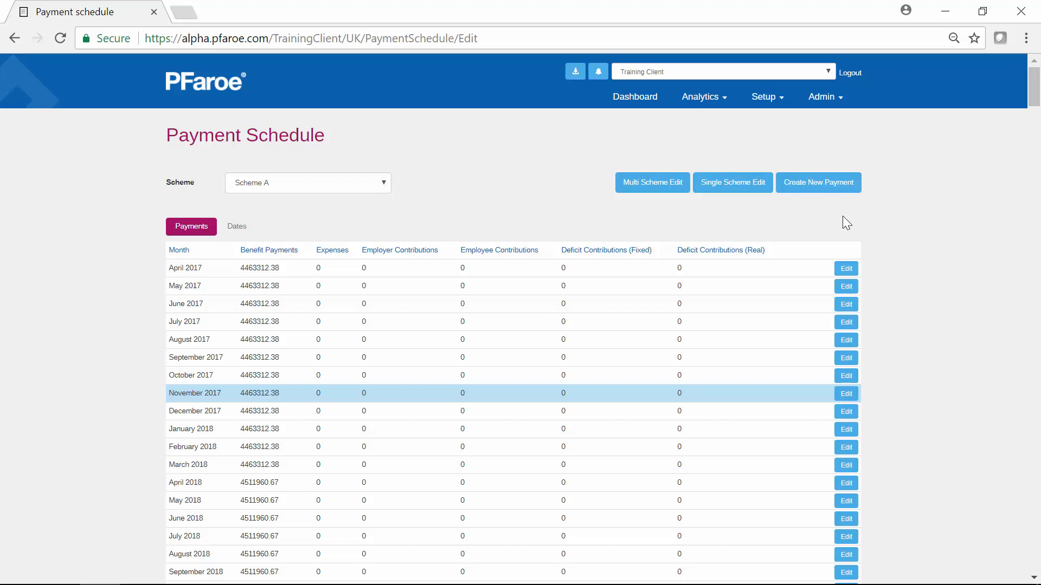
Step: Open the publishing stage of Scheme A's locked Technical Provisions Alpha header dated 31/3/2017
{"action": "left_click", "coordinate": [768, 95]}
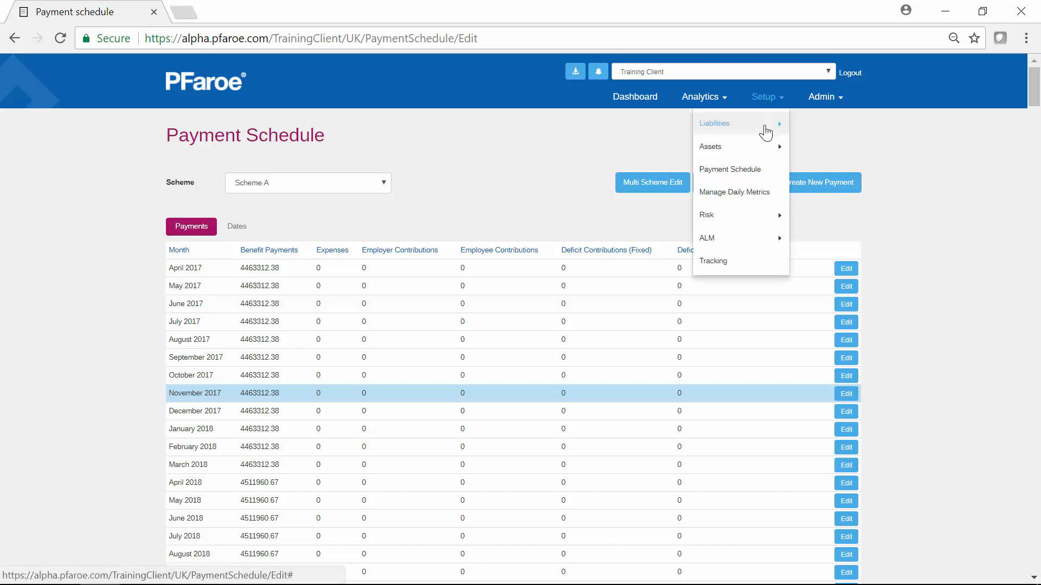
{"action": "mouse_move", "coordinate": [765, 125]}
{"action": "left_click", "coordinate": [821, 127]}
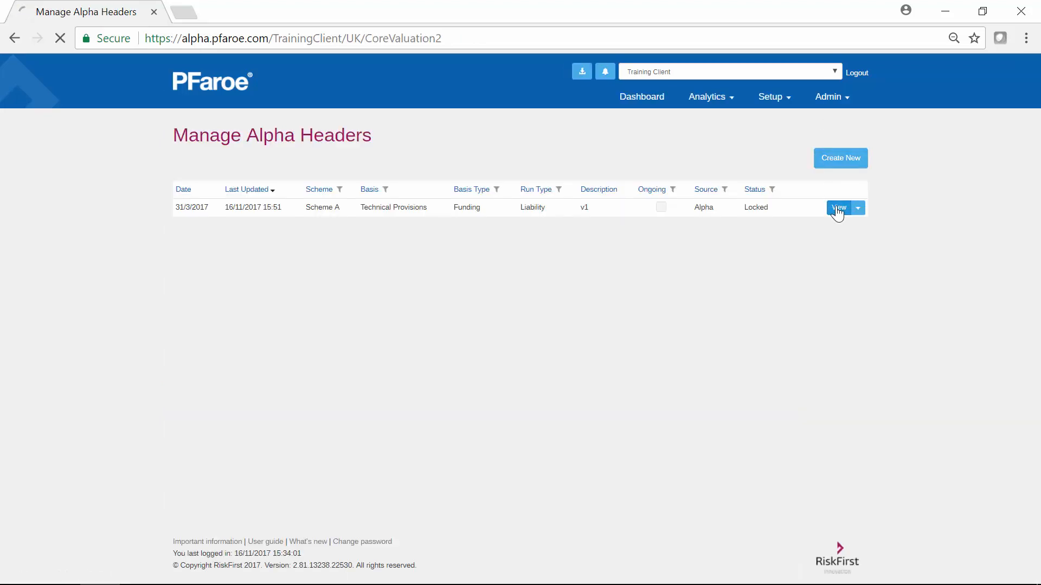
{"action": "left_click", "coordinate": [838, 208]}
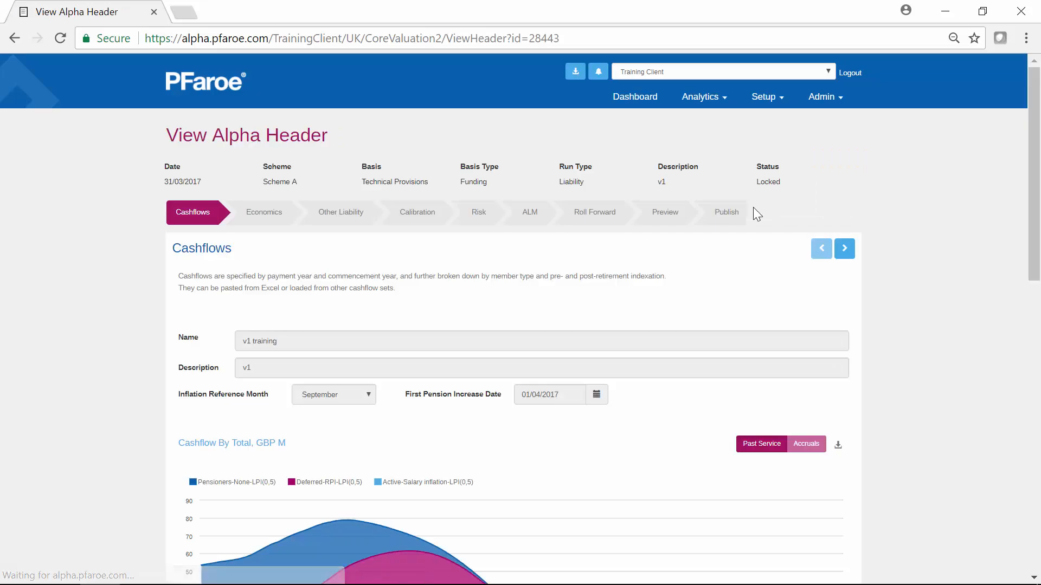
{"action": "left_click", "coordinate": [726, 212]}
Step: Select monthly valuations for April to October 2017, including Risk and ALM for October
{"action": "scroll", "coordinate": [397, 235], "scroll_direction": "down", "scroll_amount": 3}
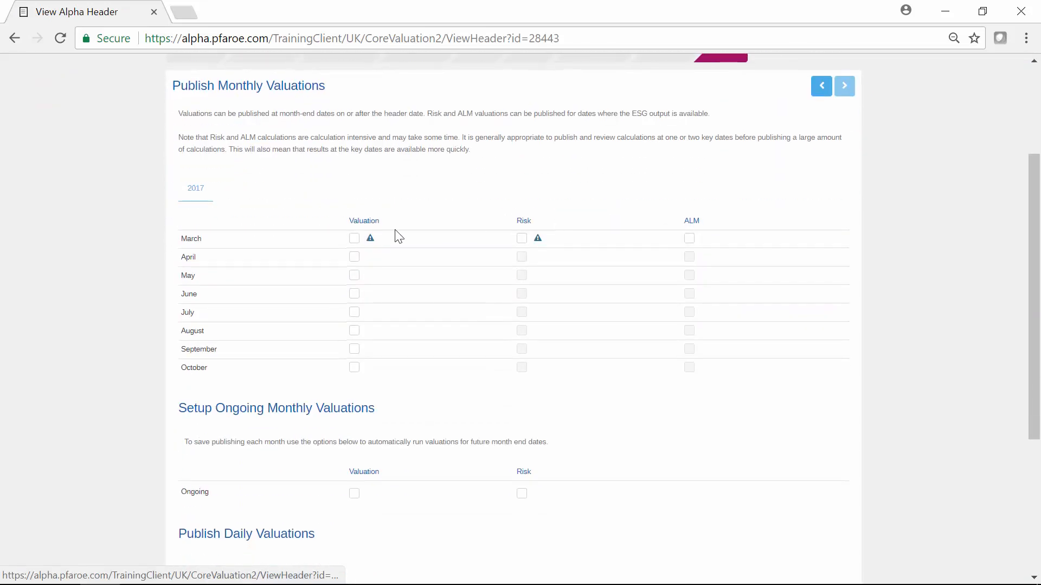
{"action": "left_click", "coordinate": [353, 275]}
{"action": "left_click", "coordinate": [354, 257]}
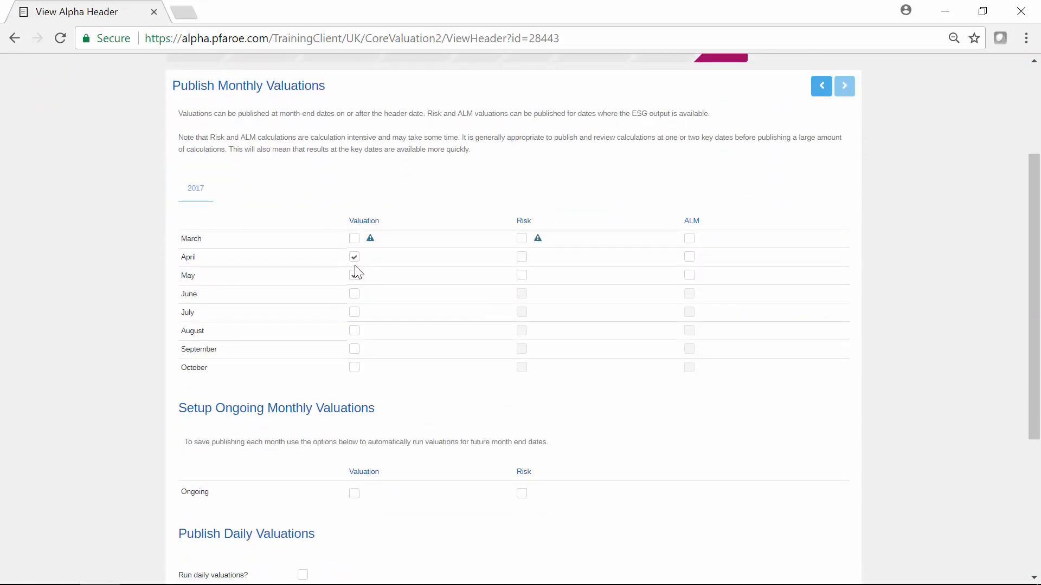
{"action": "left_click", "coordinate": [354, 294]}
{"action": "left_click", "coordinate": [353, 312]}
{"action": "left_click", "coordinate": [354, 331]}
{"action": "left_click", "coordinate": [354, 349]}
{"action": "left_click", "coordinate": [354, 368]}
{"action": "left_click", "coordinate": [688, 370]}
Step: Enable ongoing monthly Valuation and Risk runs plus ongoing daily valuations from 31/03/2017, and publish the selections
{"action": "scroll", "coordinate": [530, 389], "scroll_direction": "down", "scroll_amount": 2}
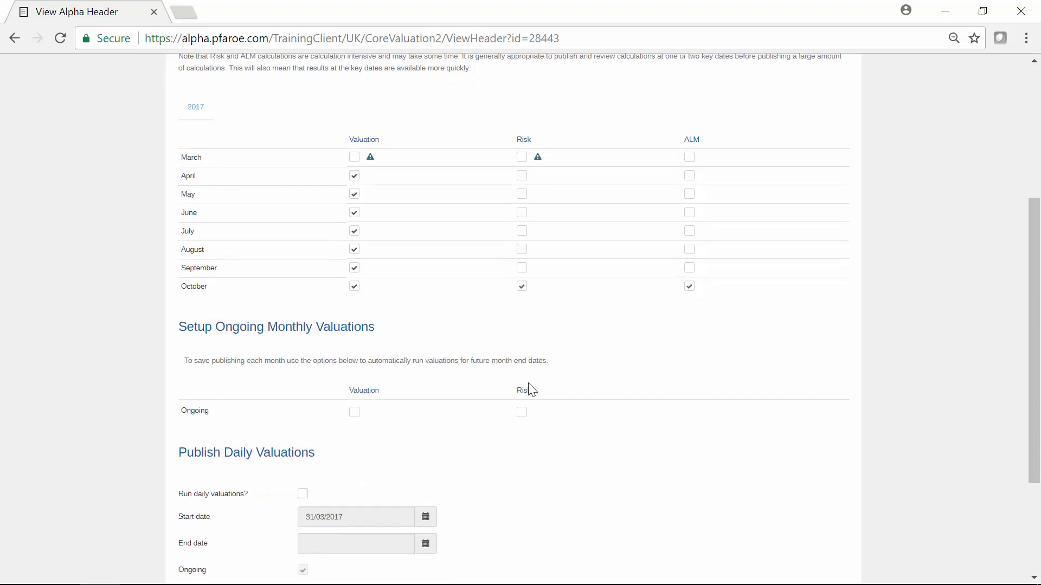
{"action": "left_click", "coordinate": [354, 414]}
{"action": "scroll", "coordinate": [553, 418], "scroll_direction": "down", "scroll_amount": 2}
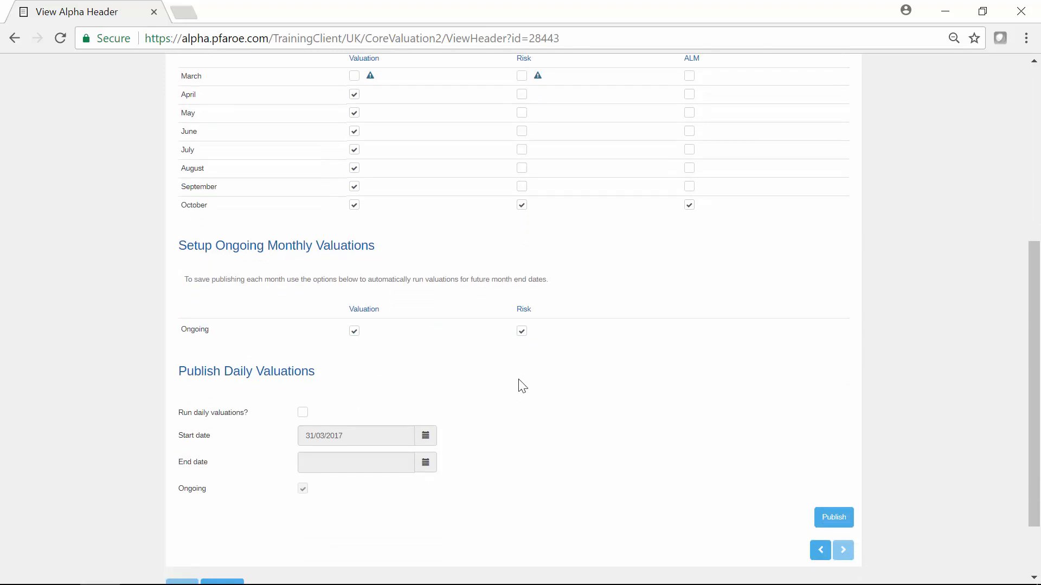
{"action": "left_click", "coordinate": [302, 413]}
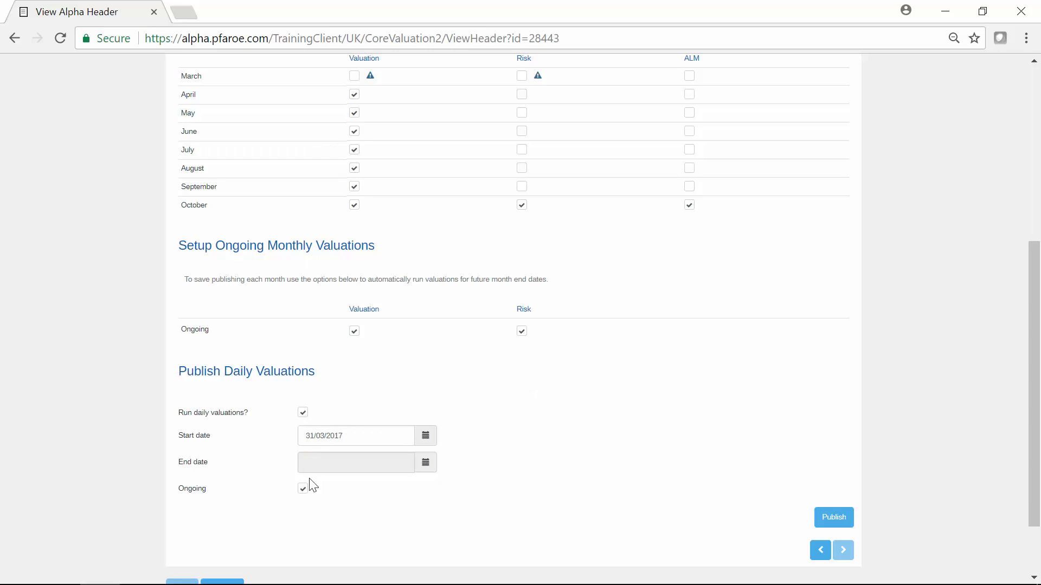
{"action": "left_click", "coordinate": [826, 523]}
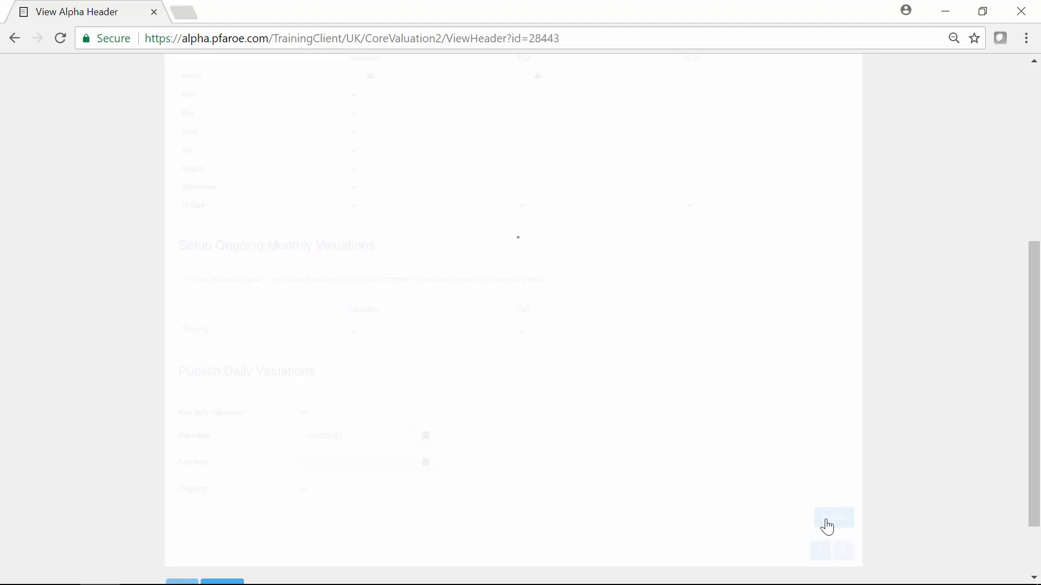
Step: Go to the asset fund allocations and start creating a new allocation
{"action": "left_click", "coordinate": [762, 98]}
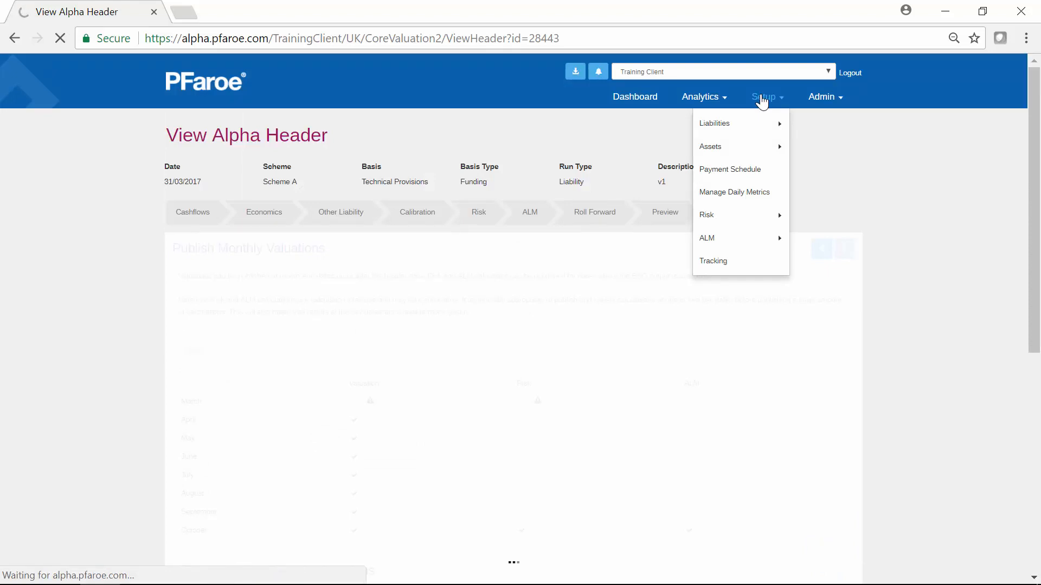
{"action": "mouse_move", "coordinate": [757, 147]}
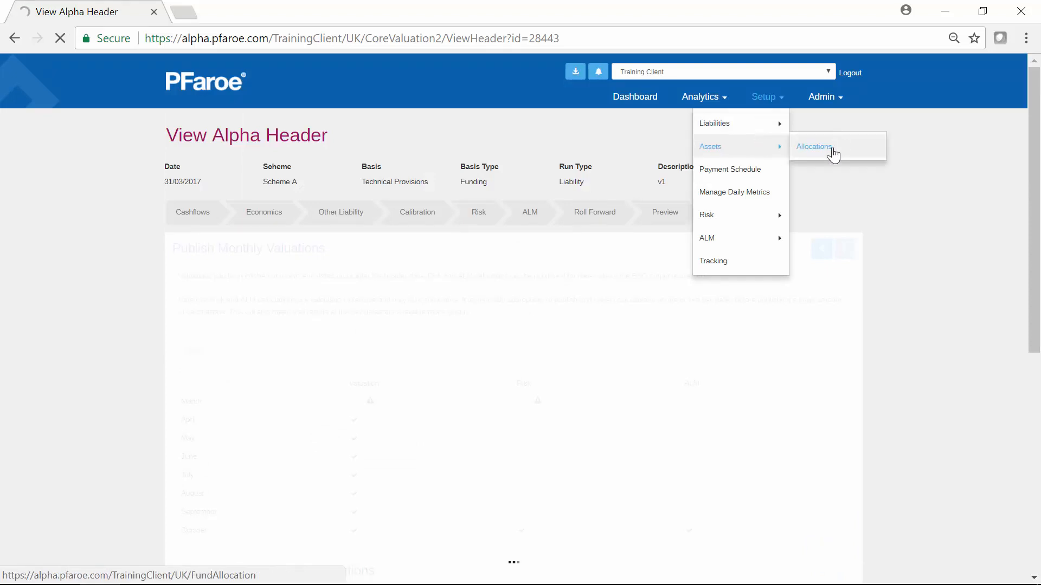
{"action": "left_click", "coordinate": [832, 154]}
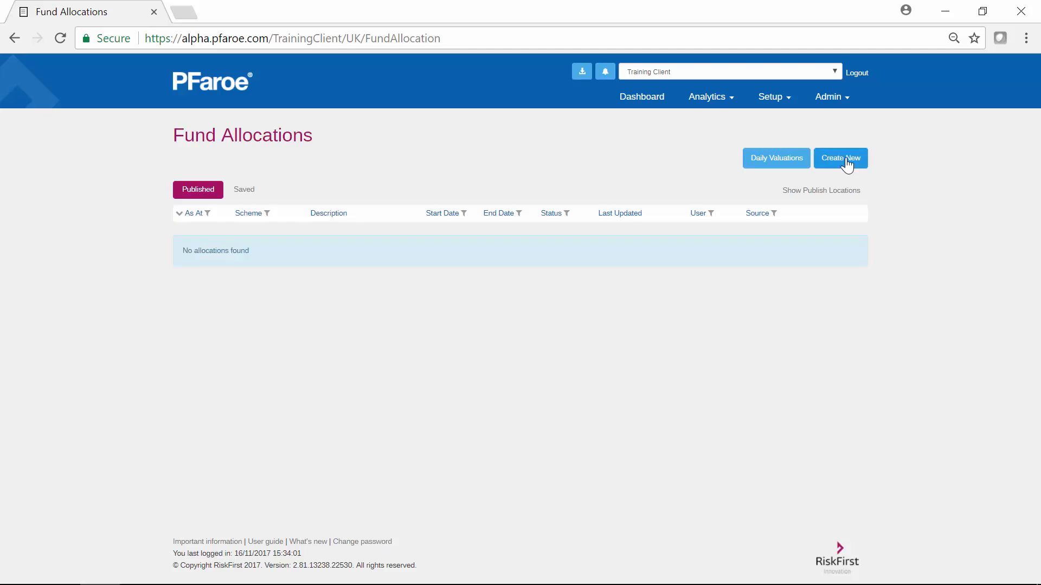
{"action": "left_click", "coordinate": [847, 164]}
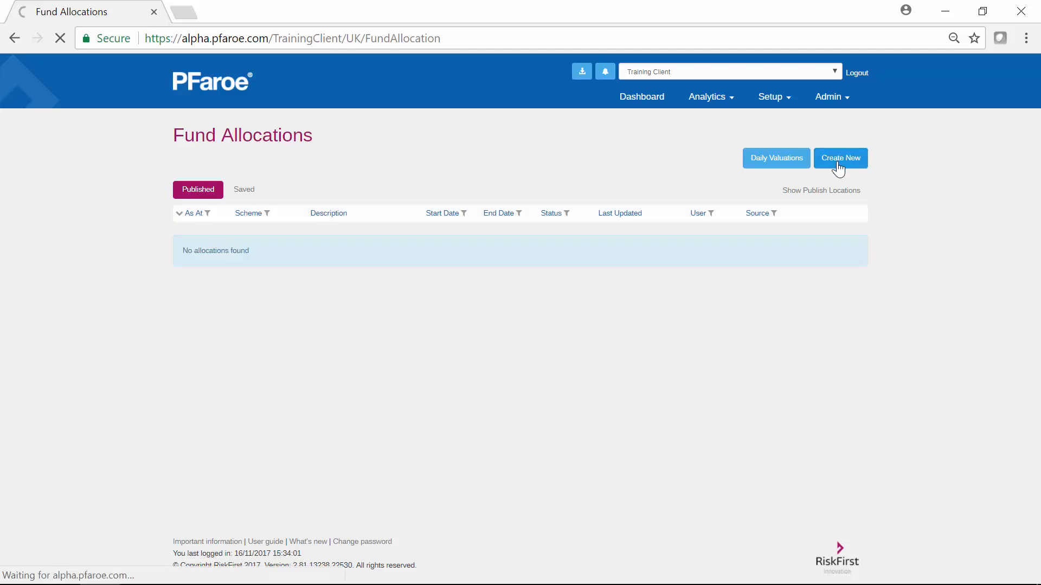
Step: Set the new fund allocation's as-at date to 31/03/2017
{"action": "left_click", "coordinate": [268, 187]}
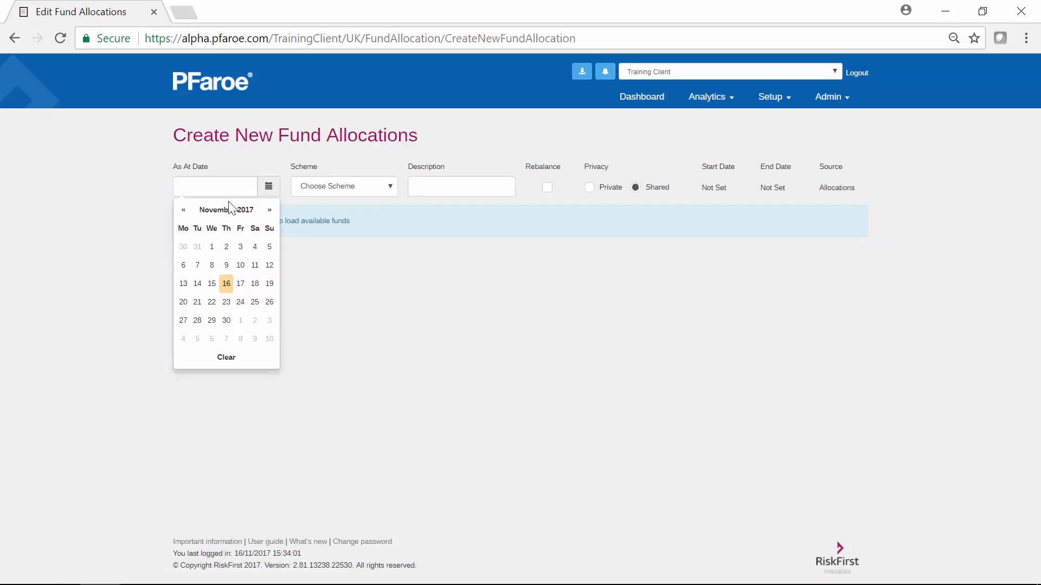
{"action": "left_click", "coordinate": [185, 210]}
{"action": "left_click", "coordinate": [184, 210]}
{"action": "left_click", "coordinate": [184, 210]}
{"action": "left_click", "coordinate": [184, 211]}
{"action": "left_click", "coordinate": [185, 211]}
{"action": "left_click", "coordinate": [184, 210]}
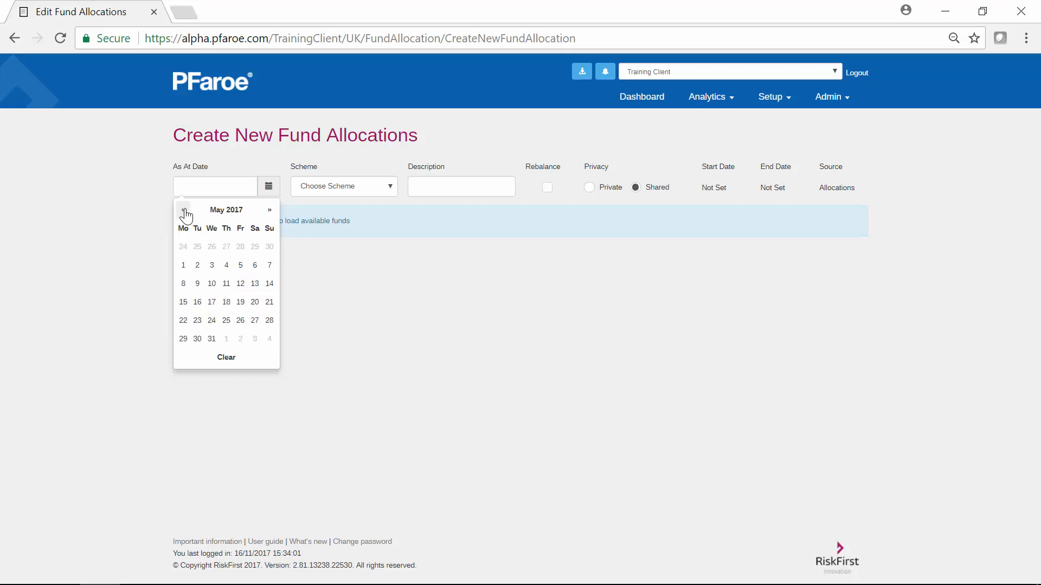
{"action": "left_click", "coordinate": [184, 211]}
{"action": "left_click", "coordinate": [185, 211]}
{"action": "left_click", "coordinate": [240, 321]}
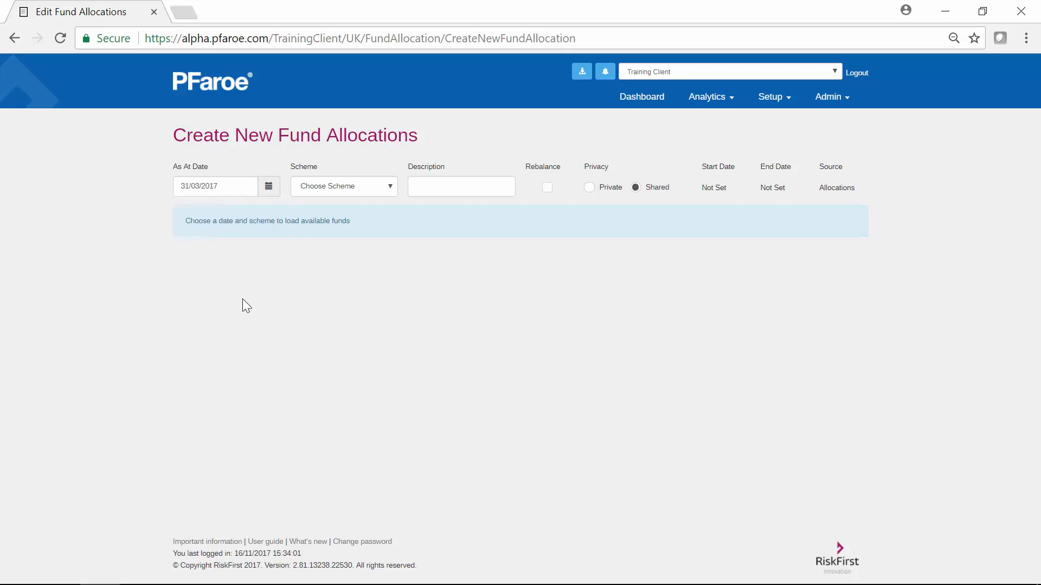
Step: Assign the fund allocation to Scheme A and describe it as v1
{"action": "left_click", "coordinate": [318, 191]}
{"action": "left_click", "coordinate": [317, 210]}
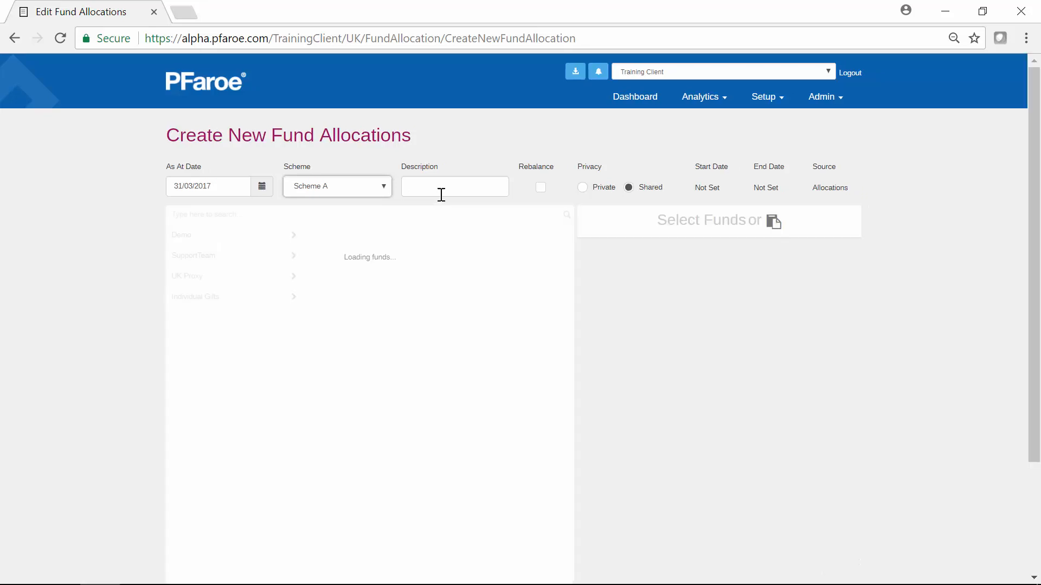
{"action": "left_click", "coordinate": [439, 184]}
{"action": "type", "text": "v1"}
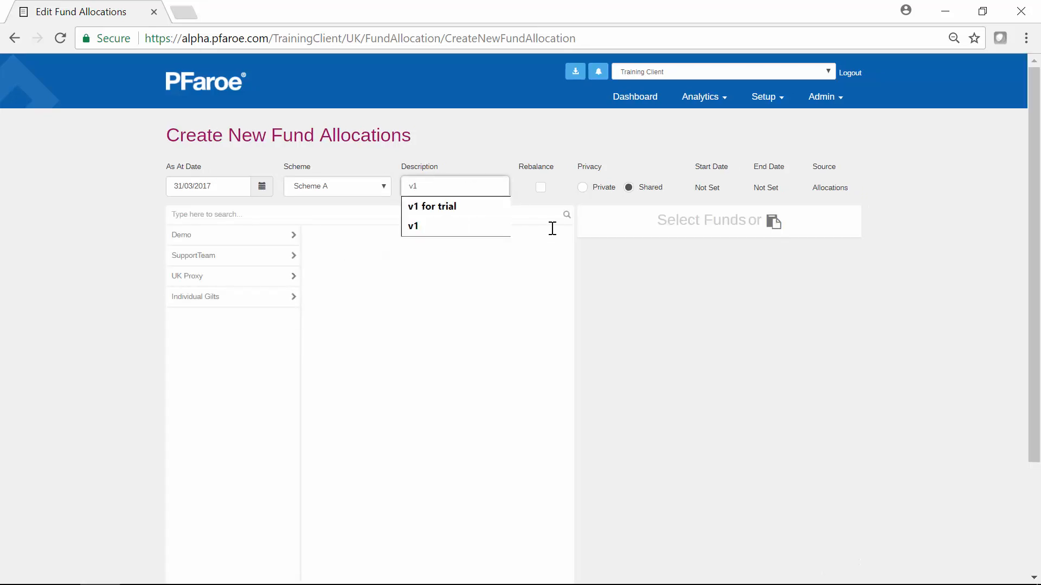
{"action": "left_click", "coordinate": [583, 265]}
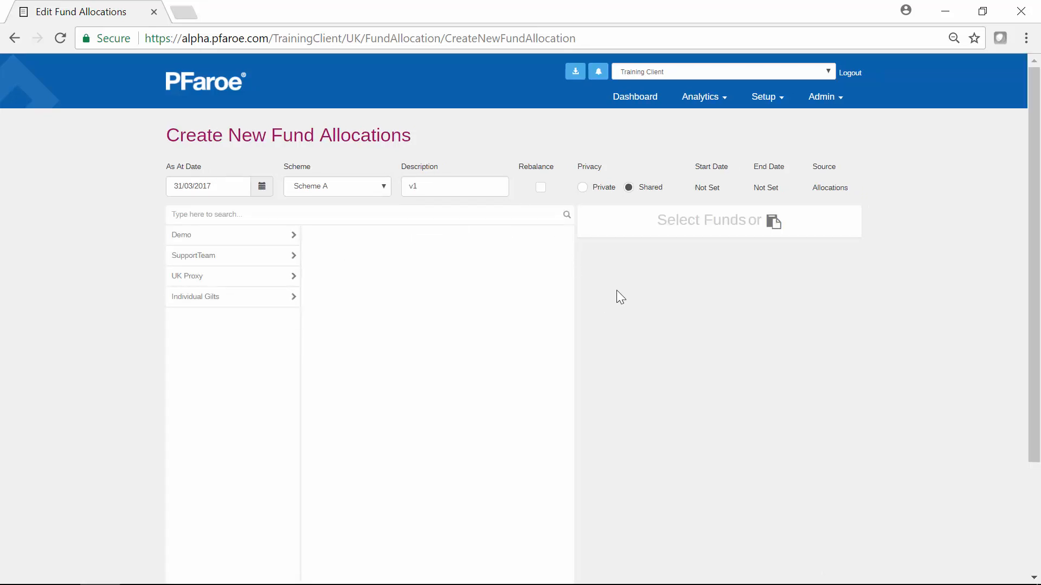
Step: Add the UK Proxy fixed income All stocks funds for Government, Government IL and Corporates to the allocation
{"action": "left_click", "coordinate": [274, 277]}
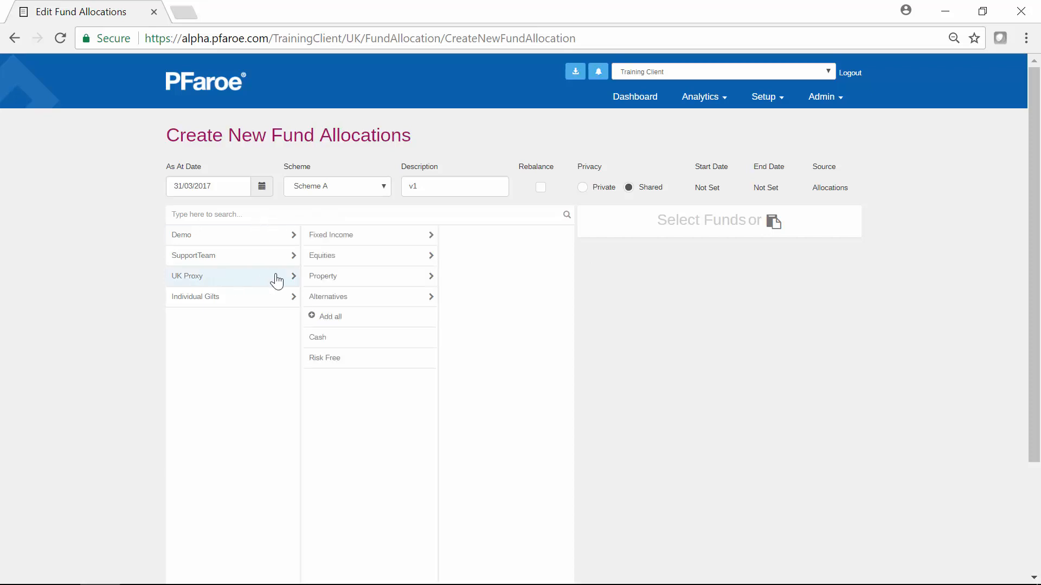
{"action": "left_click", "coordinate": [373, 234]}
{"action": "left_click", "coordinate": [494, 239]}
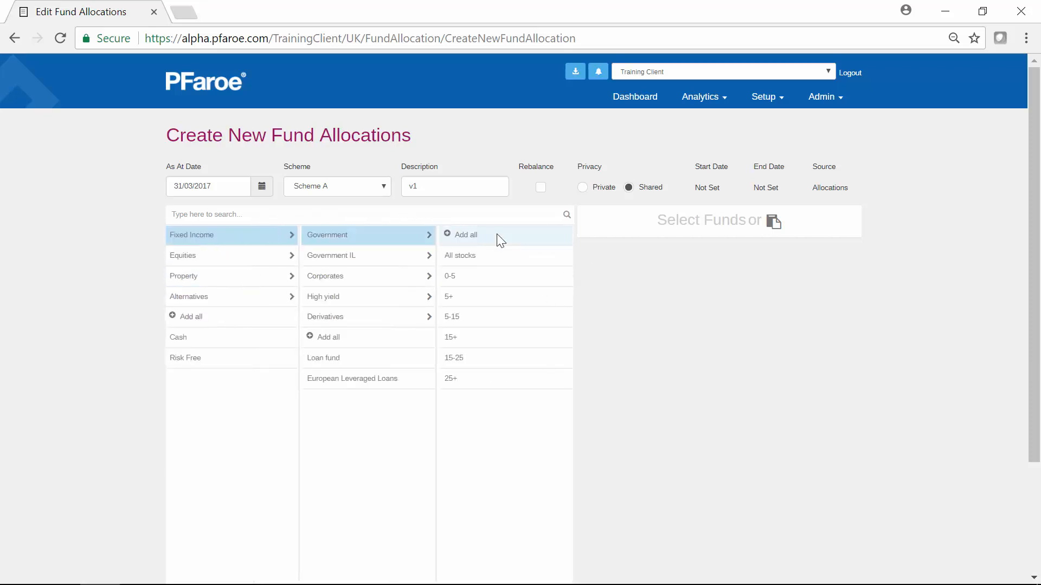
{"action": "left_click", "coordinate": [495, 252]}
{"action": "left_click", "coordinate": [329, 260]}
{"action": "left_click", "coordinate": [461, 257]}
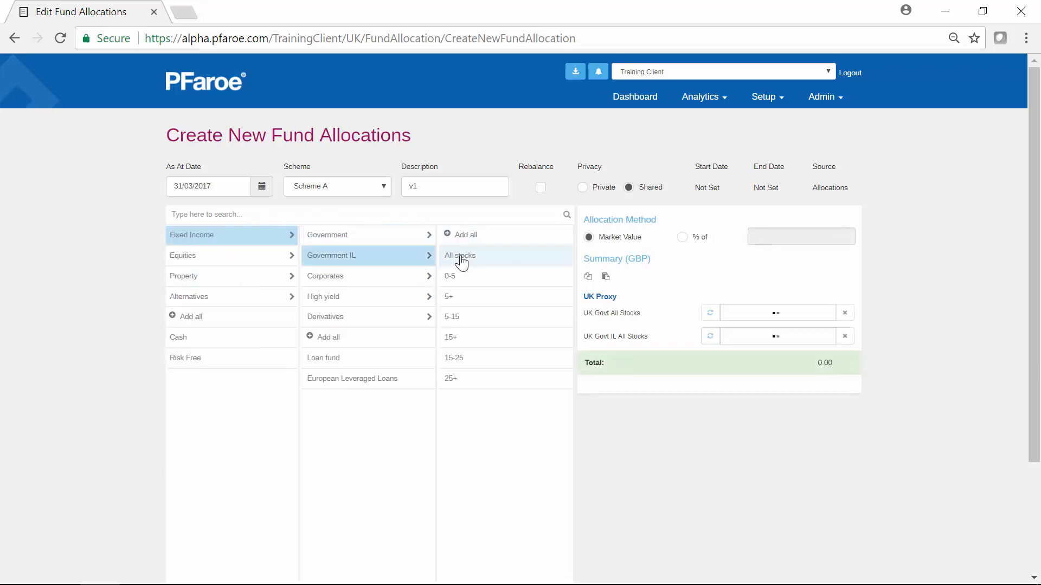
{"action": "left_click", "coordinate": [362, 275]}
{"action": "left_click", "coordinate": [461, 259]}
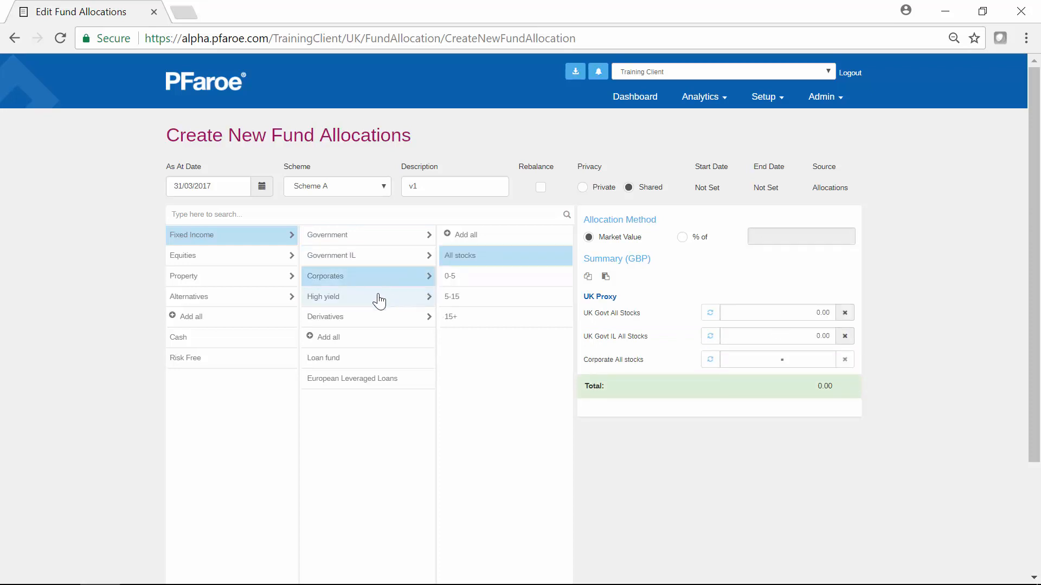
{"action": "left_click", "coordinate": [371, 319]}
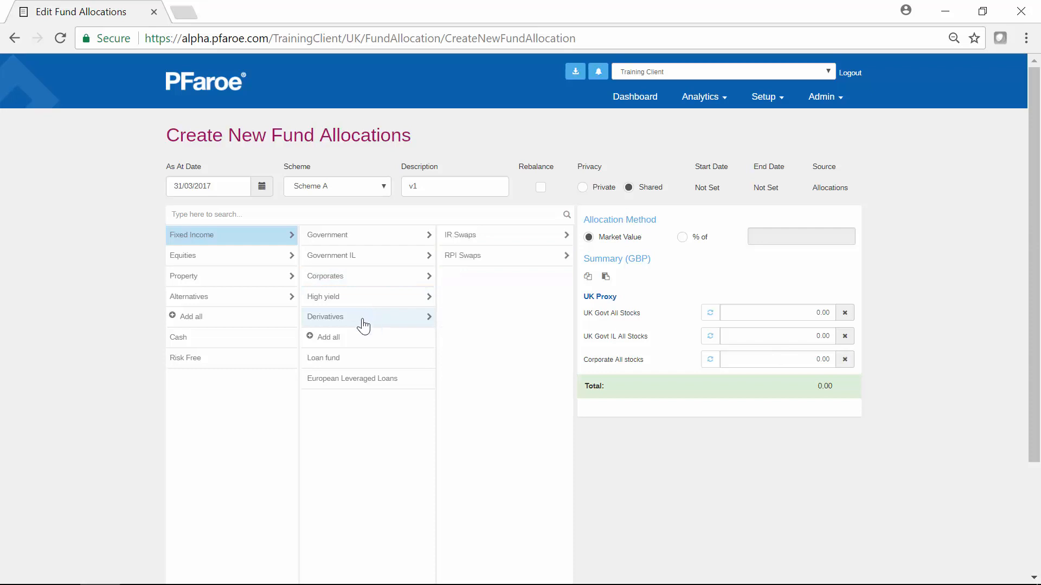
Step: Add all individual unhedged equity funds from the UK Proxy group, leaving out the UK Global Blended Funds
{"action": "left_click", "coordinate": [245, 259]}
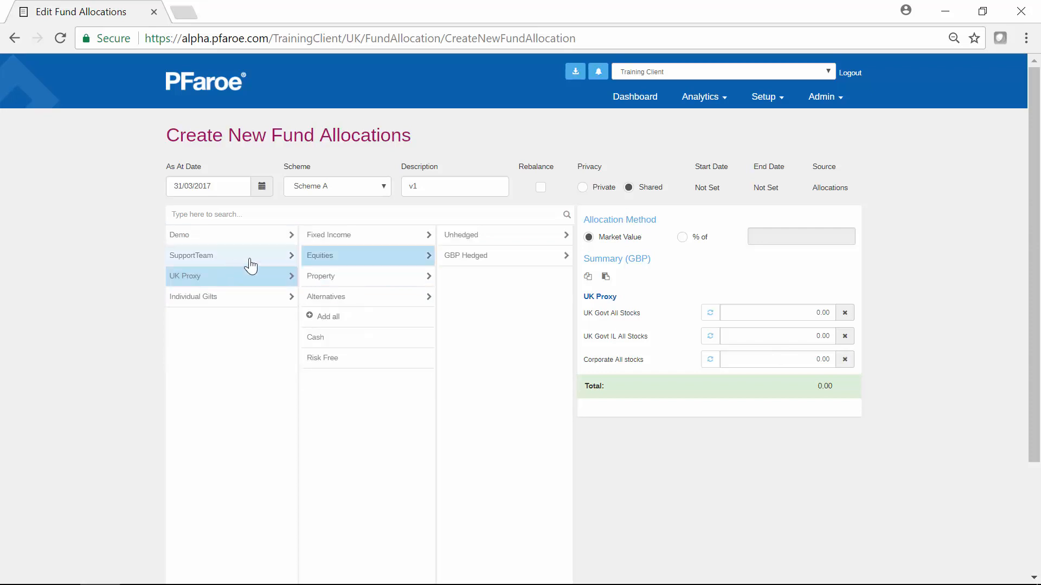
{"action": "left_click", "coordinate": [460, 237]}
{"action": "left_click", "coordinate": [470, 257]}
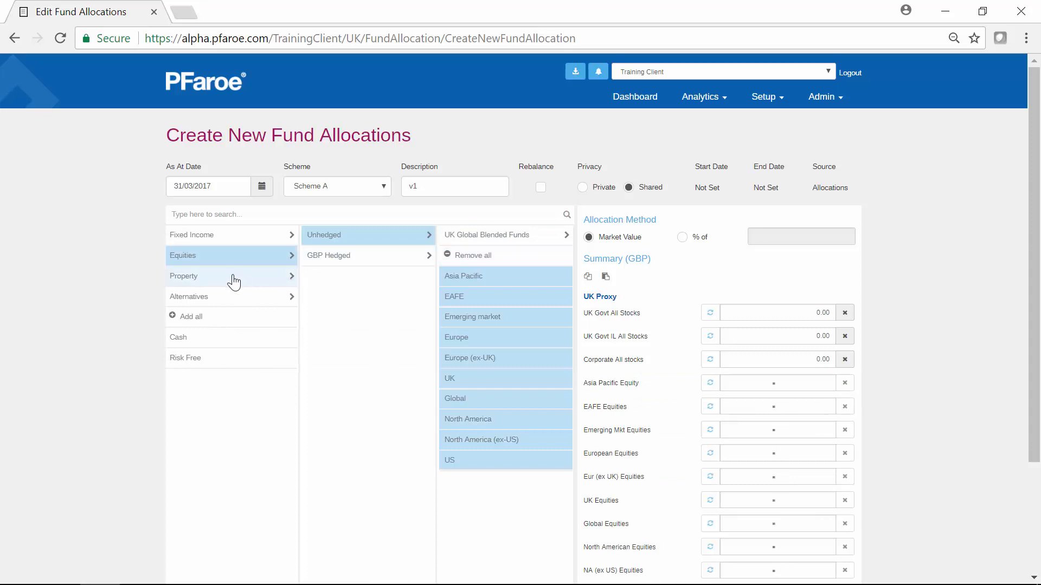
Step: Add the UK Proxy property funds REIT and Direct Property, plus the Cash fund
{"action": "left_click", "coordinate": [232, 276]}
{"action": "left_click", "coordinate": [474, 280]}
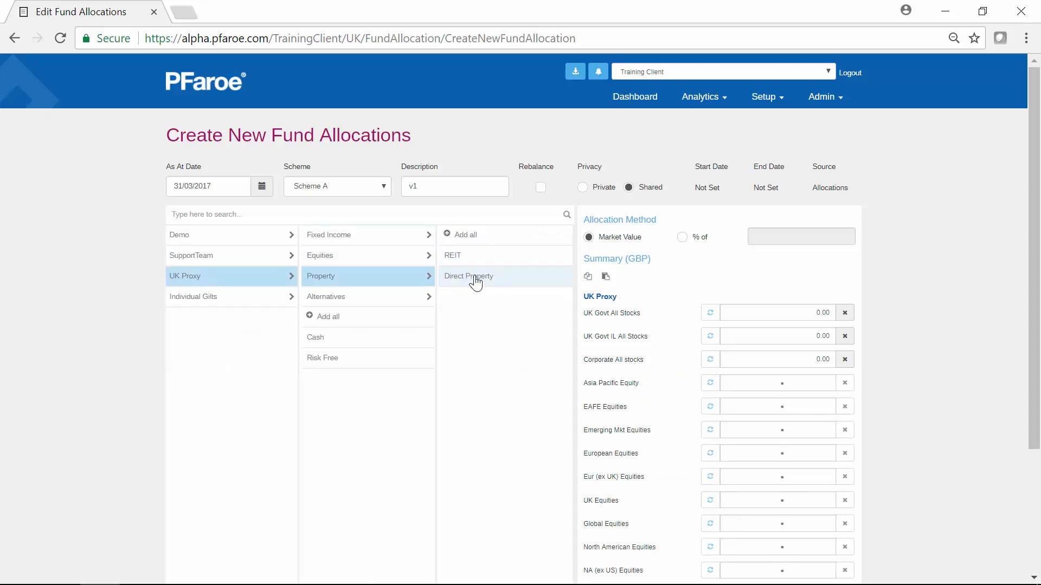
{"action": "left_click", "coordinate": [474, 259]}
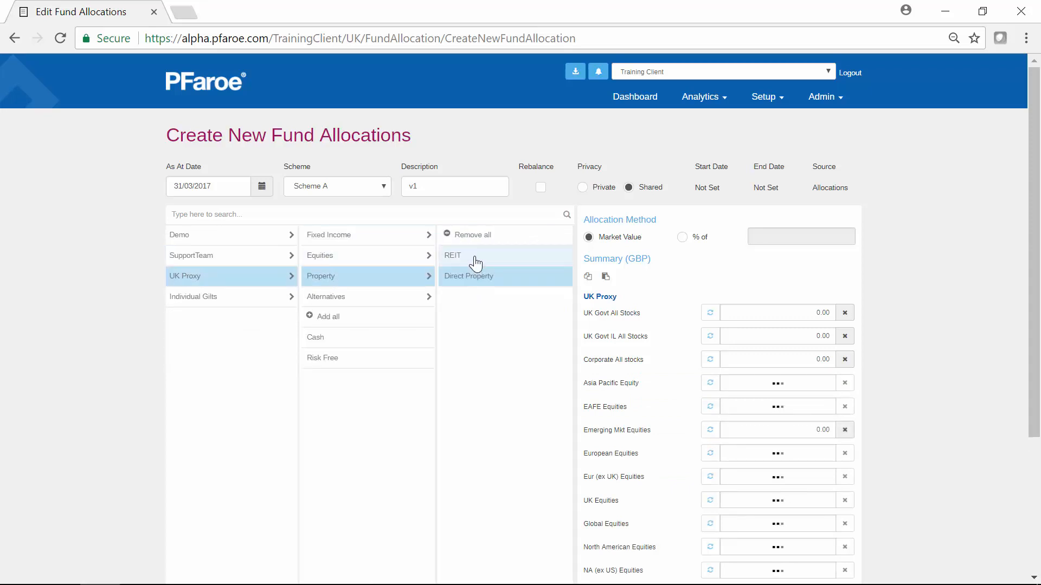
{"action": "left_click", "coordinate": [239, 279]}
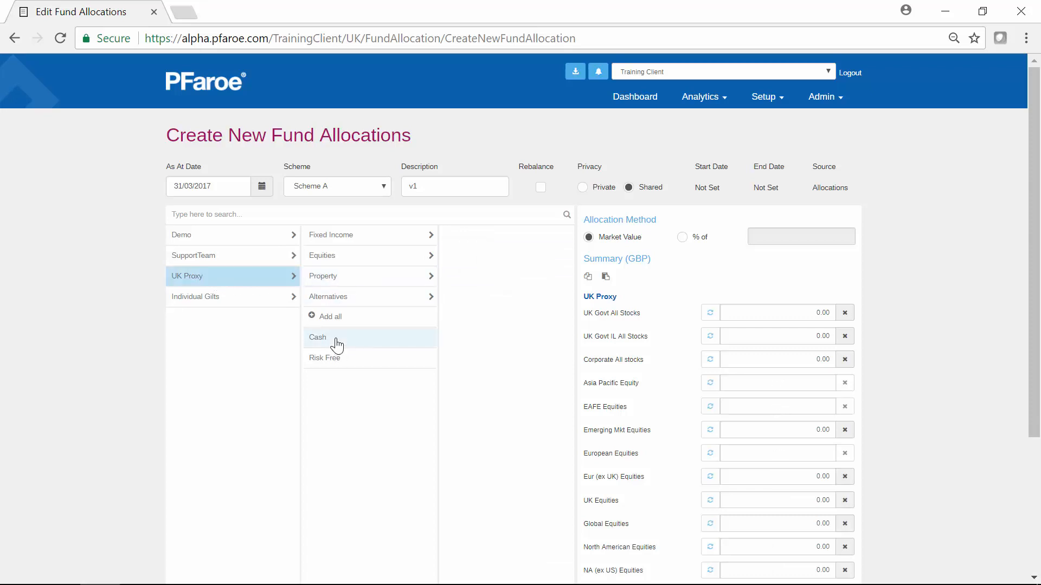
{"action": "left_click", "coordinate": [371, 342]}
Step: Switch the allocation method to a percentage of a total asset value of 1,600,000,000
{"action": "scroll", "coordinate": [864, 295], "scroll_direction": "down", "scroll_amount": 3}
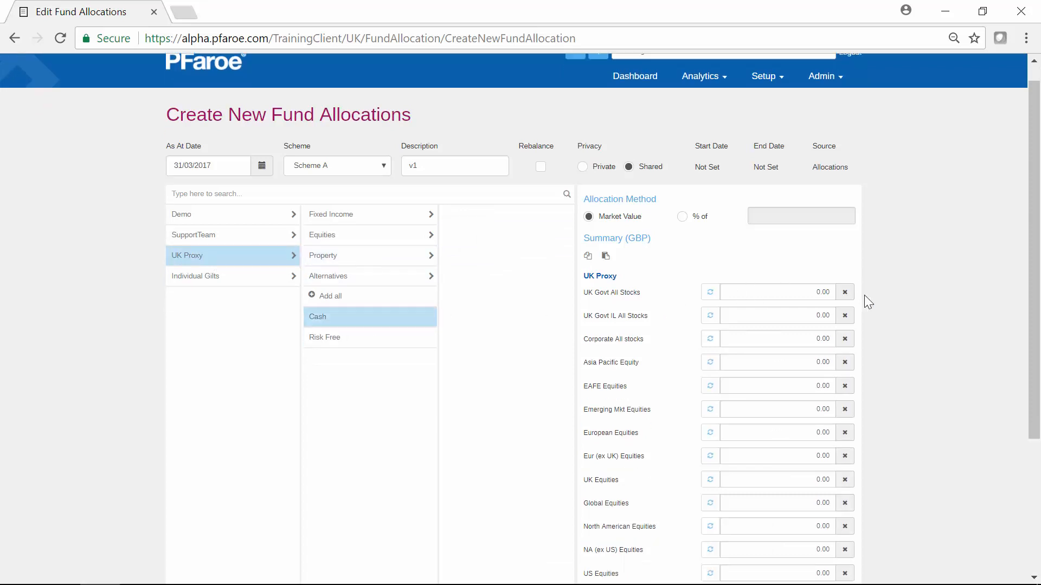
{"action": "scroll", "coordinate": [859, 260], "scroll_direction": "up", "scroll_amount": 2}
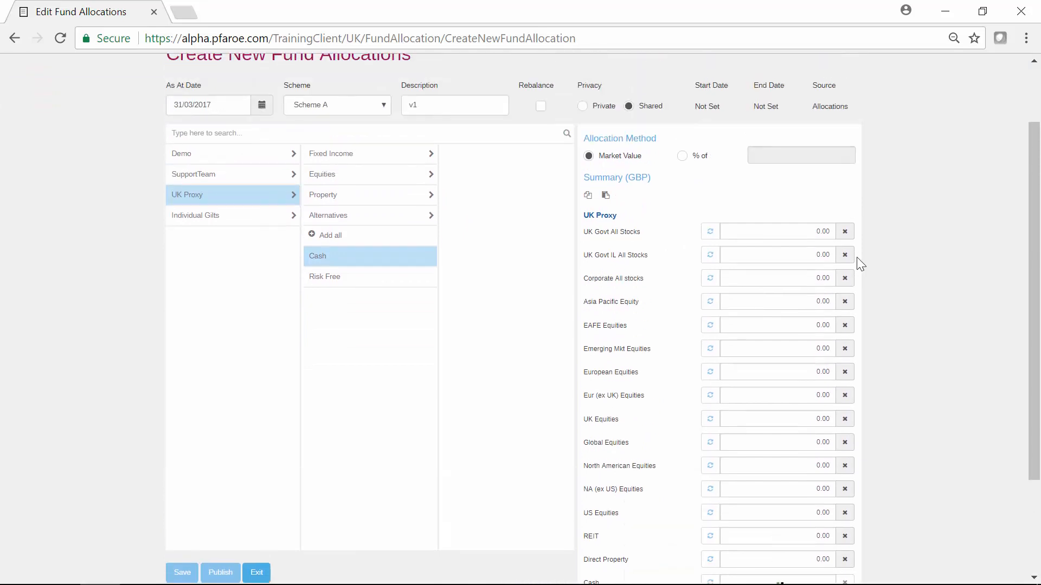
{"action": "scroll", "coordinate": [863, 274], "scroll_direction": "down", "scroll_amount": 2}
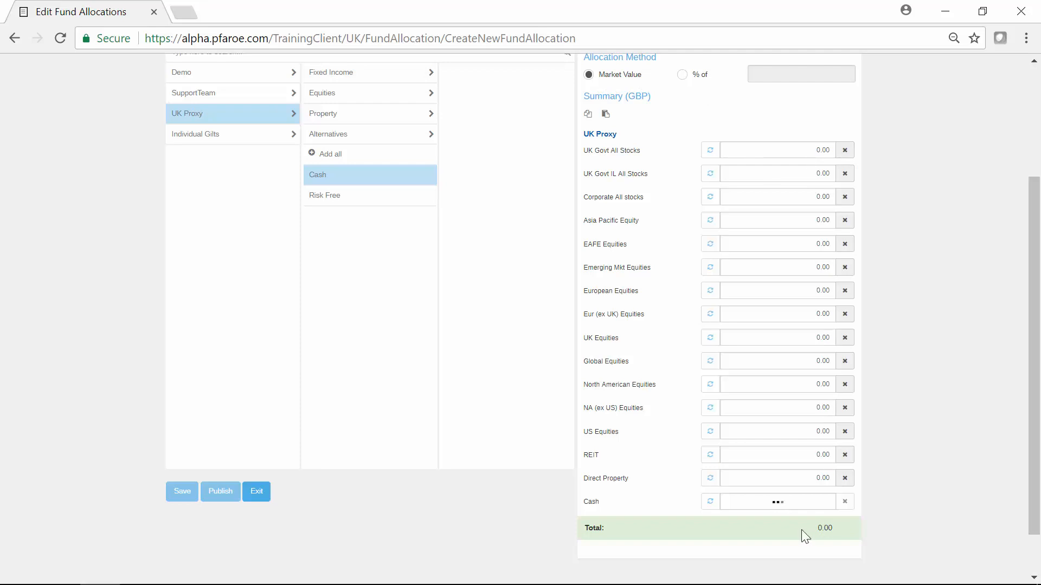
{"action": "left_click", "coordinate": [682, 75]}
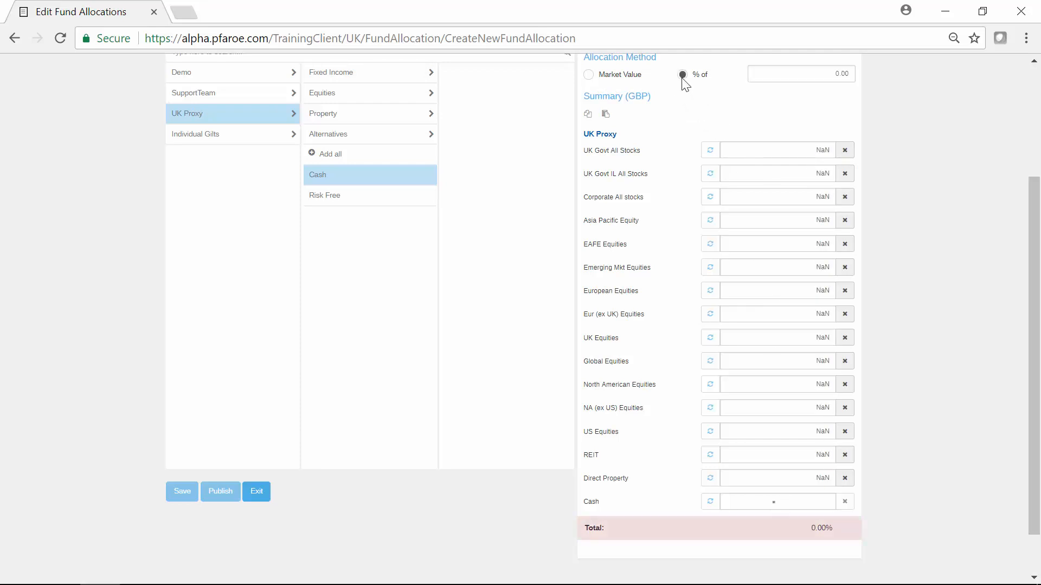
{"action": "left_click", "coordinate": [791, 73]}
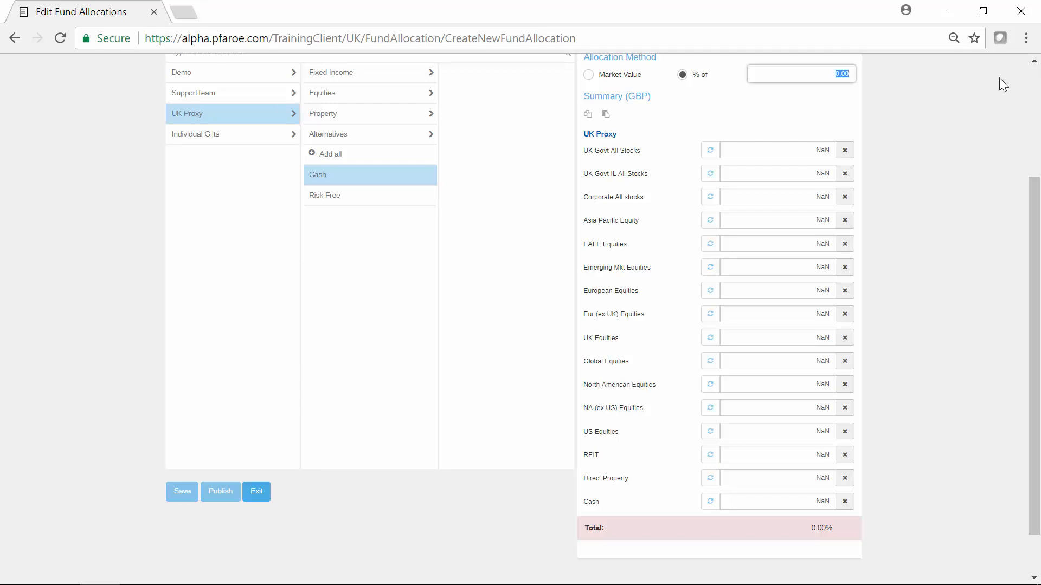
{"action": "type", "text": "160.0000"}
{"action": "type", "text": "000"}
Step: Allocate 25% to UK Govt All Stocks, 25% to UK Govt IL All Stocks and 10% to Corporate All stocks
{"action": "left_click", "coordinate": [781, 157]}
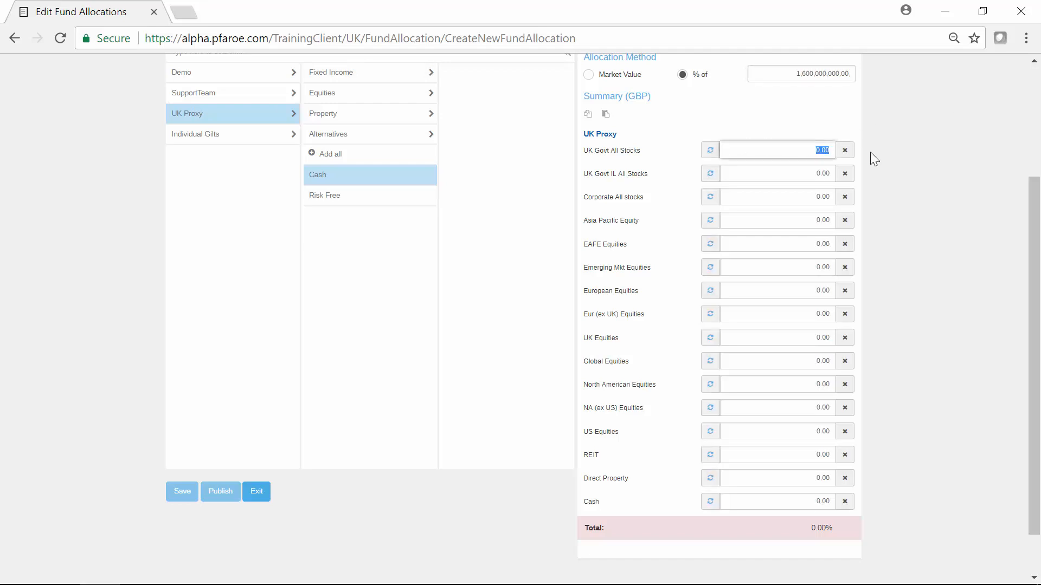
{"action": "type", "text": "25"}
{"action": "key", "text": "Tab"}
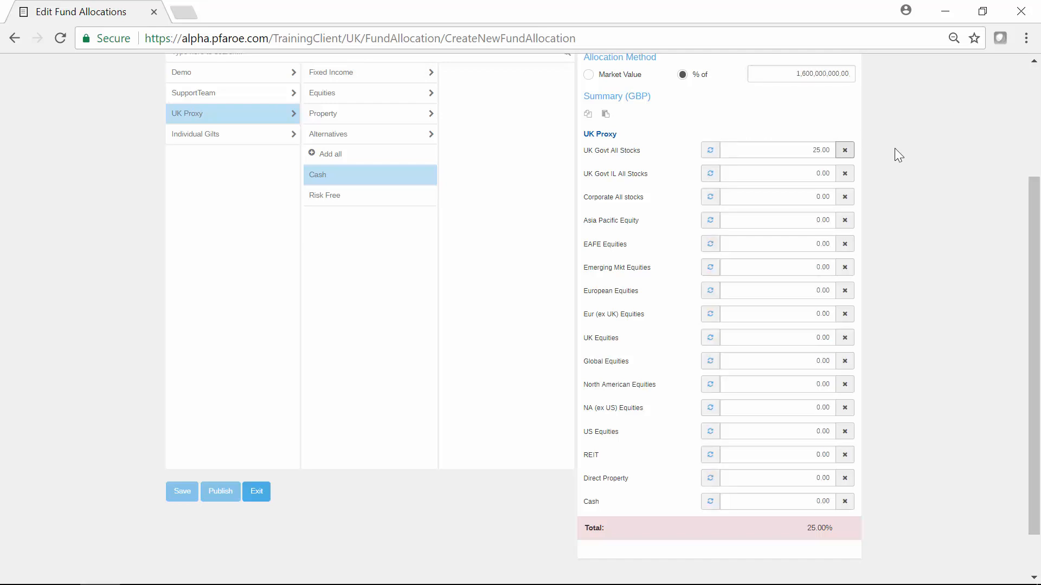
{"action": "left_click", "coordinate": [795, 170]}
{"action": "type", "text": "2"}
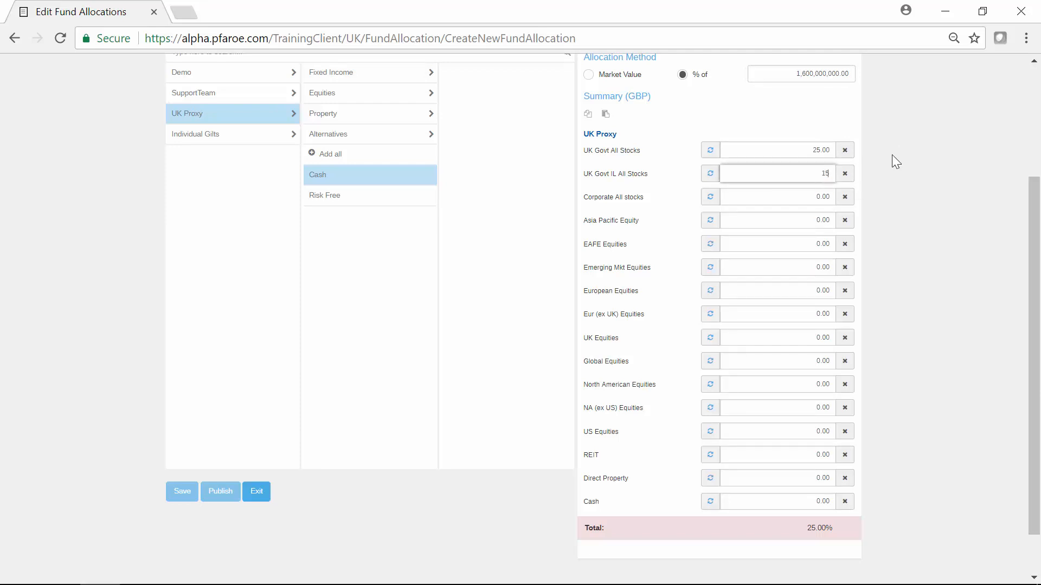
{"action": "type", "text": "5"}
{"action": "left_click", "coordinate": [773, 199]}
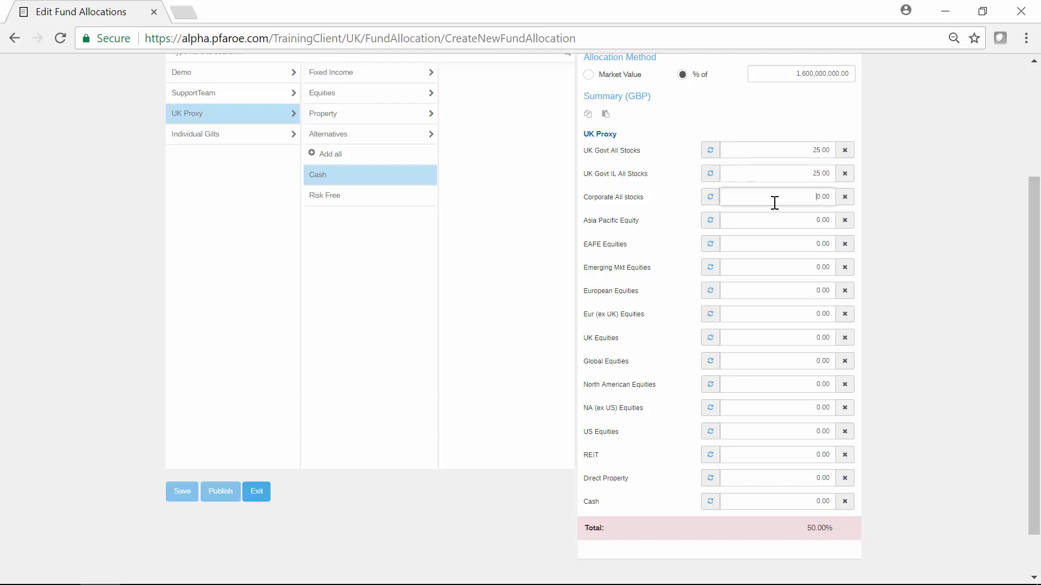
{"action": "type", "text": "10"}
{"action": "key", "text": "Tab"}
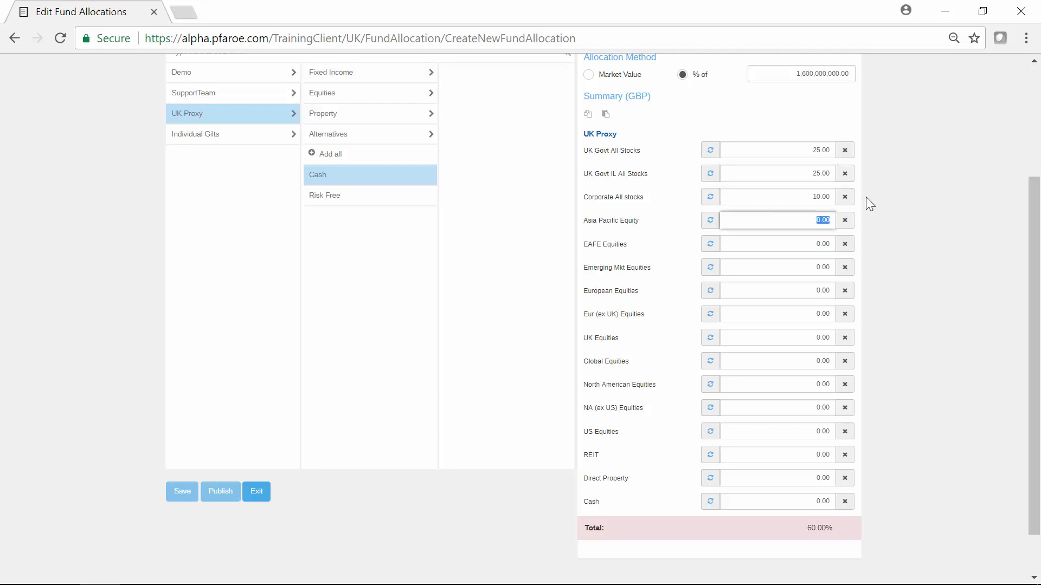
Step: Allocate 5% each to the Asia Pacific, EAFE, Emerging Mkt, European, UK and Global equity funds
{"action": "type", "text": "5"}
{"action": "key", "text": "Tab"}
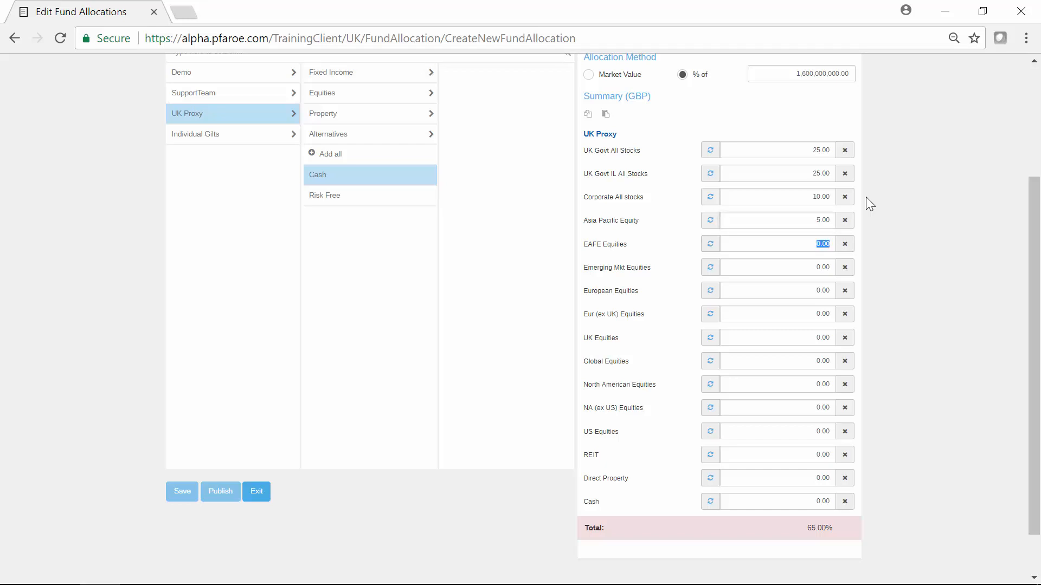
{"action": "type", "text": "5"}
{"action": "key", "text": "Tab"}
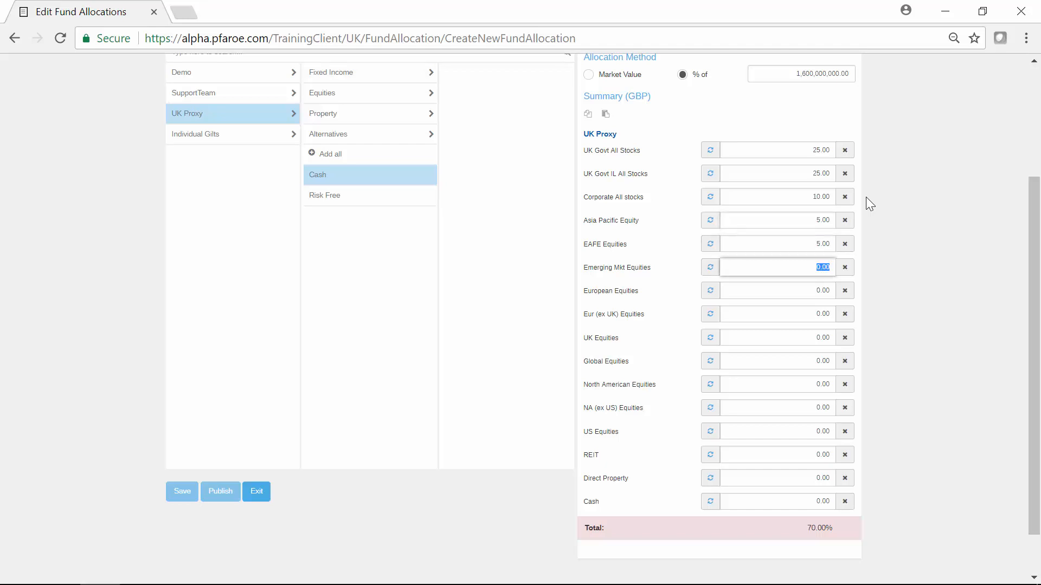
{"action": "type", "text": "5"}
{"action": "key", "text": "Tab"}
{"action": "type", "text": "5"}
{"action": "key", "text": "Tab"}
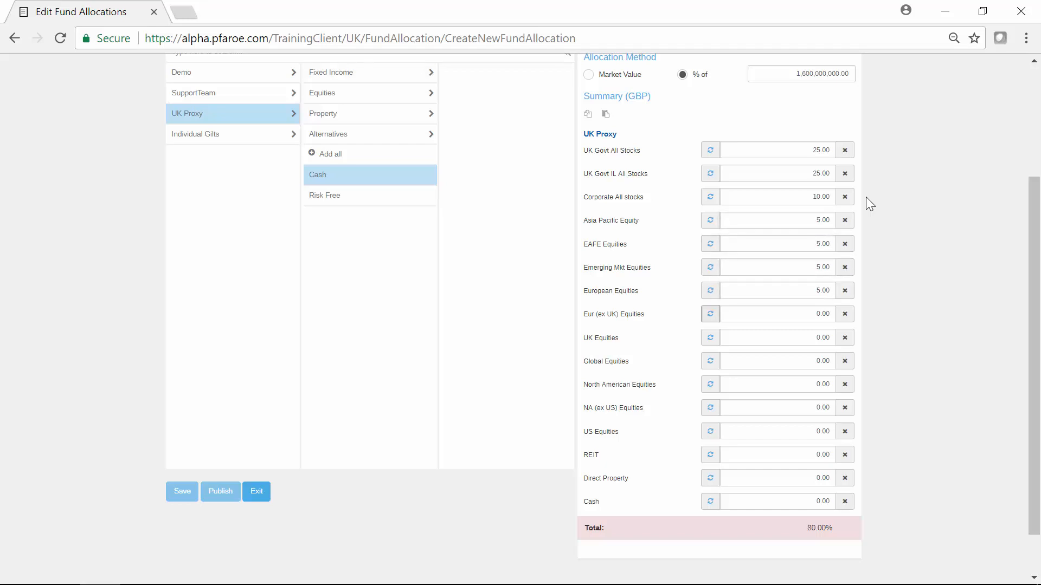
{"action": "key", "text": "Tab"}
{"action": "type", "text": "5"}
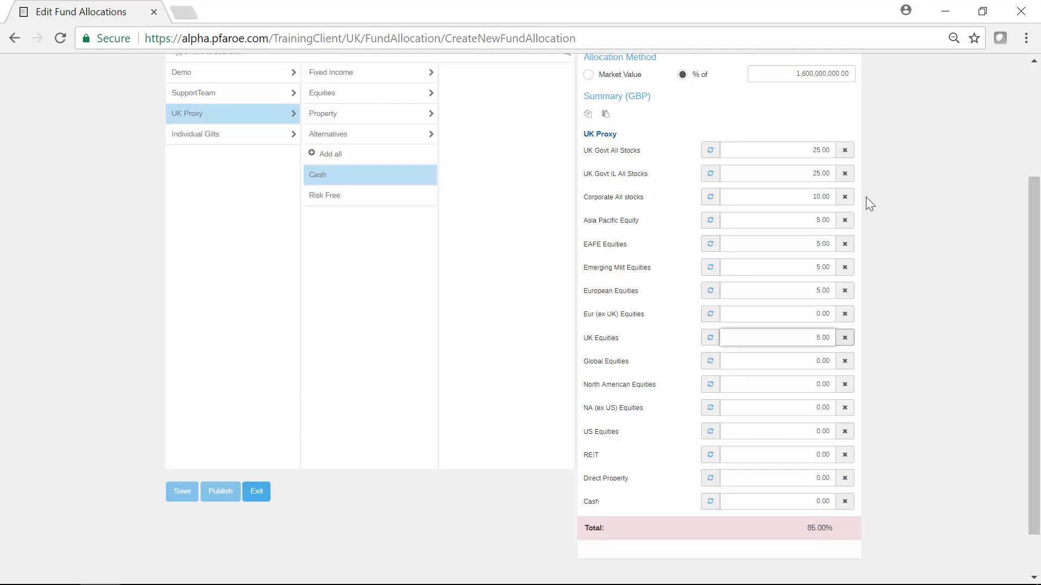
{"action": "key", "text": "Tab"}
{"action": "type", "text": "5"}
{"action": "key", "text": "Tab"}
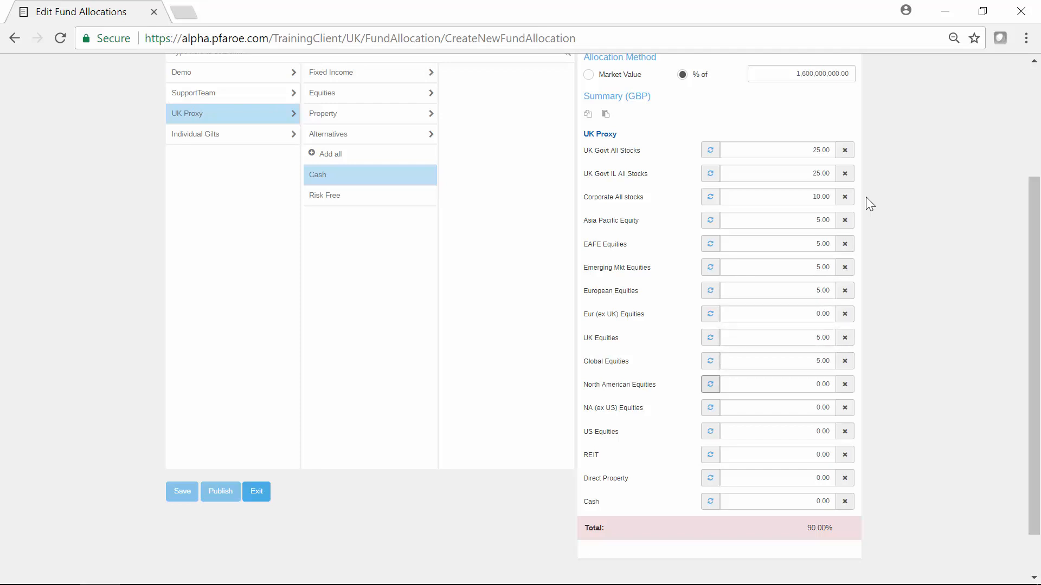
Step: Allocate 10% to Cash and check the total of the fund allocation
{"action": "left_click", "coordinate": [774, 501]}
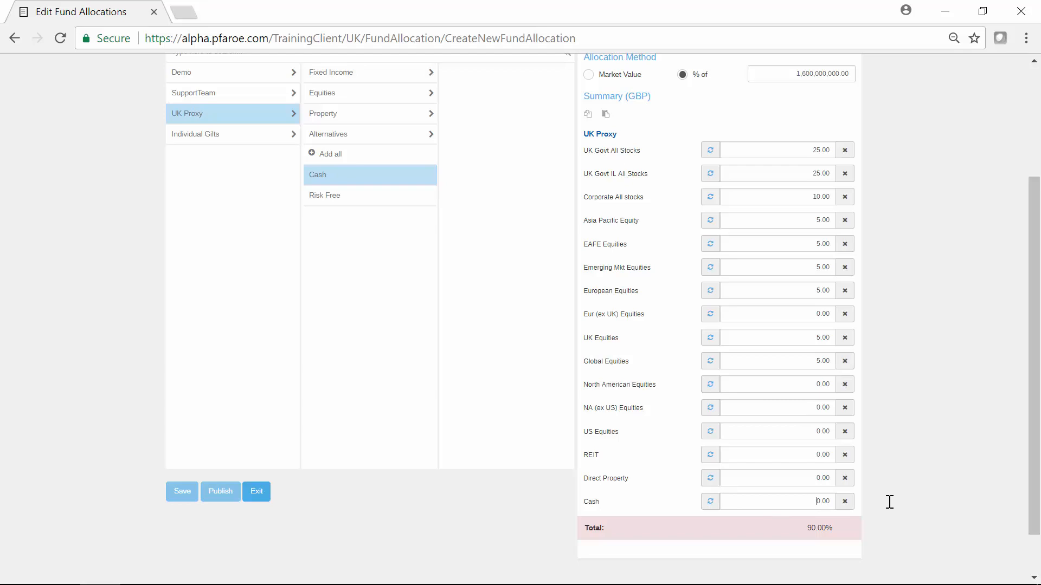
{"action": "type", "text": "10"}
{"action": "left_click", "coordinate": [958, 465]}
{"action": "scroll", "coordinate": [958, 465], "scroll_direction": "up", "scroll_amount": 2}
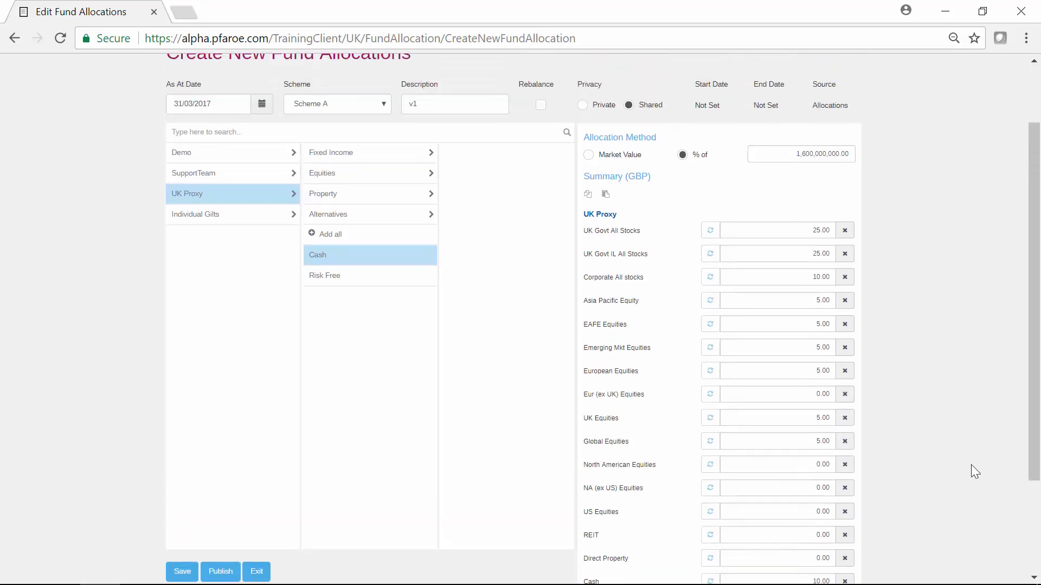
{"action": "scroll", "coordinate": [971, 463], "scroll_direction": "down", "scroll_amount": 3}
{"action": "scroll", "coordinate": [782, 519], "scroll_direction": "up", "scroll_amount": 4}
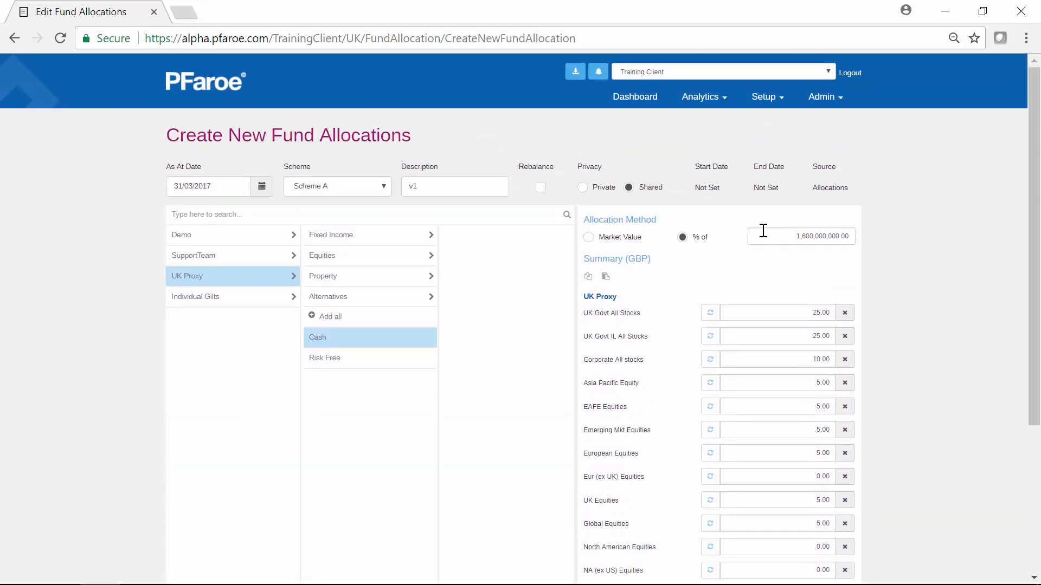
{"action": "scroll", "coordinate": [750, 228], "scroll_direction": "down", "scroll_amount": 4}
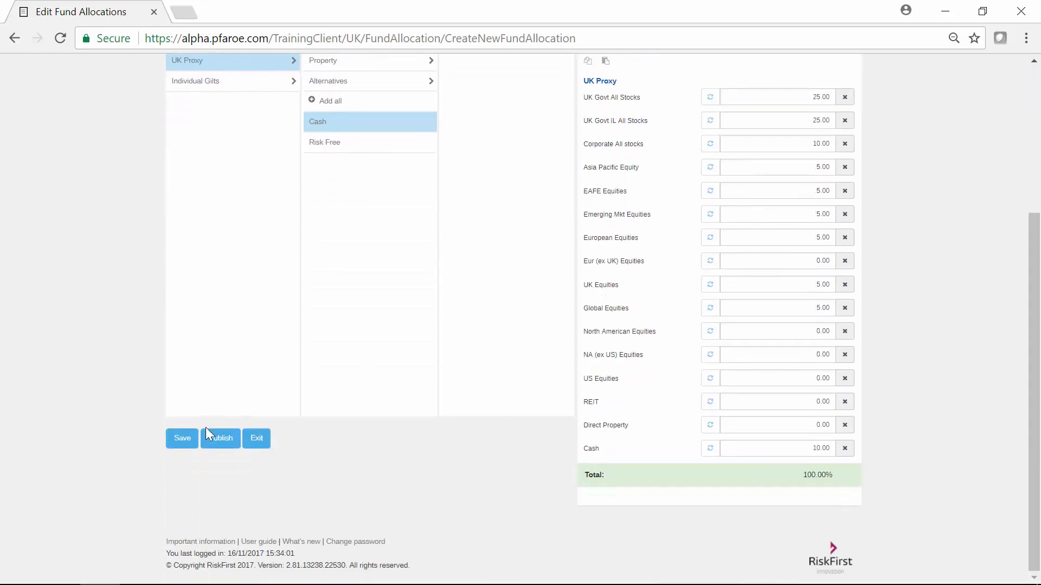
Step: Publish the fund allocation as ongoing from its 31/03/2017 start date
{"action": "left_click", "coordinate": [216, 439]}
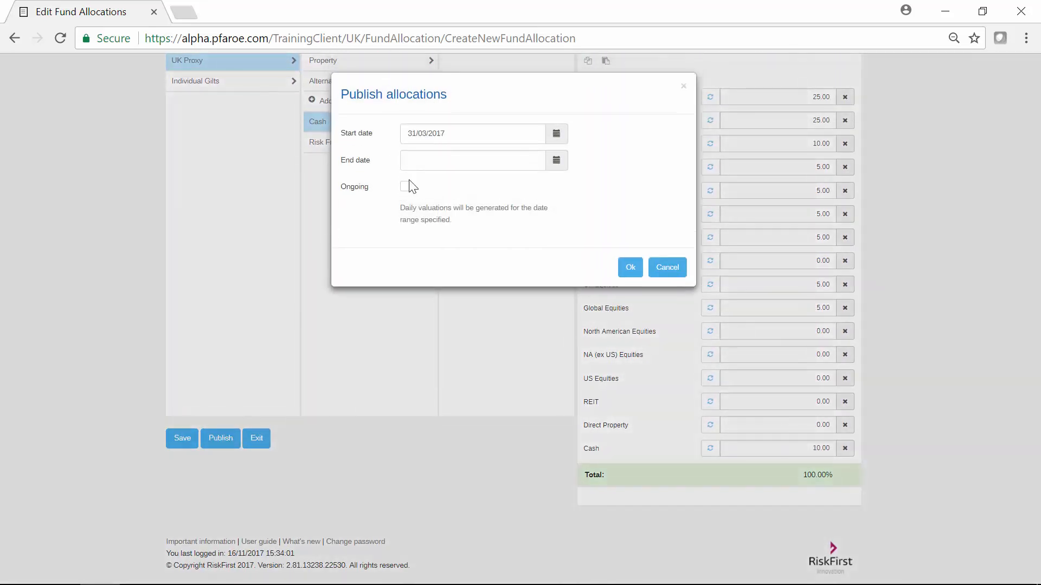
{"action": "left_click", "coordinate": [404, 188]}
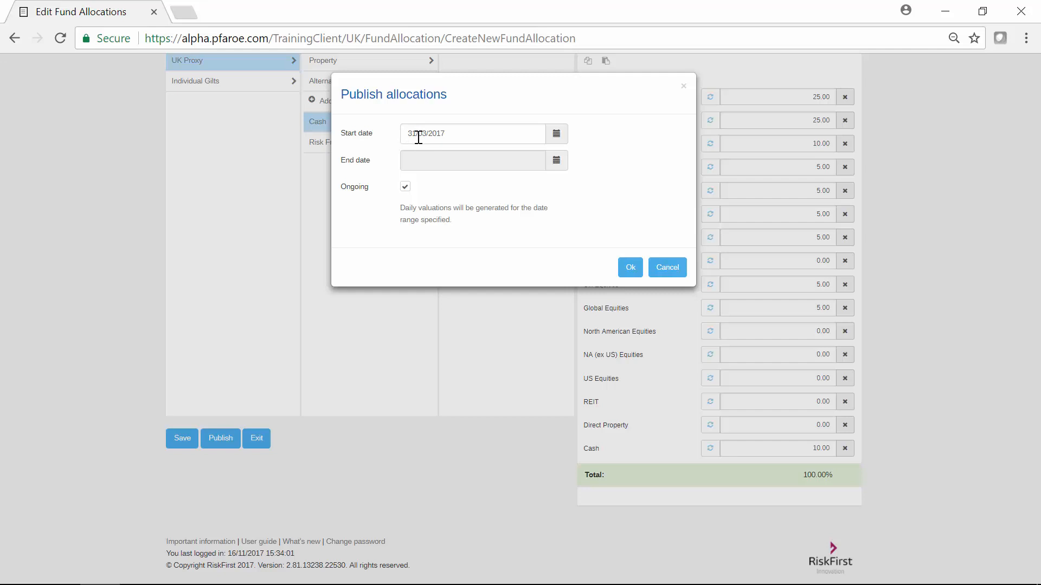
{"action": "left_click", "coordinate": [627, 273]}
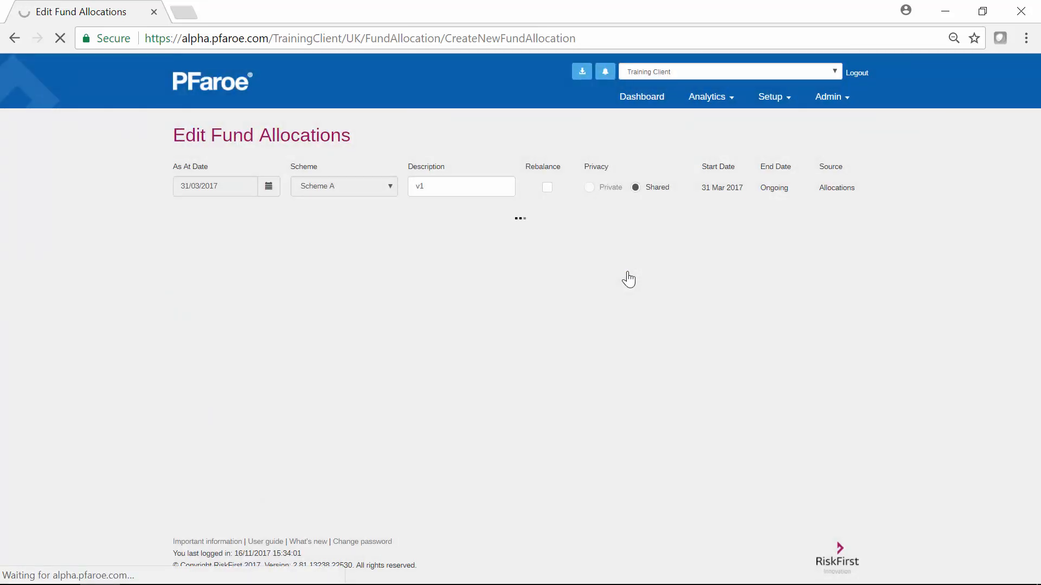
Step: Create daily metrics from the Funding Level, Assets and Liabilities, and Surplus/Deficit templates, checking the scheme and Technical Provisions basis selections
{"action": "left_click", "coordinate": [764, 104]}
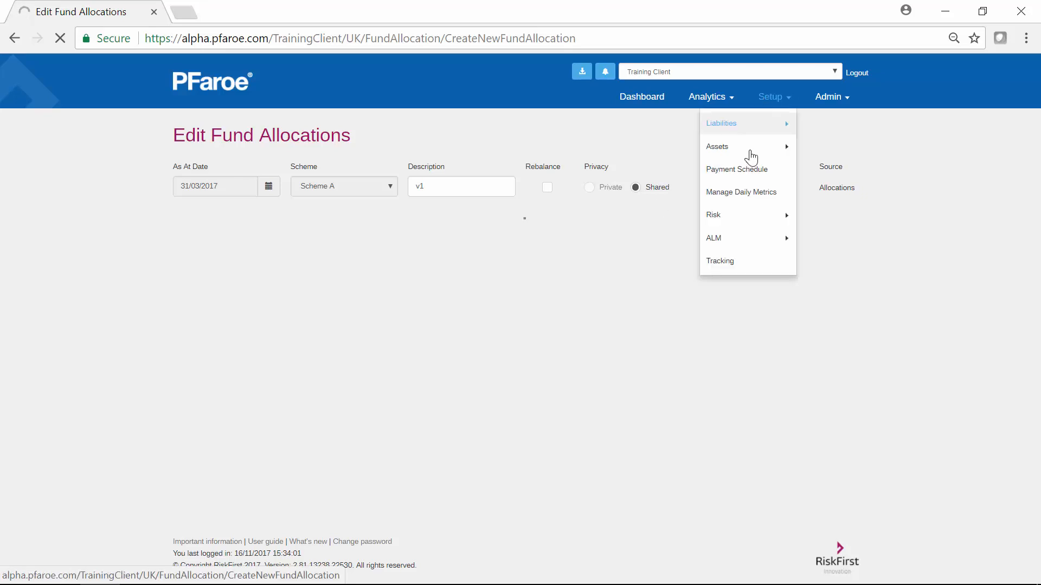
{"action": "left_click", "coordinate": [747, 193]}
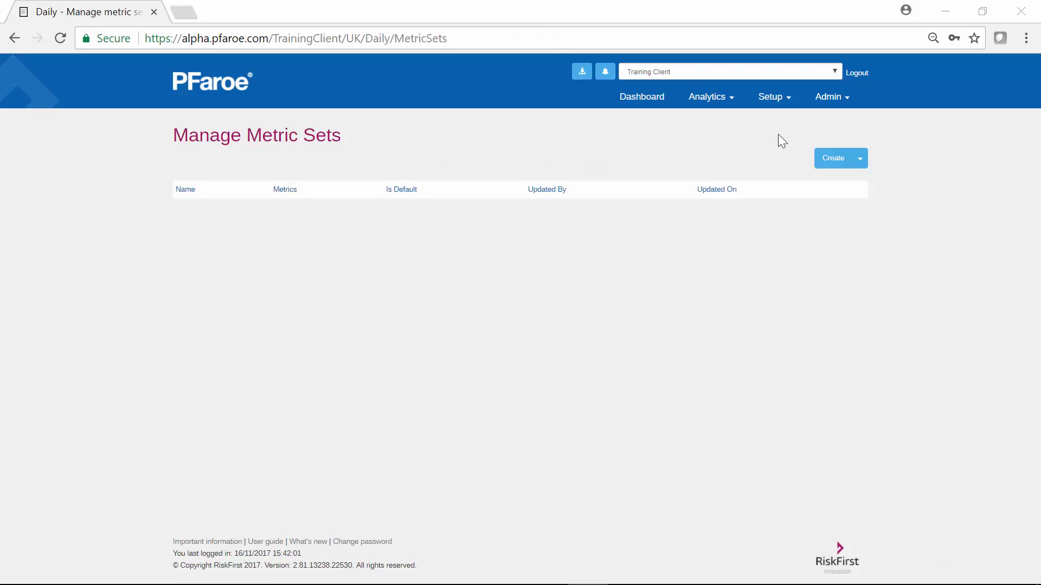
{"action": "left_click", "coordinate": [833, 161]}
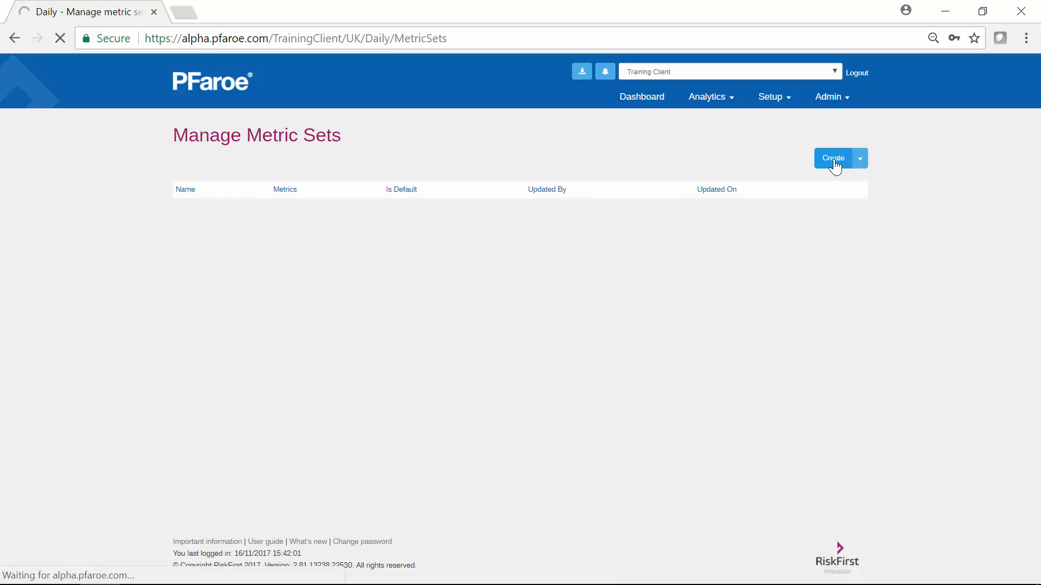
{"action": "left_click", "coordinate": [183, 265]}
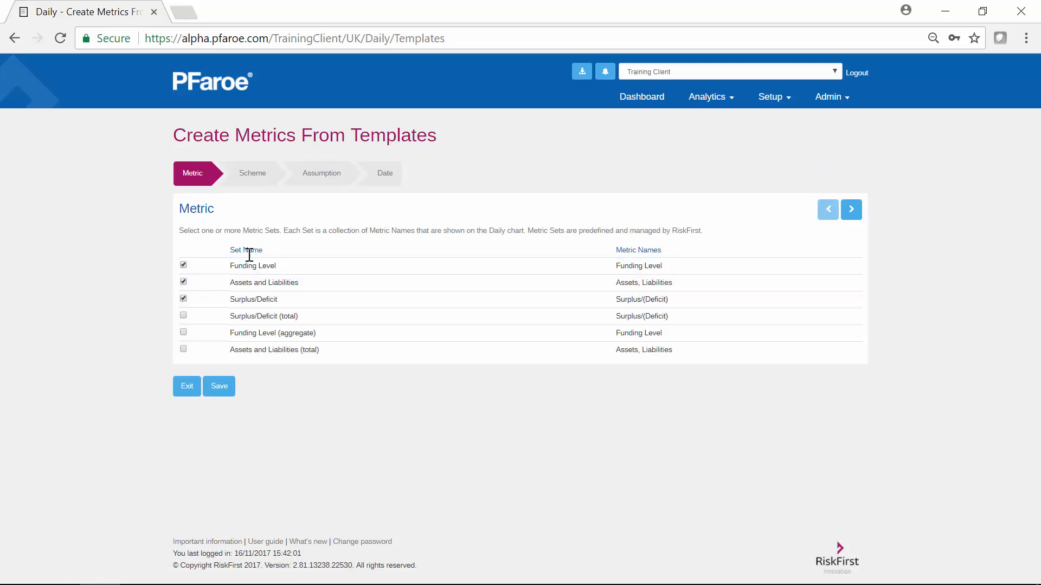
{"action": "left_click", "coordinate": [251, 176]}
{"action": "left_click", "coordinate": [318, 184]}
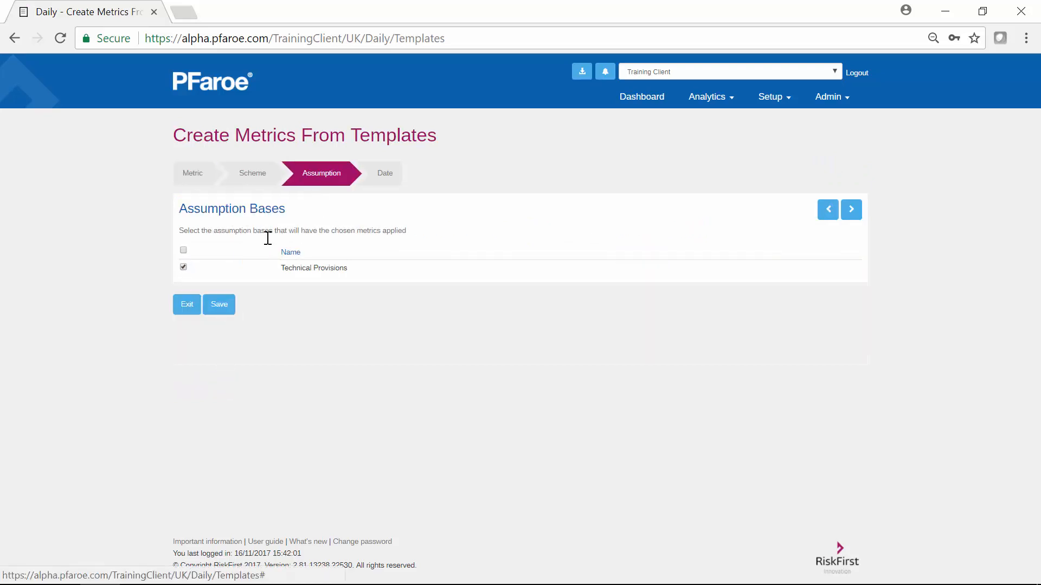
Step: Set the daily metrics' start date to 31/03/2017 and save them
{"action": "left_click", "coordinate": [379, 176]}
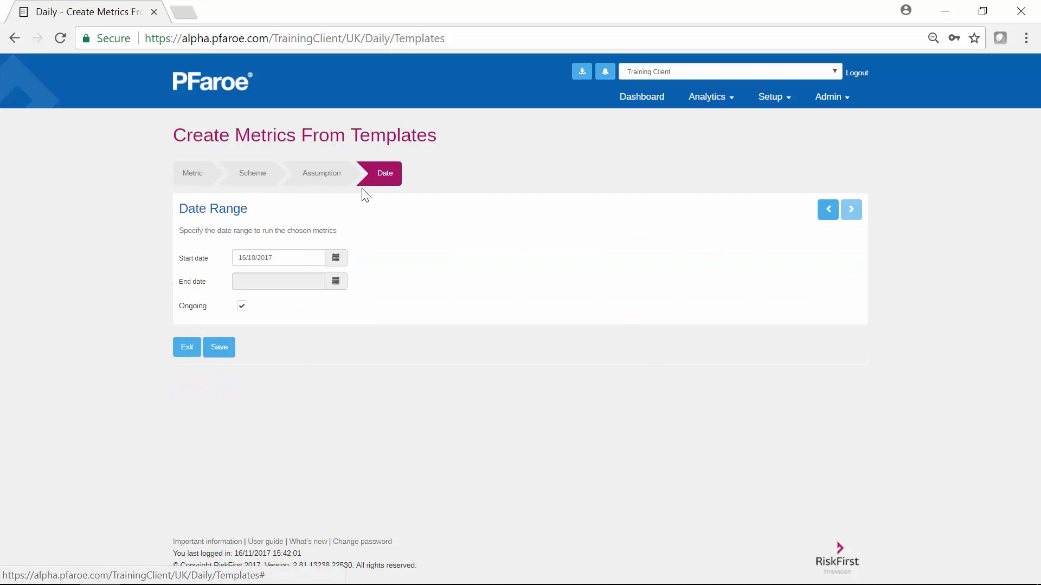
{"action": "left_click", "coordinate": [279, 258]}
{"action": "left_click", "coordinate": [242, 280]}
{"action": "left_click", "coordinate": [242, 280]}
{"action": "left_click", "coordinate": [242, 280]}
{"action": "left_click", "coordinate": [242, 280]}
{"action": "left_click", "coordinate": [242, 280]}
{"action": "left_click", "coordinate": [242, 280]}
{"action": "left_click", "coordinate": [242, 280]}
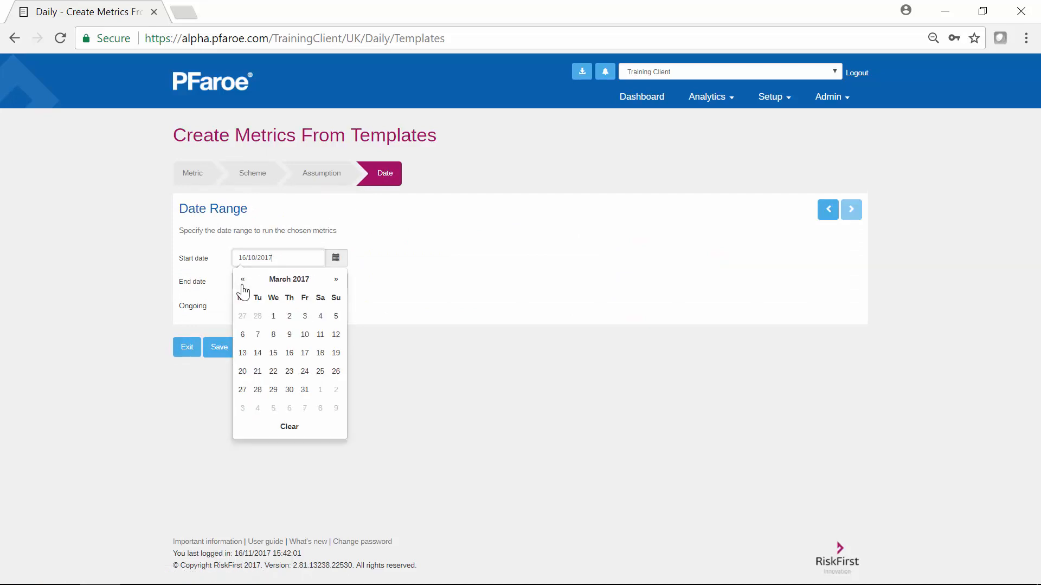
{"action": "left_click", "coordinate": [305, 391]}
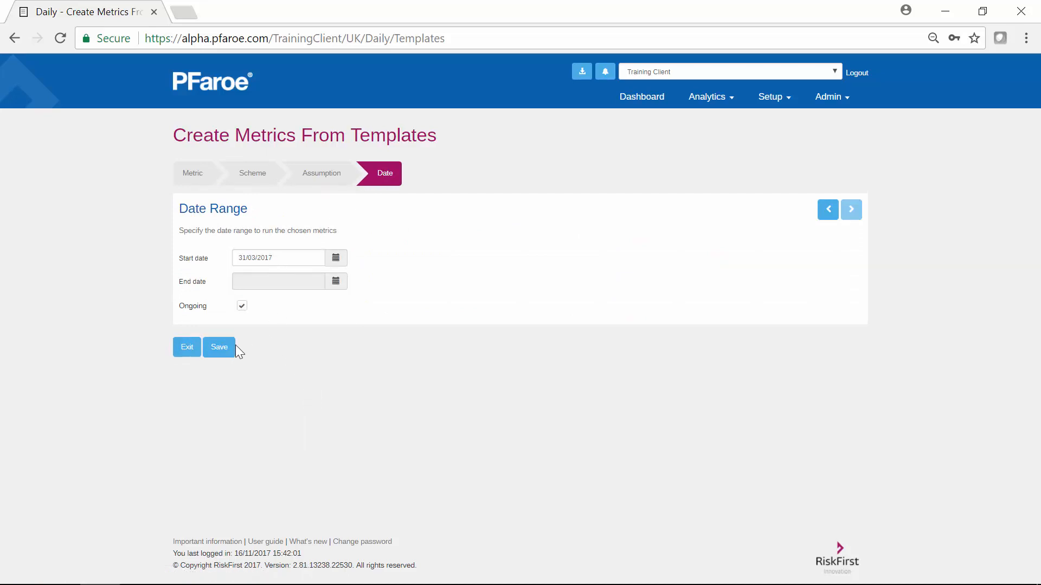
{"action": "left_click", "coordinate": [218, 349]}
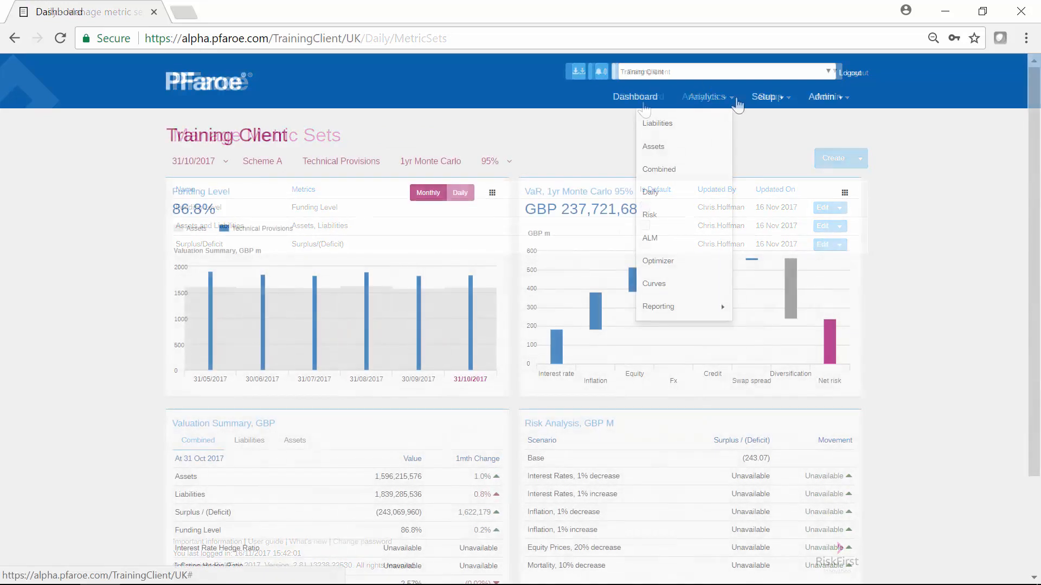
Step: Check the tracking lists of processing and finished calculations for Scheme A
{"action": "left_click", "coordinate": [713, 262]}
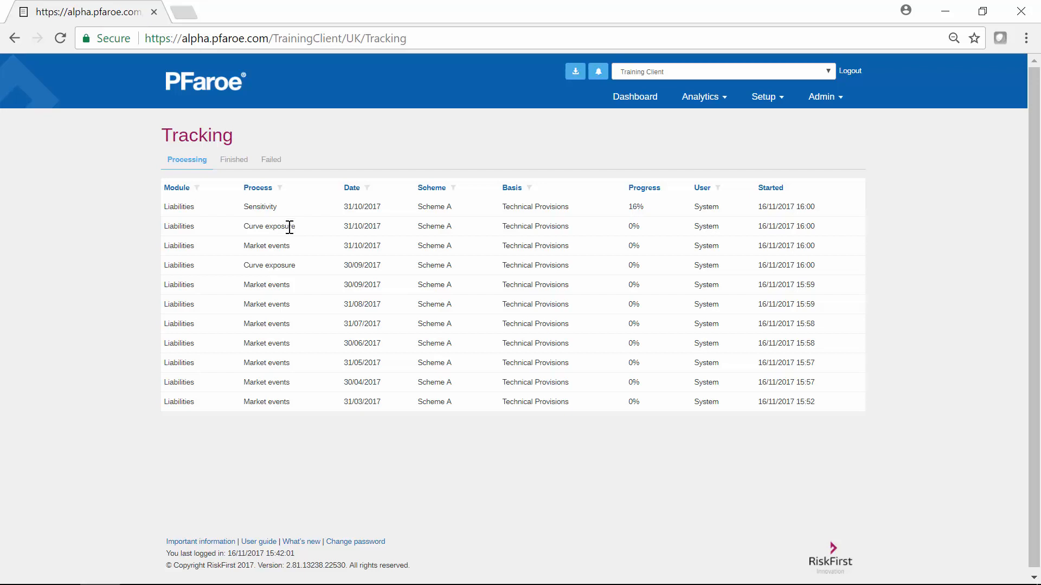
{"action": "left_click", "coordinate": [233, 161]}
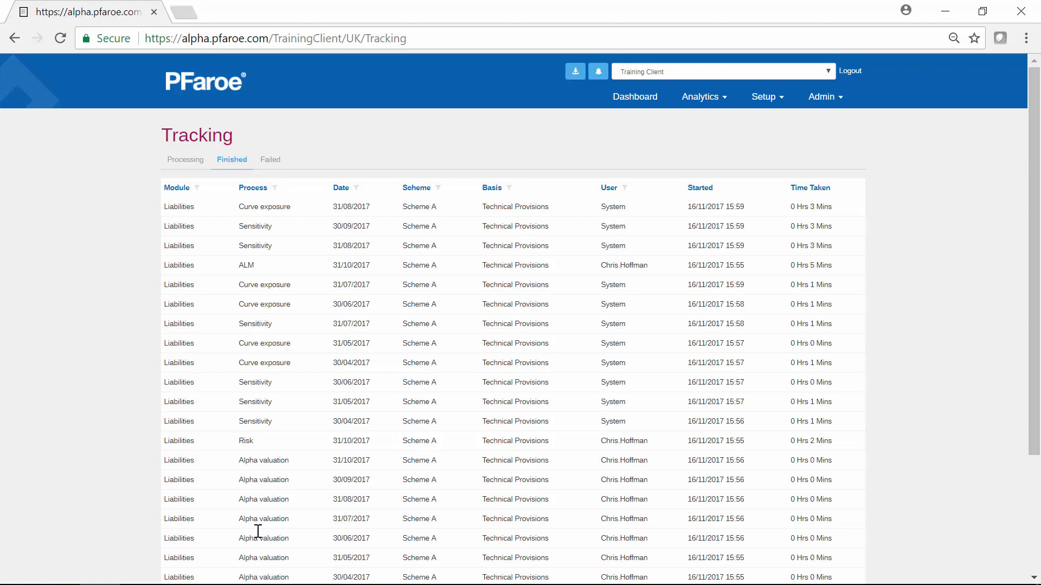
Step: Show the dashboard results for March 2017 and review the funding level, valuation summary, VaR and risk analysis
{"action": "left_click", "coordinate": [632, 101]}
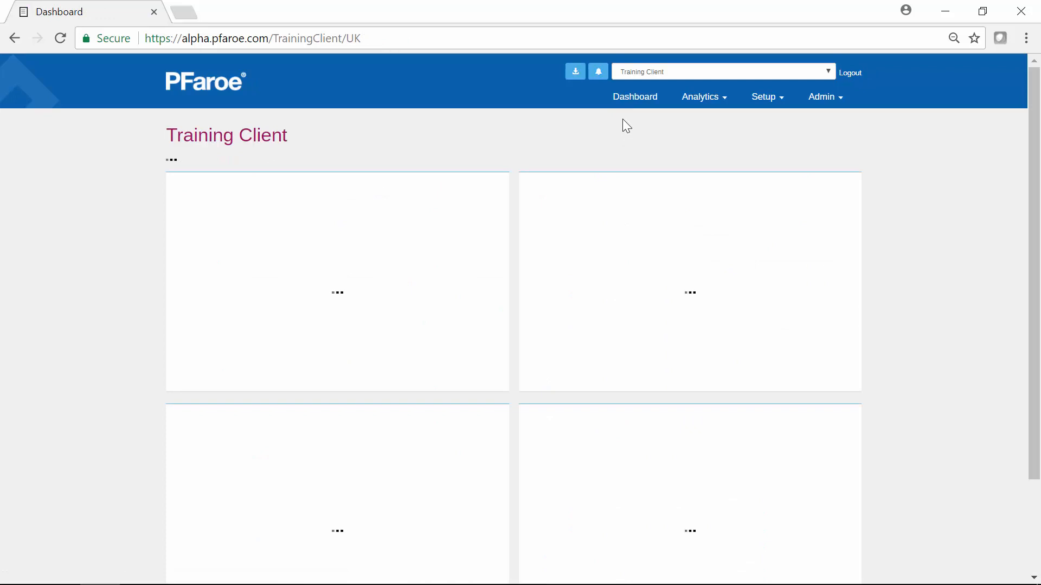
{"action": "left_click", "coordinate": [195, 161]}
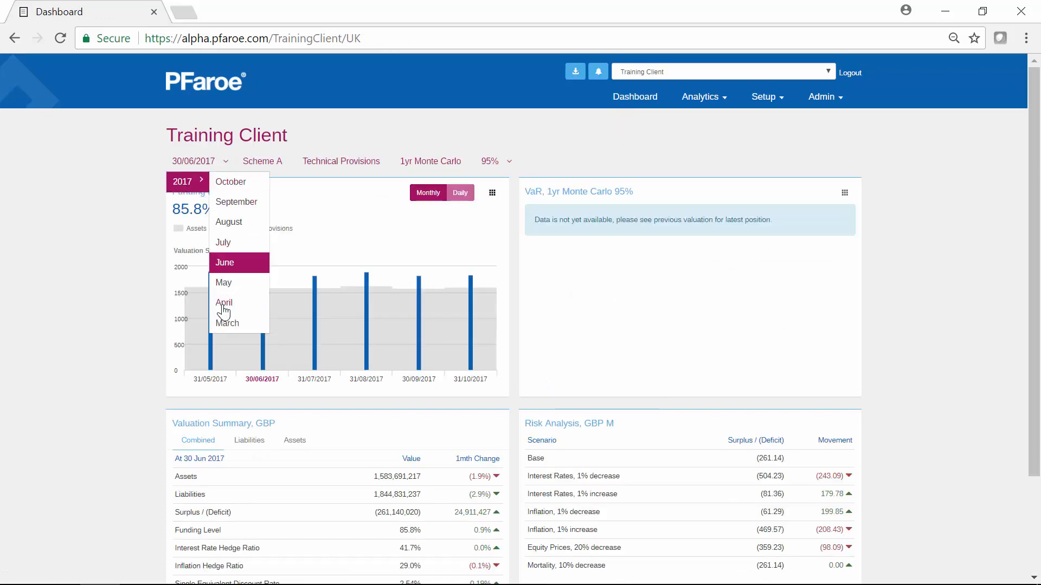
{"action": "left_click", "coordinate": [226, 324]}
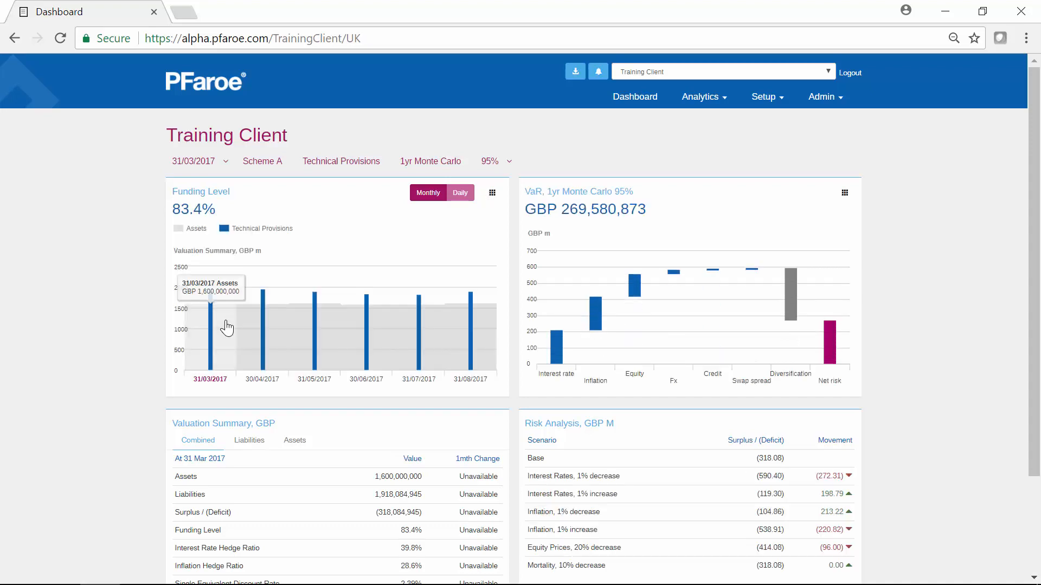
{"action": "scroll", "coordinate": [592, 388], "scroll_direction": "down", "scroll_amount": 3}
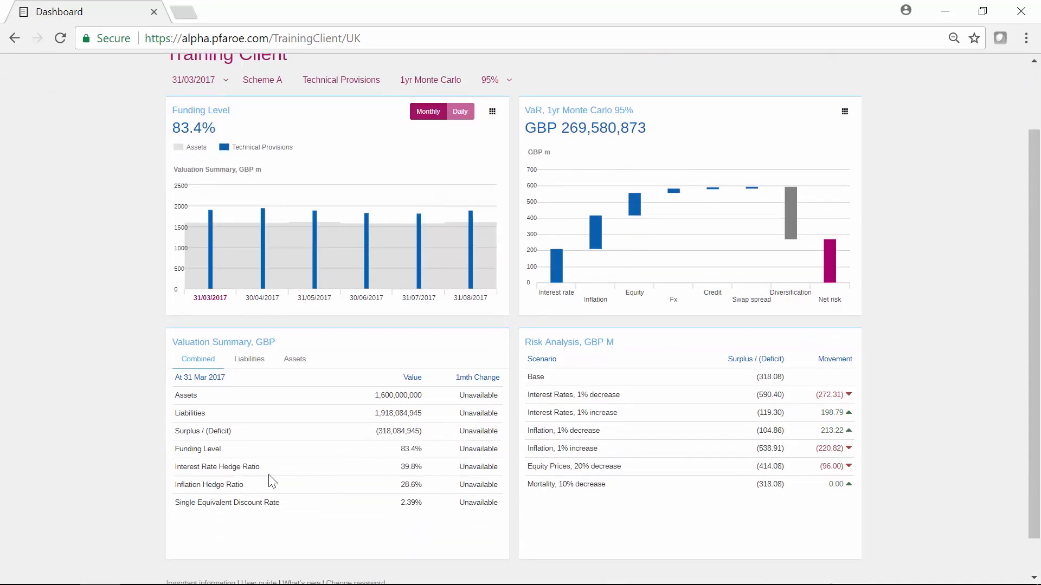
{"action": "scroll", "coordinate": [596, 241], "scroll_direction": "up", "scroll_amount": 3}
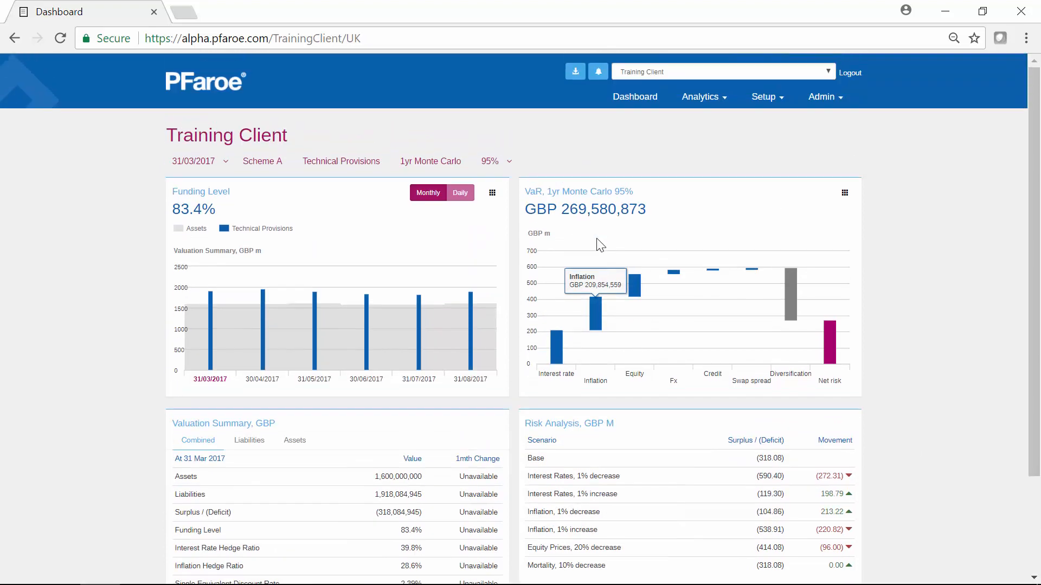